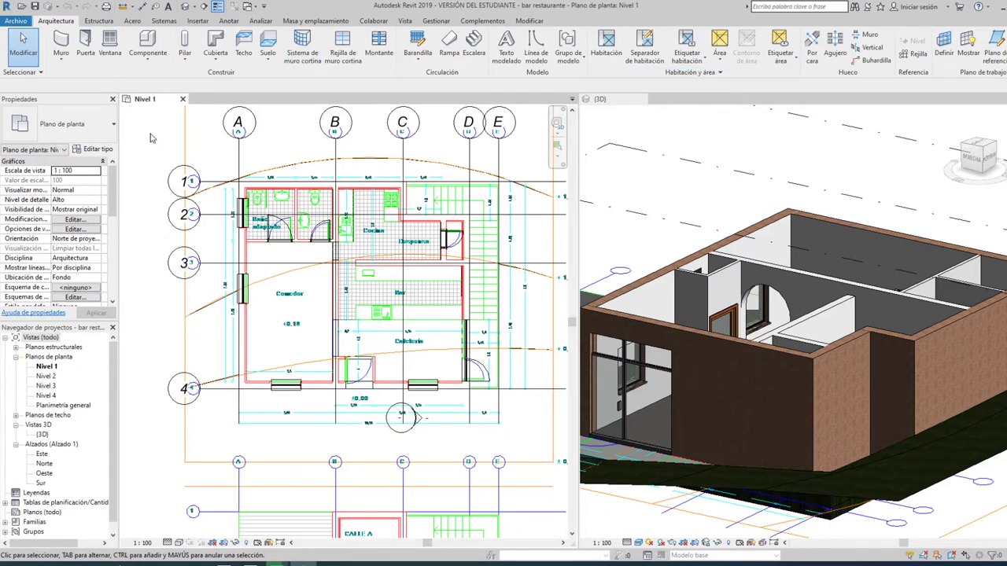
Open the Nivel 2 plan from Planos de planta in the Project Browser.
scroll(182, 196, down, 1)
scroll(183, 198, down, 1)
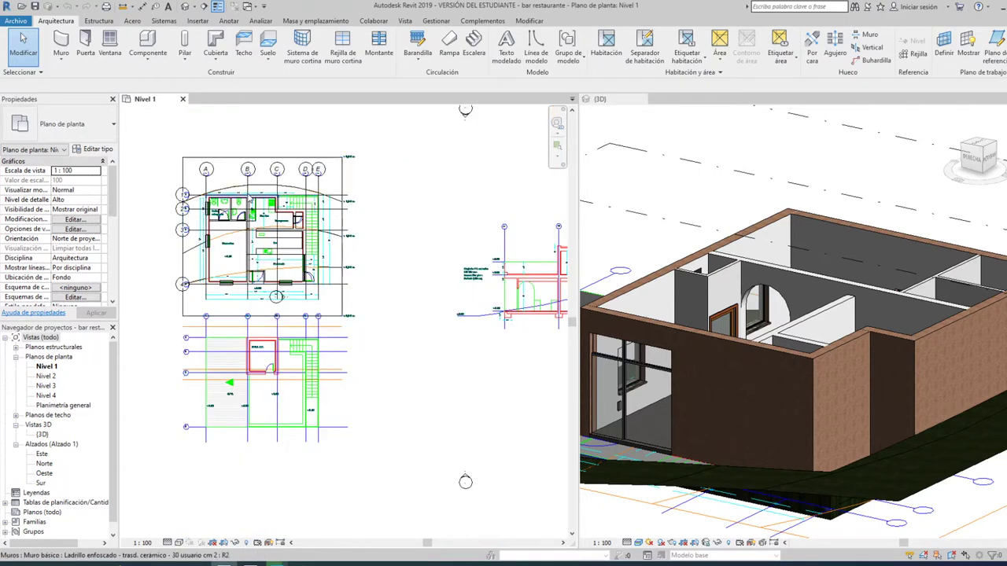
double_click(44, 376)
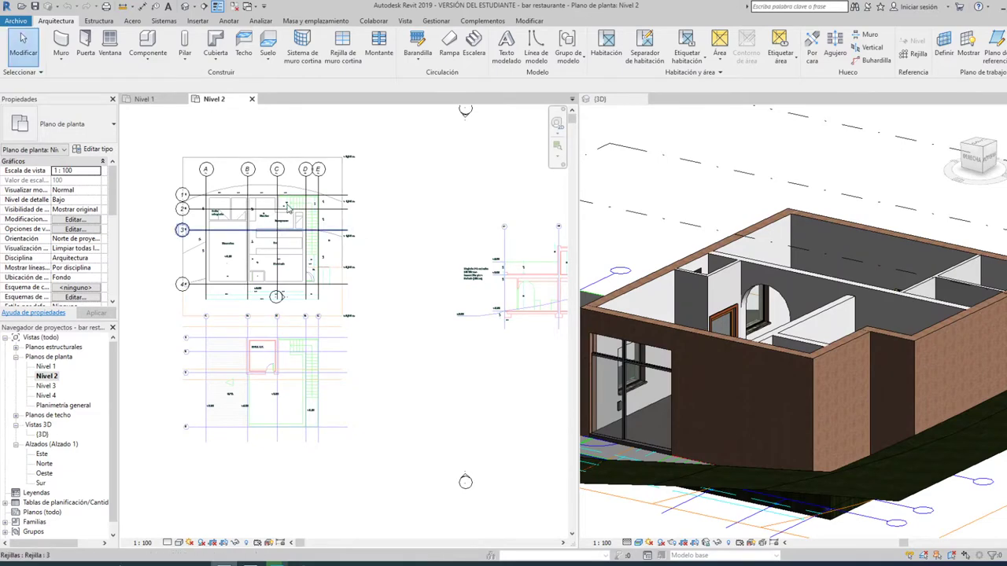
scroll(199, 207, up, 2)
scroll(199, 207, up, 1)
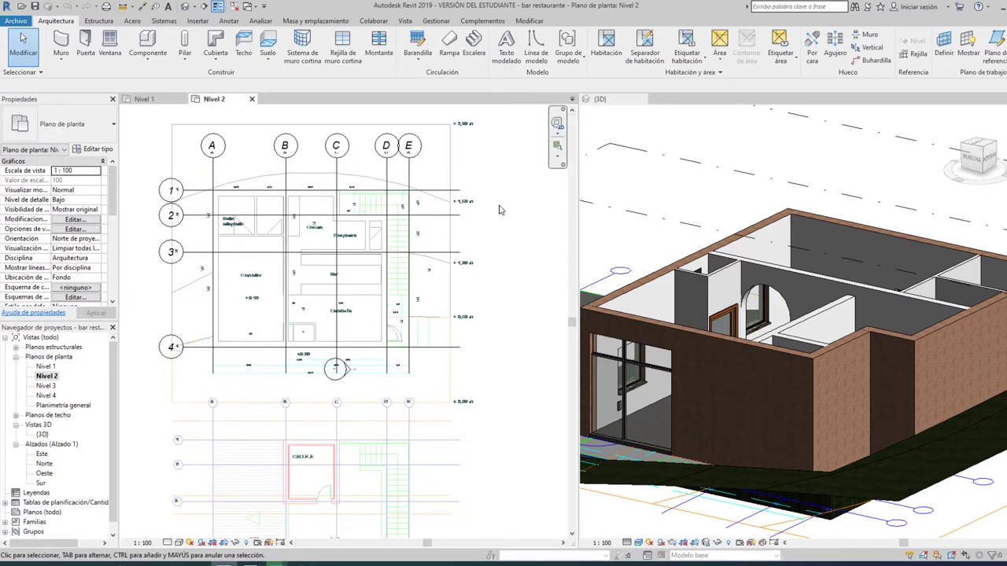
scroll(499, 210, down, 2)
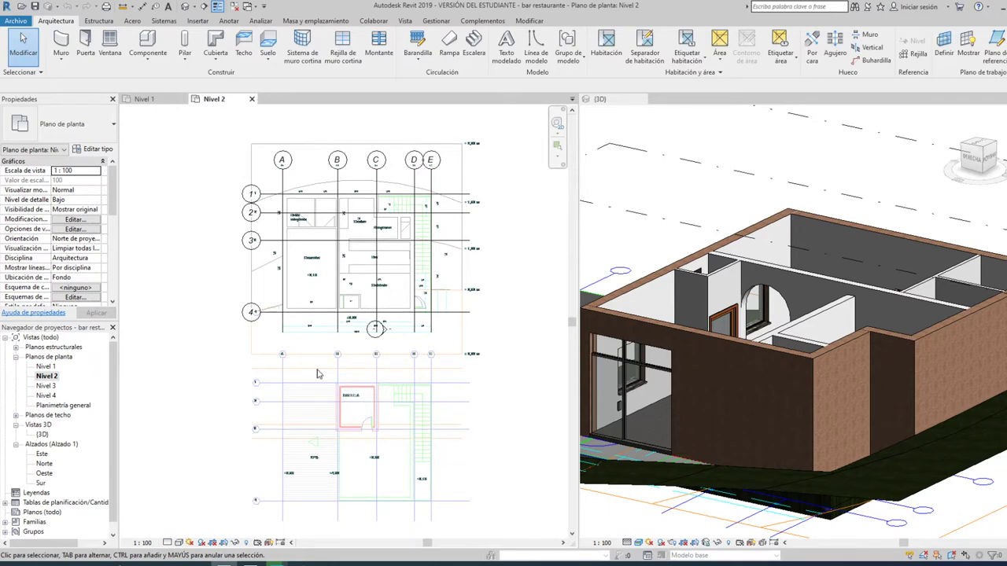
Select the BAR_RVT.dwg import in the 3D view and change its Nivel base to Nivel 2.
click(699, 516)
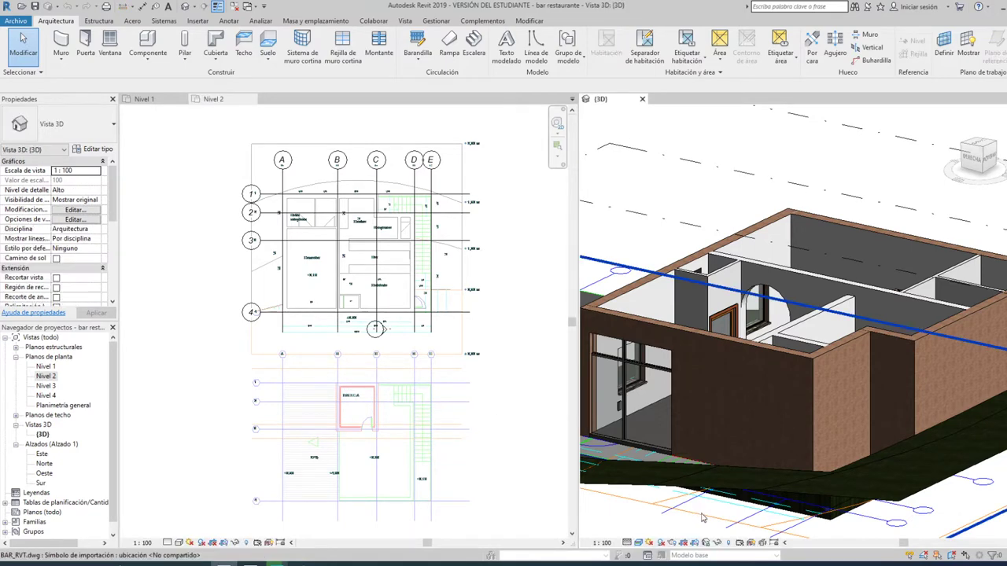
scroll(796, 385, down, 3)
scroll(796, 385, down, 1)
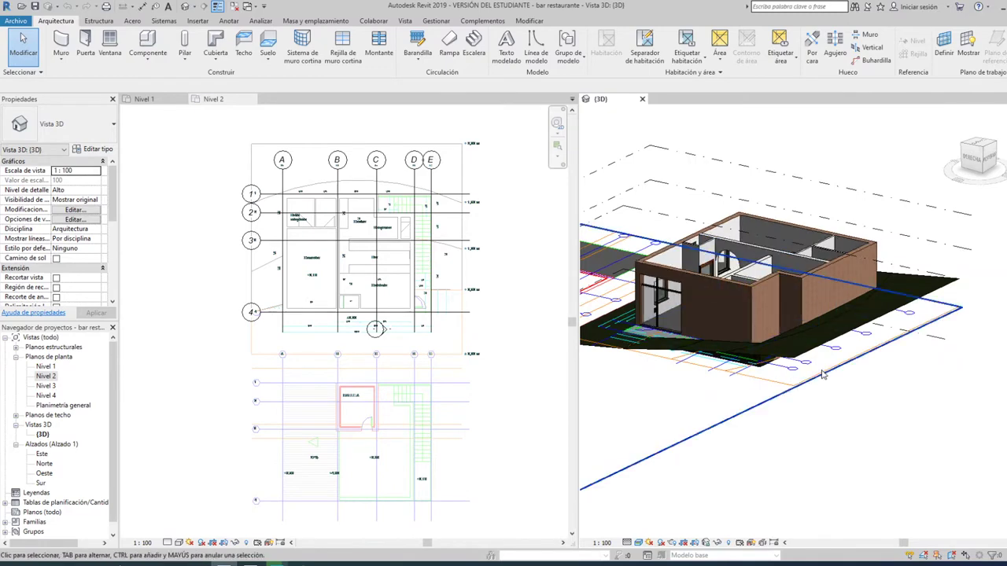
click(796, 385)
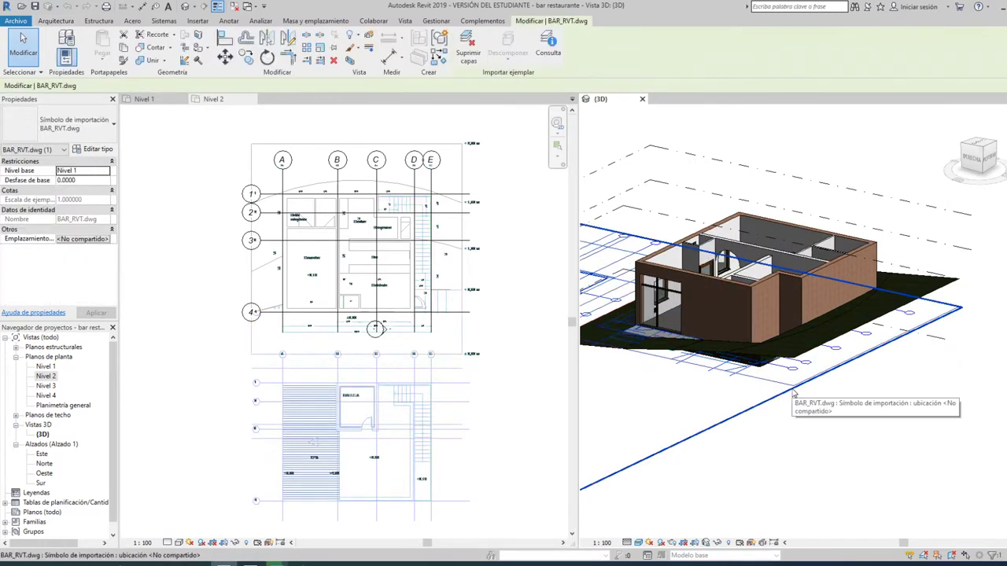
click(98, 172)
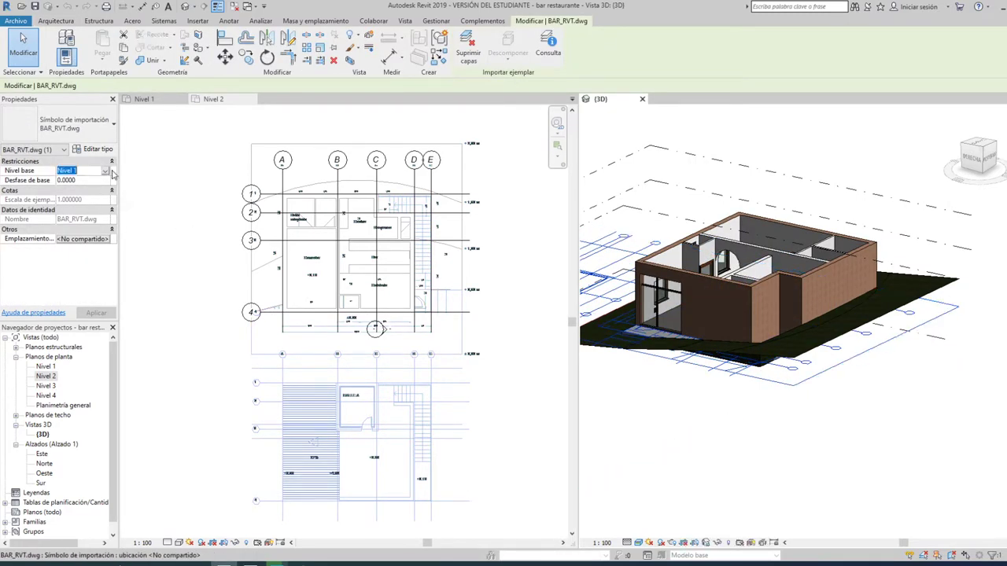
click(105, 171)
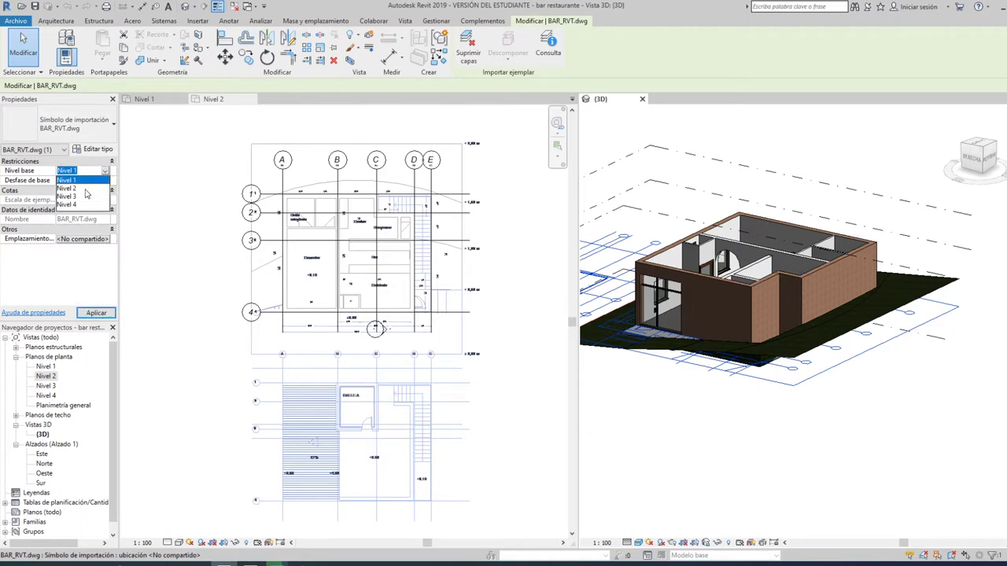
click(86, 189)
click(96, 313)
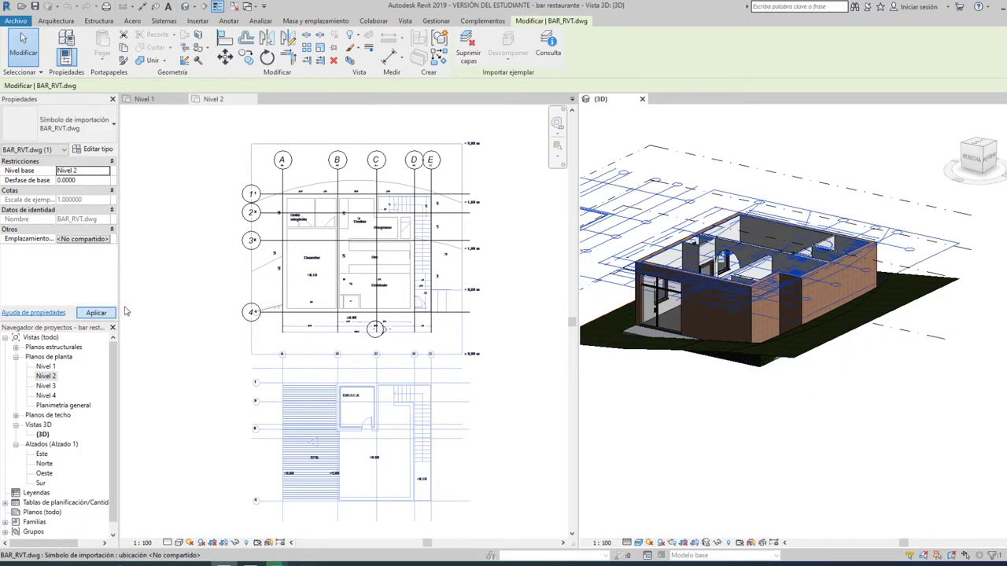
click(308, 391)
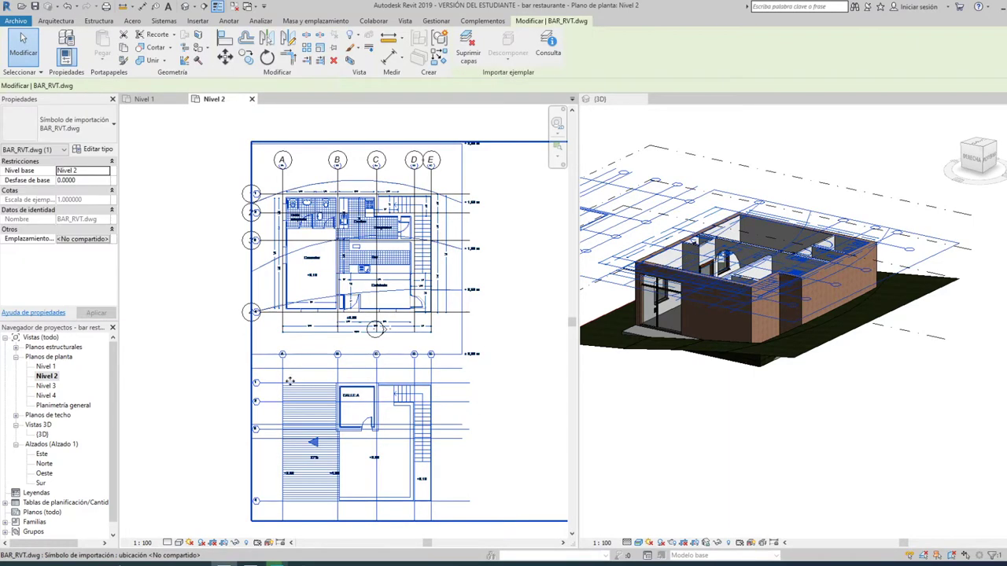
click(191, 348)
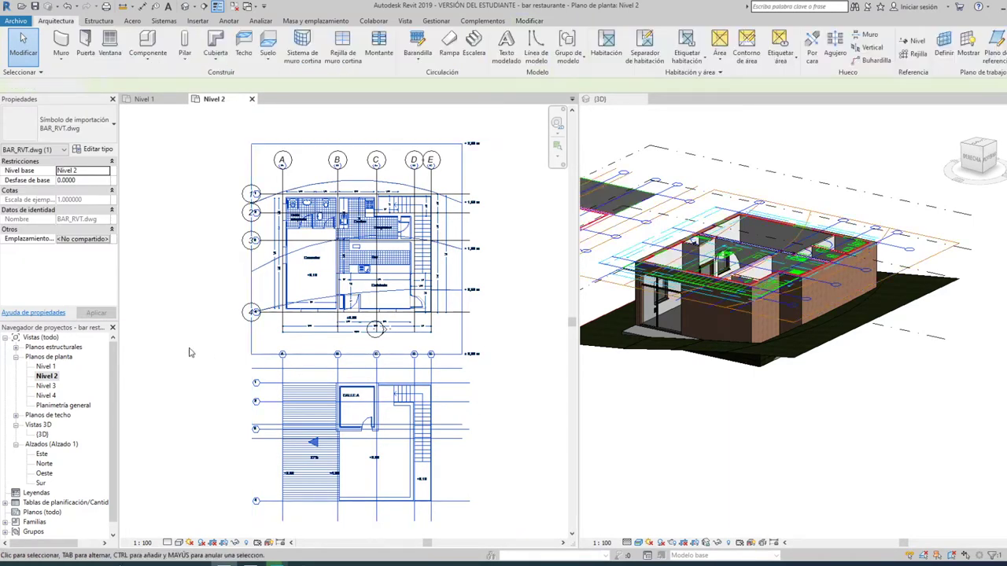
Move the BAR_RVT.dwg import so it snaps to the wall corner near grid A/1.
click(281, 374)
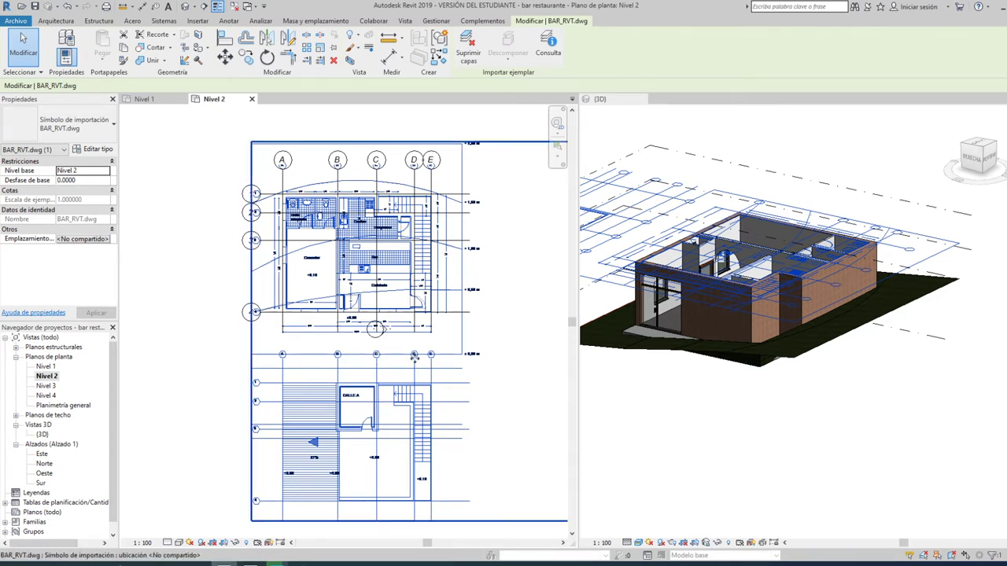
click(224, 59)
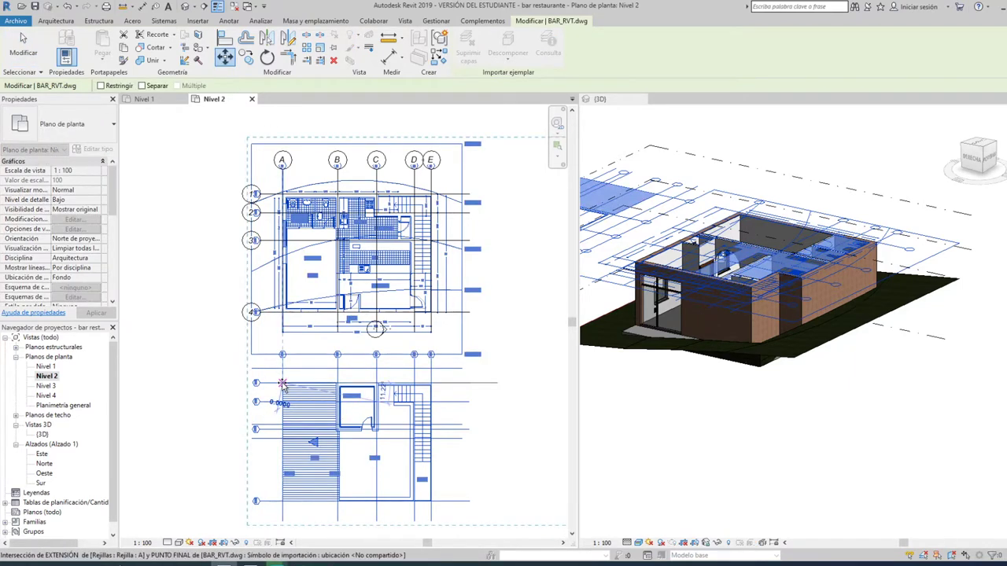
scroll(283, 193, up, 3)
scroll(283, 192, up, 3)
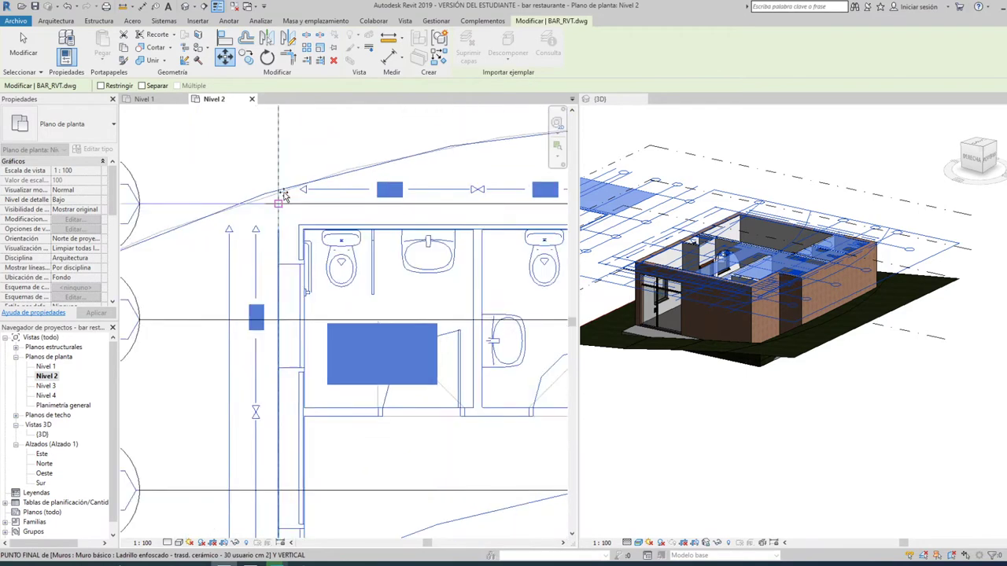
scroll(279, 201, up, 2)
click(277, 204)
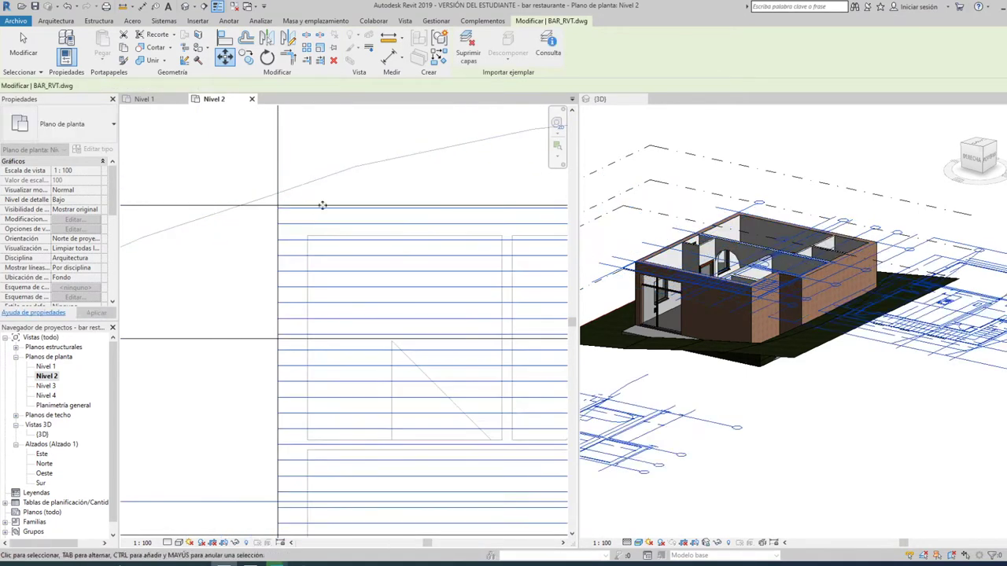
scroll(319, 302, down, 3)
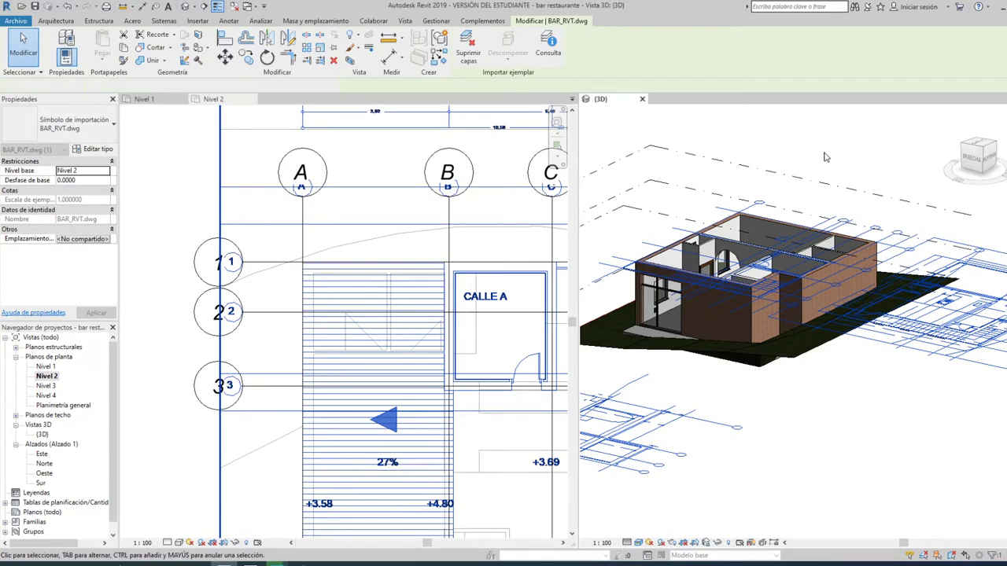
click(774, 267)
mouse_move(771, 273)
shift+middle_down()
mouse_move(634, 331)
mouse_move(639, 309)
shift+middle_up()
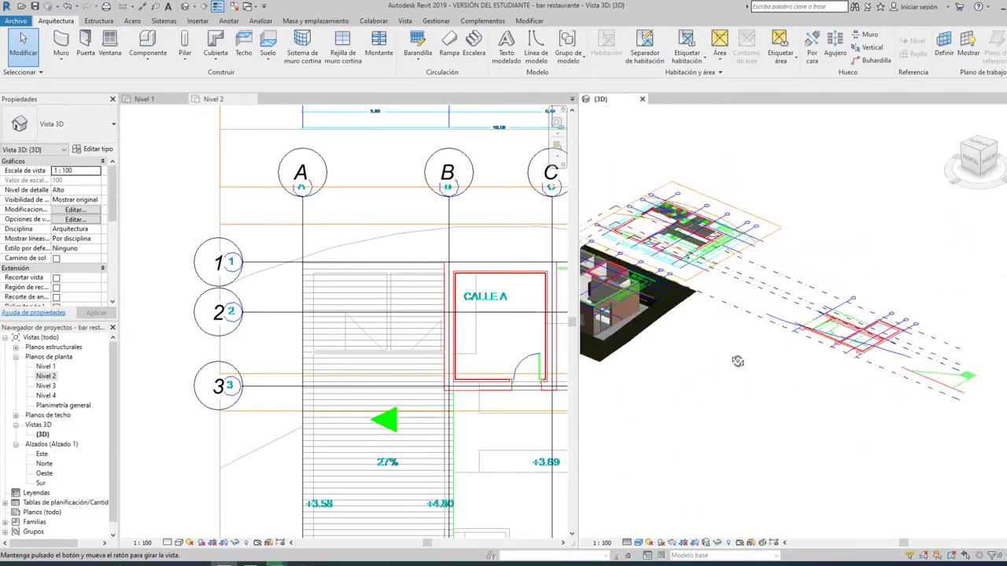
scroll(639, 309, up, 2)
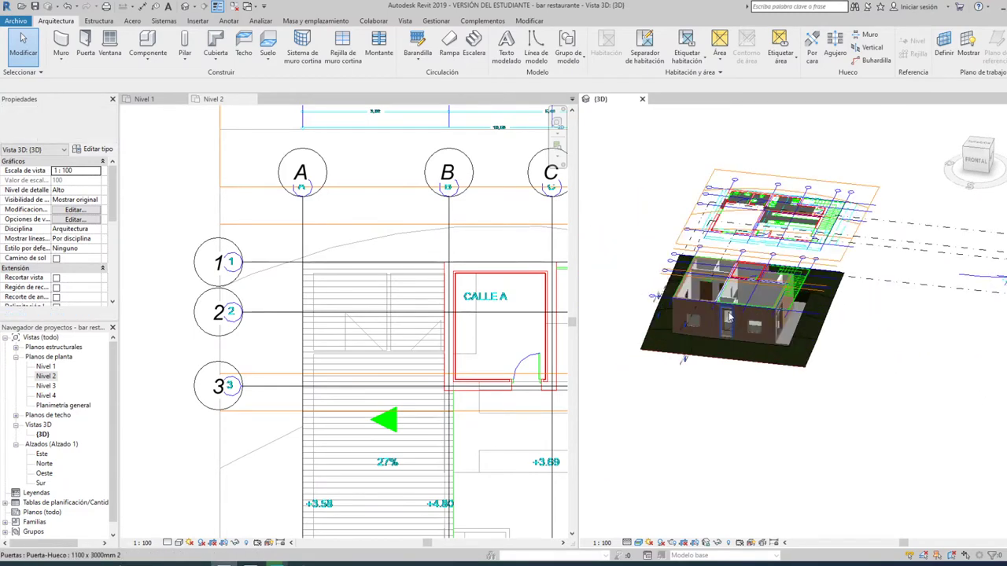
scroll(639, 309, up, 4)
scroll(640, 309, up, 1)
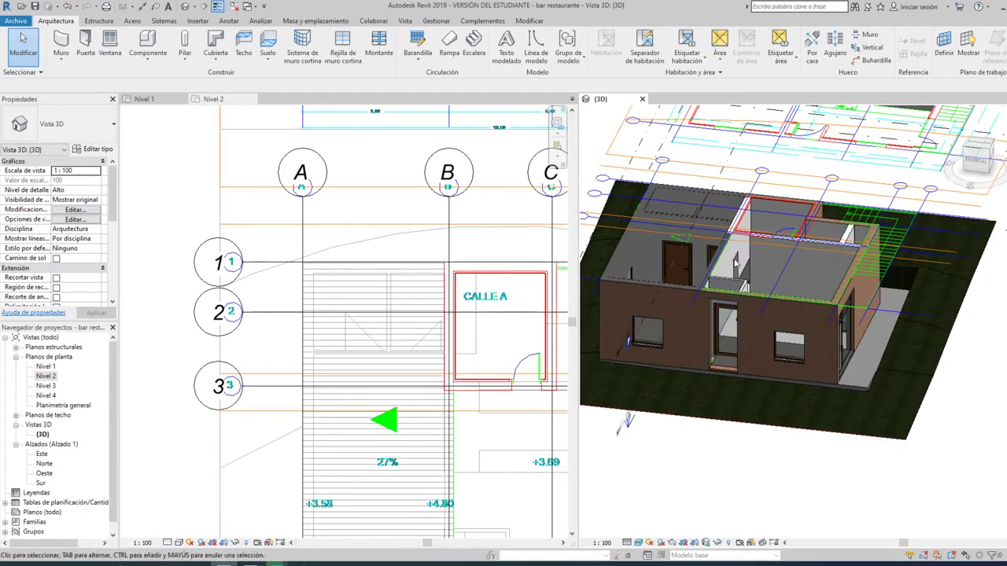
click(181, 200)
scroll(181, 201, down, 2)
scroll(181, 200, down, 1)
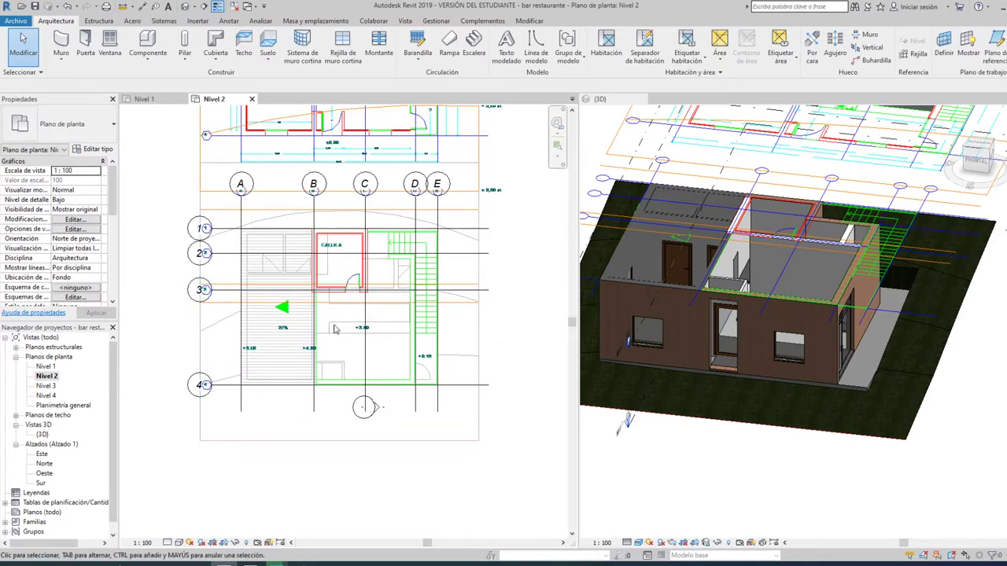
scroll(328, 317, up, 2)
scroll(326, 315, down, 1)
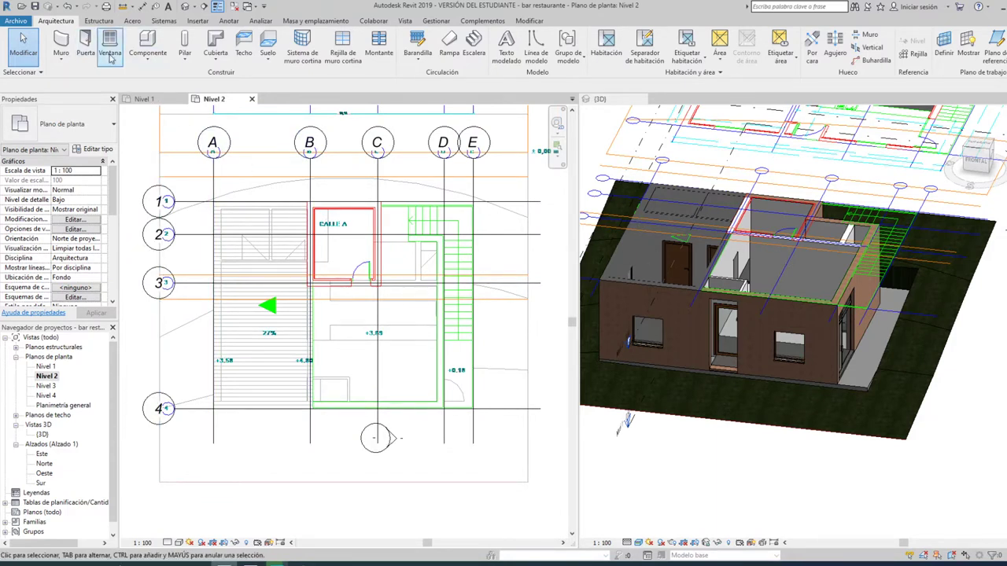
Start an architectural floor on Nivel 2 using the Por defecto - 30 cm type.
click(269, 63)
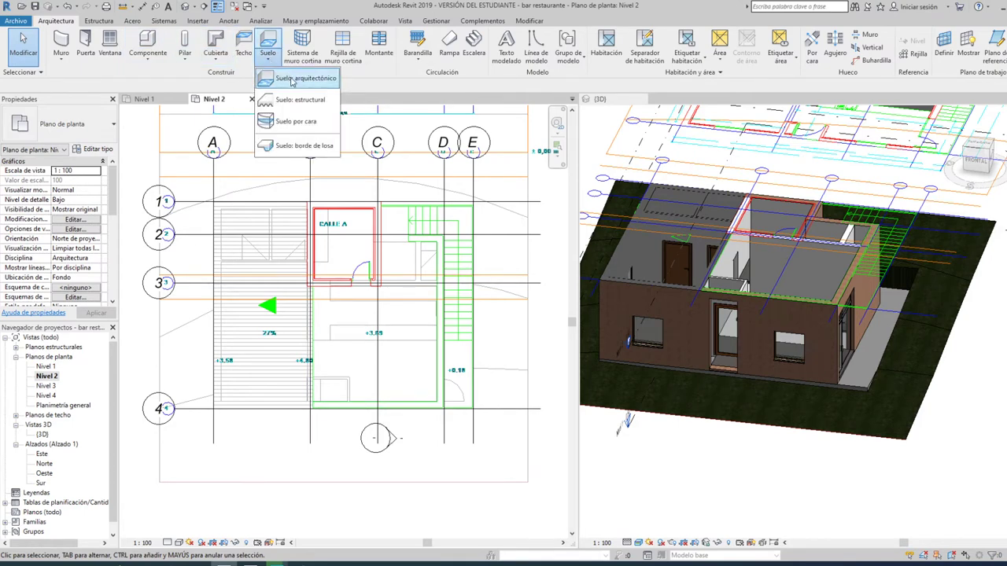
click(299, 82)
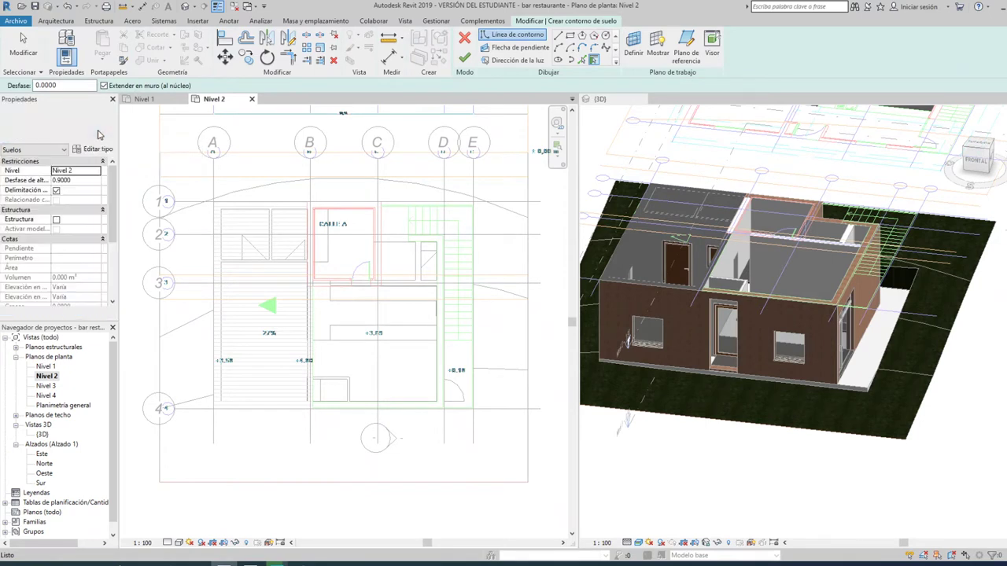
click(98, 132)
scroll(81, 236, up, 3)
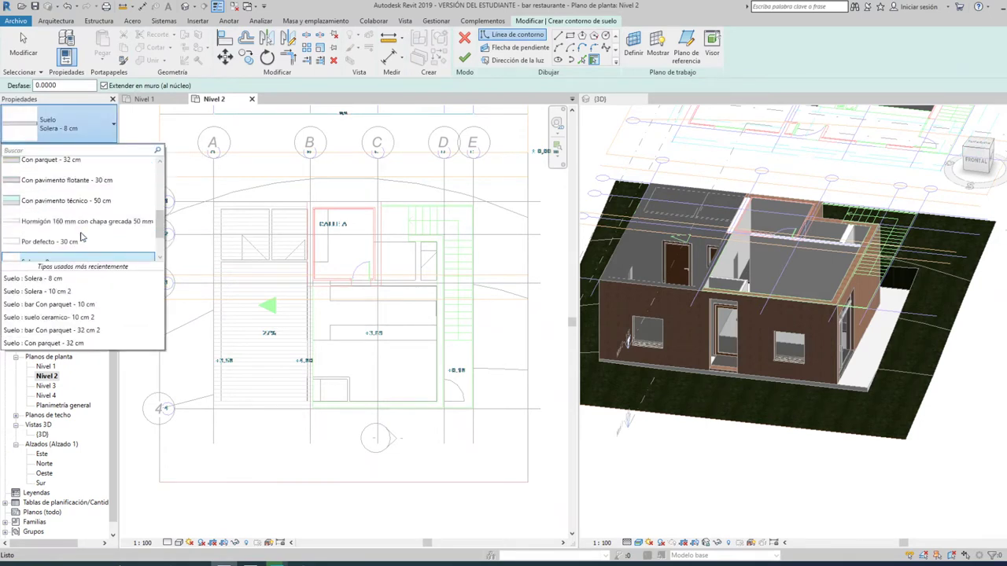
click(81, 242)
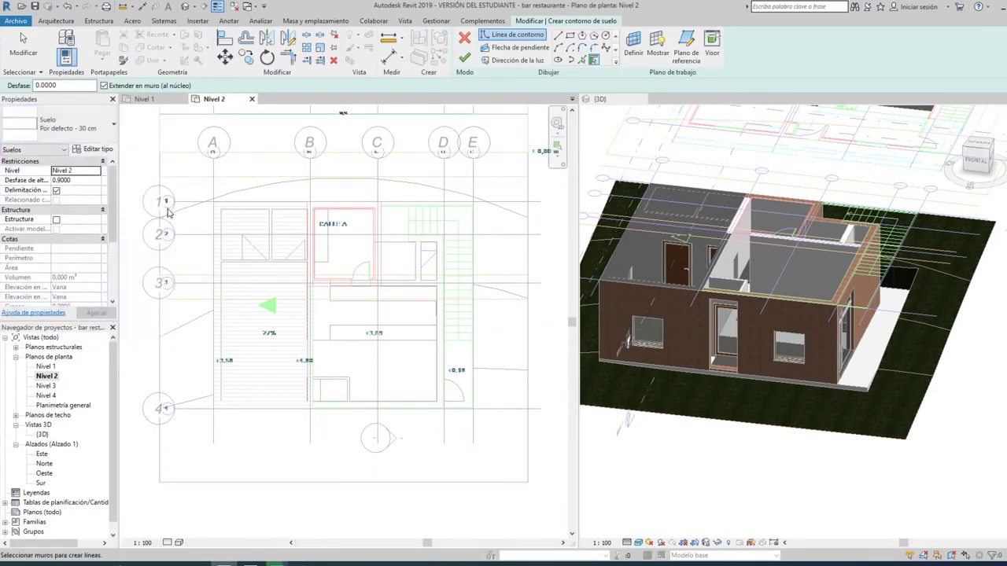
scroll(217, 207, up, 3)
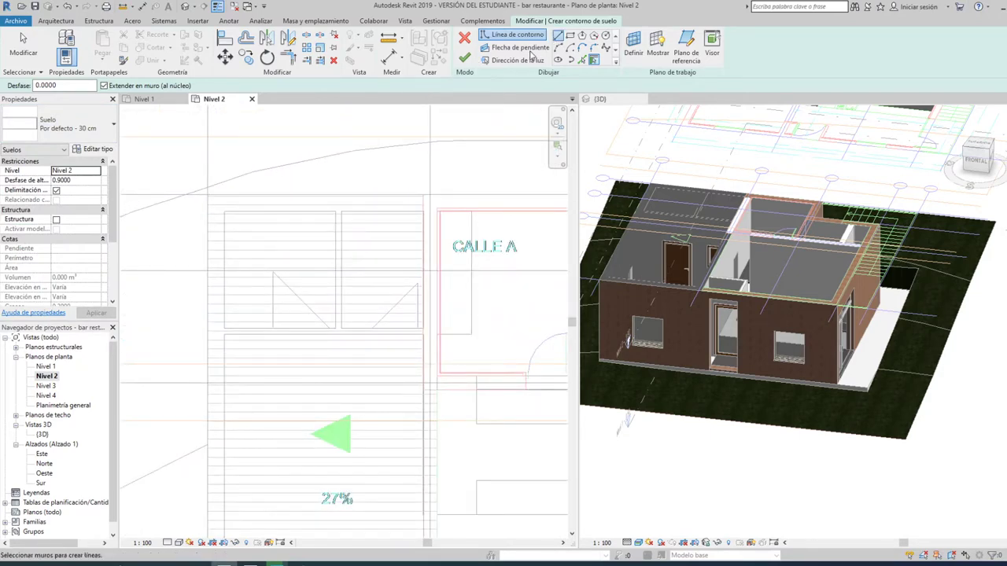
Draw the first floor boundary lines: a horizontal edge and a vertical edge along the walls.
click(558, 35)
click(221, 206)
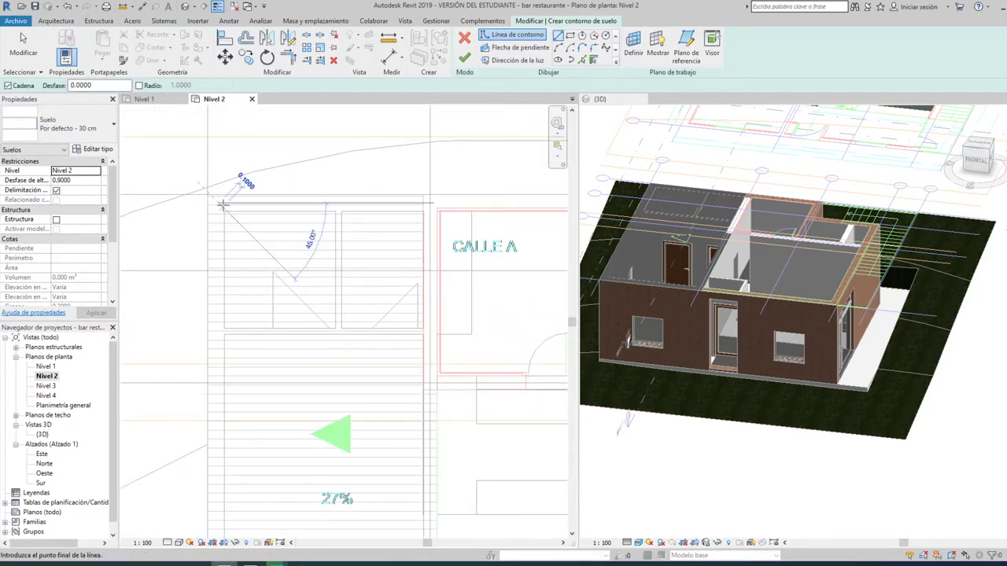
scroll(223, 206, down, 3)
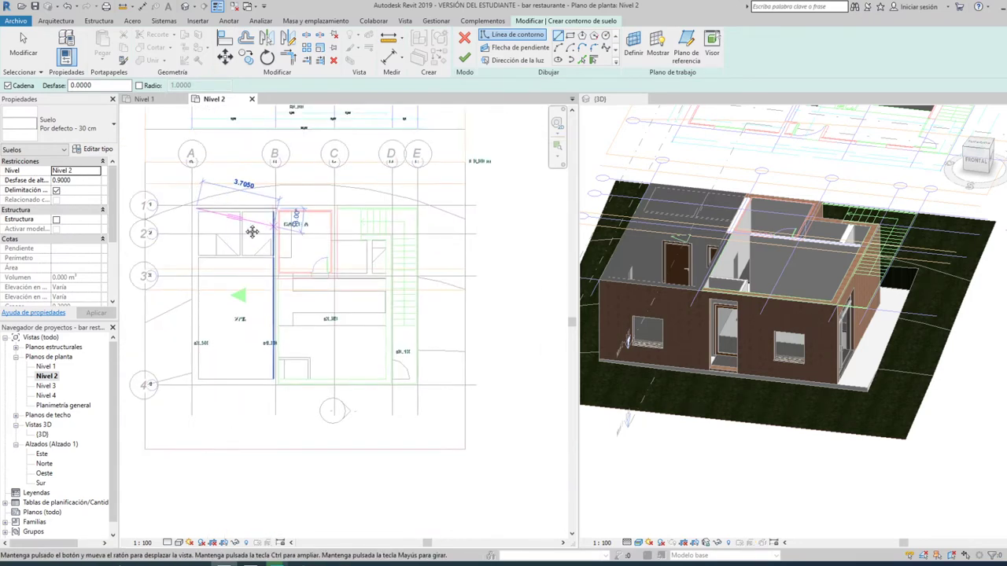
scroll(254, 226, up, 1)
scroll(321, 206, up, 3)
scroll(322, 191, up, 2)
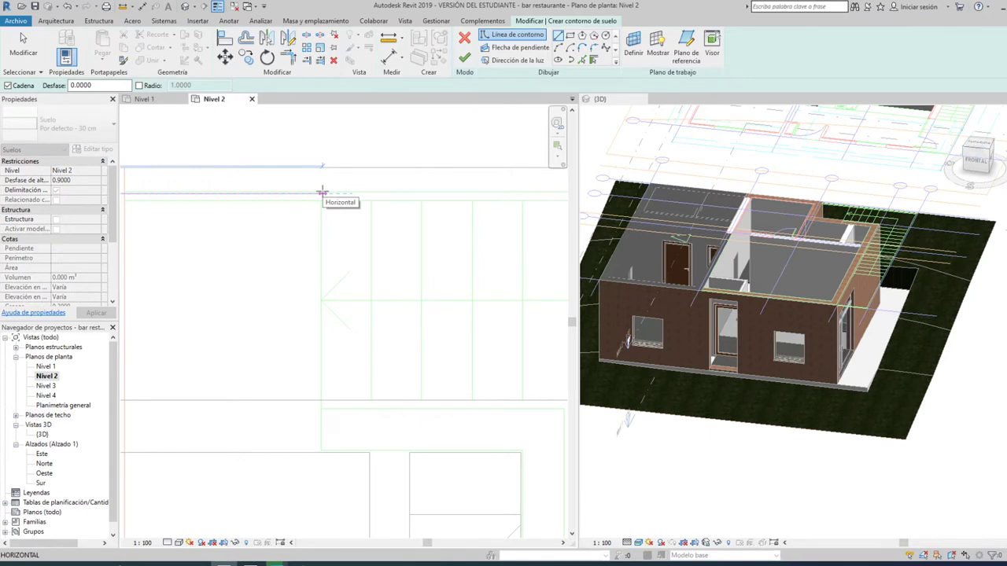
click(322, 191)
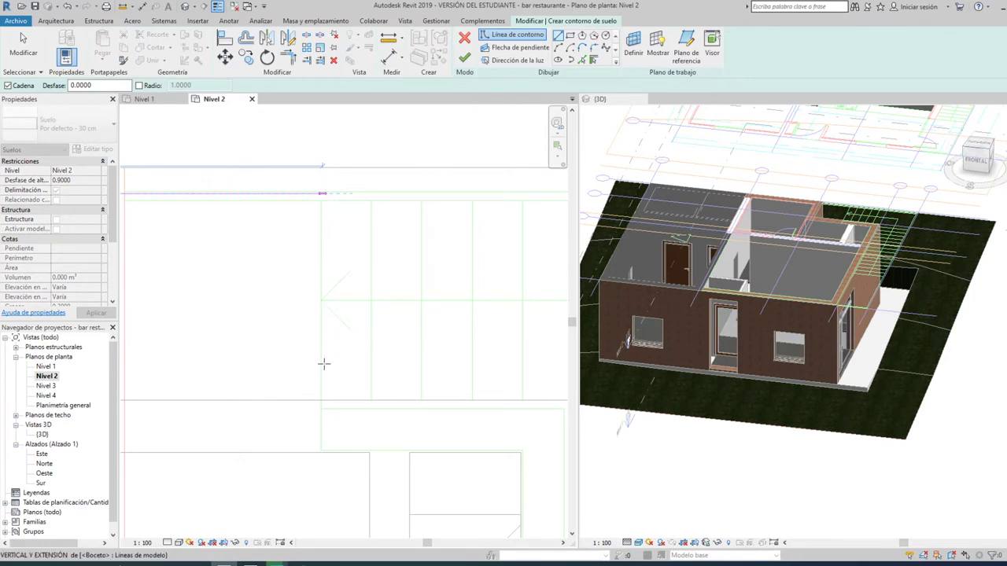
click(322, 434)
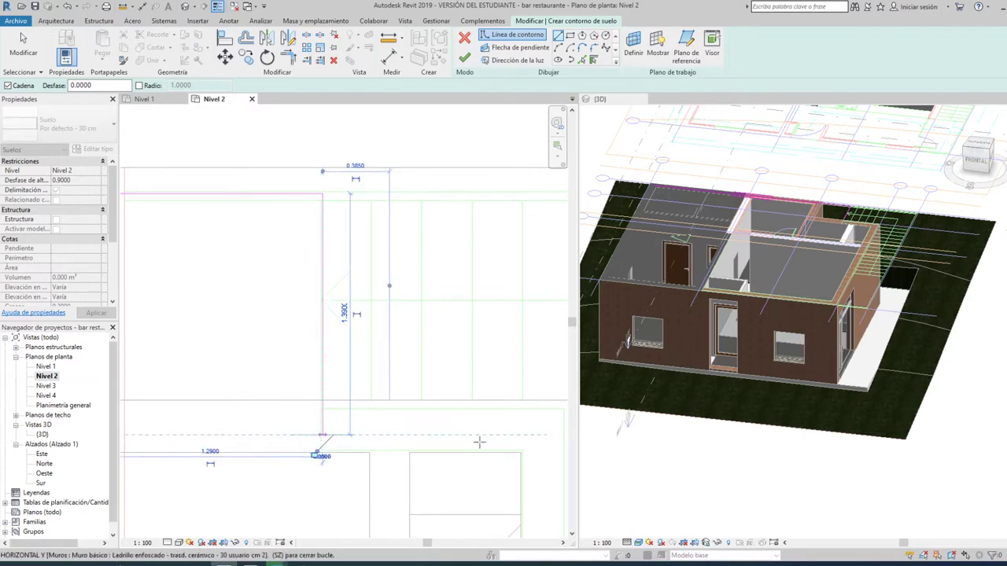
Extend the boundary with the long vertical line to the building's corner.
scroll(546, 433, down, 2)
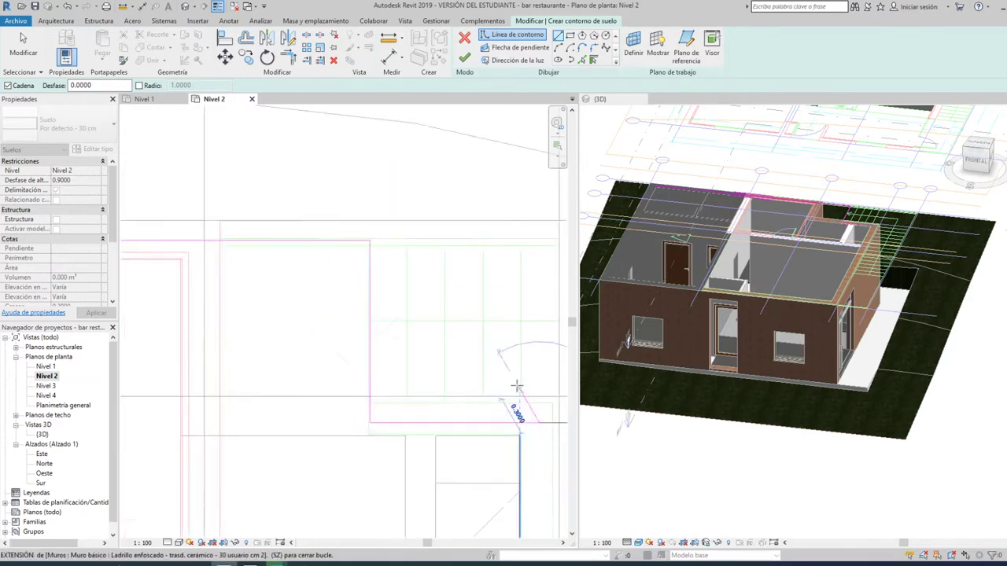
scroll(516, 413, down, 2)
scroll(509, 452, down, 2)
middle_drag(509, 452, 477, 256)
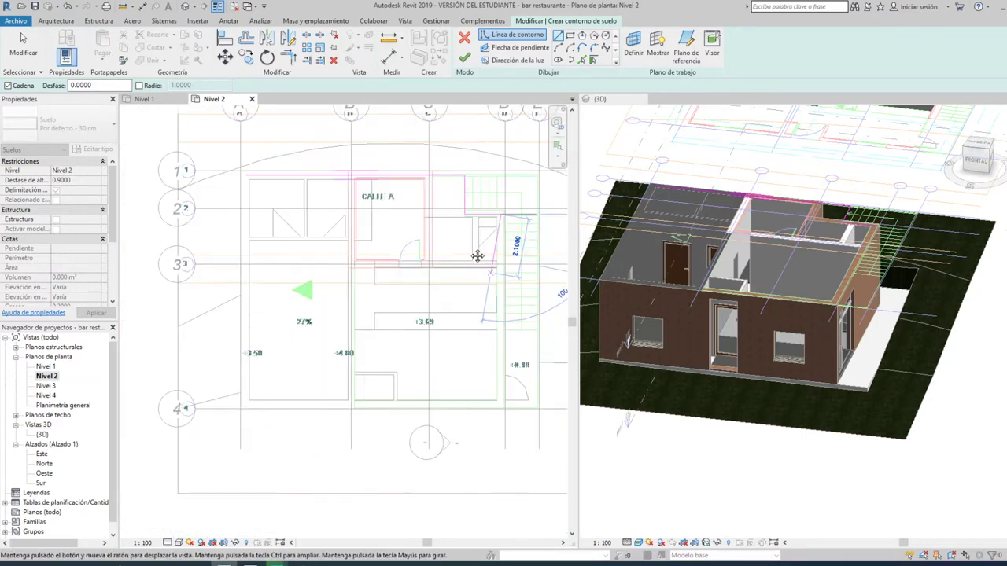
middle_drag(497, 402, 492, 378)
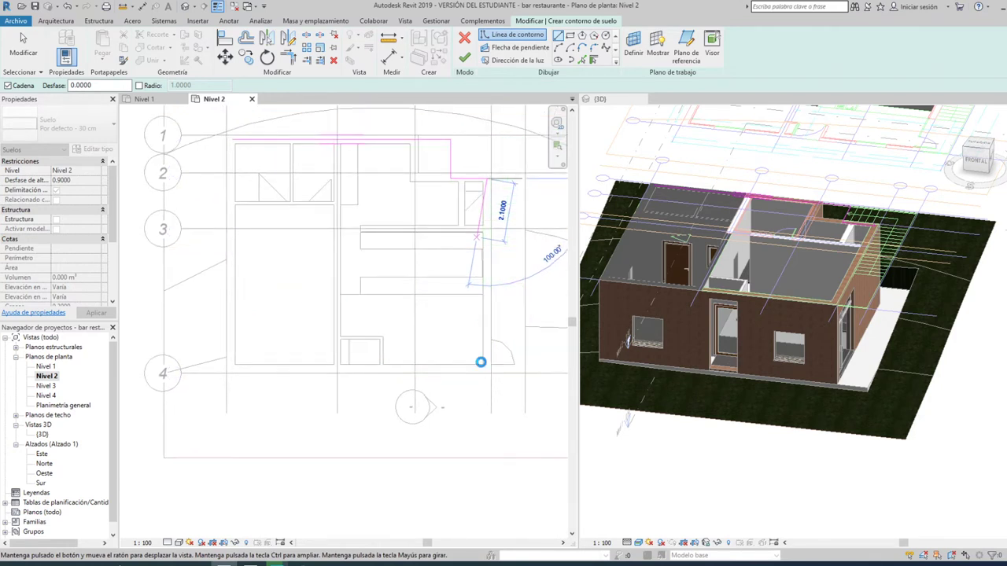
scroll(480, 362, up, 1)
scroll(482, 366, up, 1)
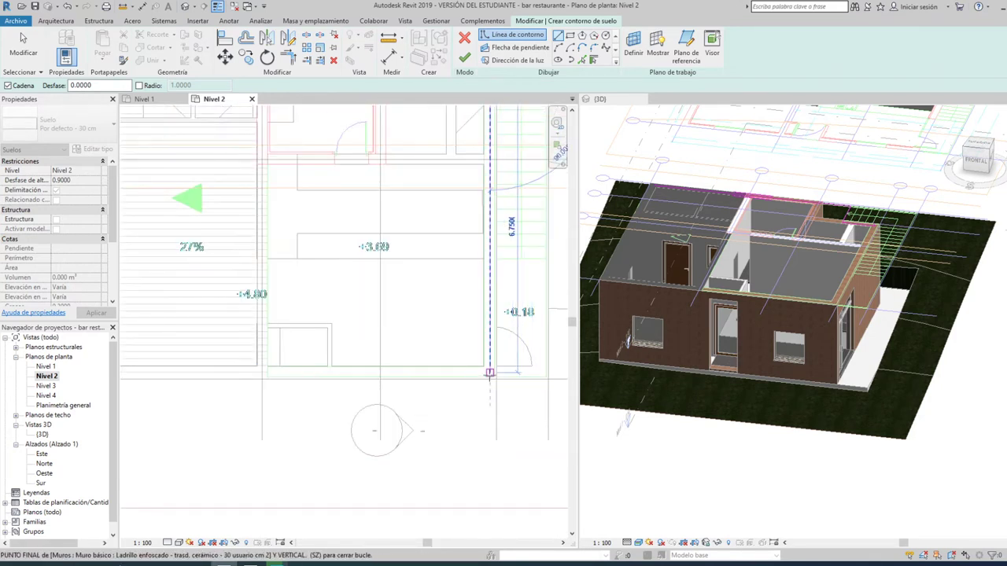
scroll(489, 372, up, 2)
click(493, 368)
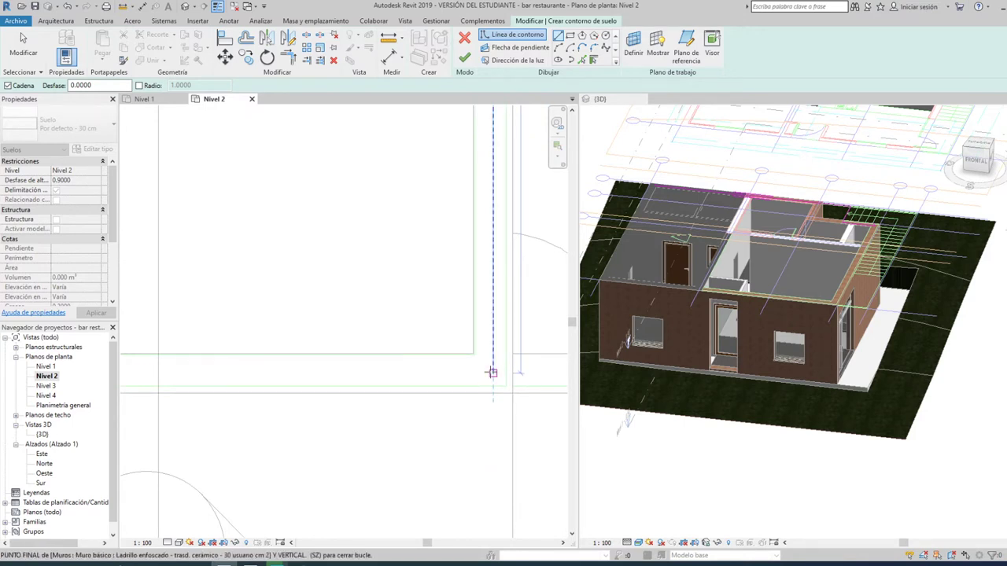
Draw the bottom boundary edge to its left corner and stop drawing lines.
scroll(480, 370, down, 2)
scroll(481, 371, down, 2)
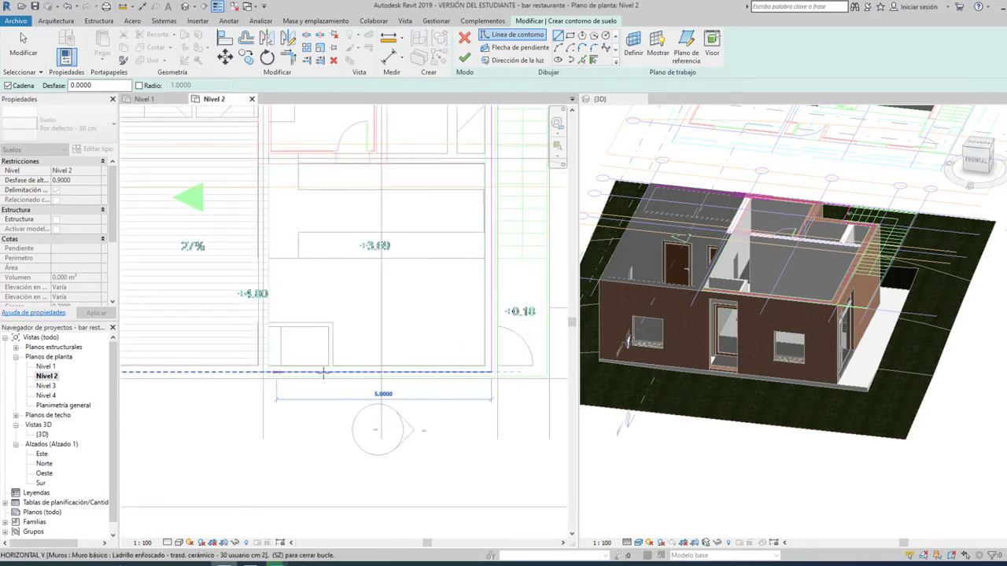
middle_drag(385, 396, 587, 389)
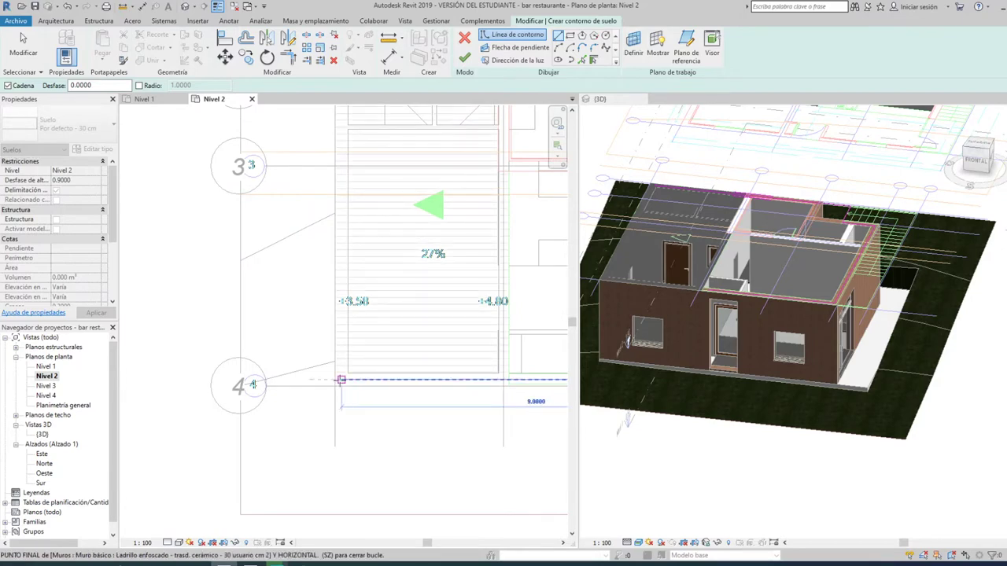
mouse_move(343, 227)
middle_down()
mouse_move(290, 398)
mouse_move(290, 481)
middle_up()
scroll(271, 323, up, 2)
scroll(292, 316, up, 3)
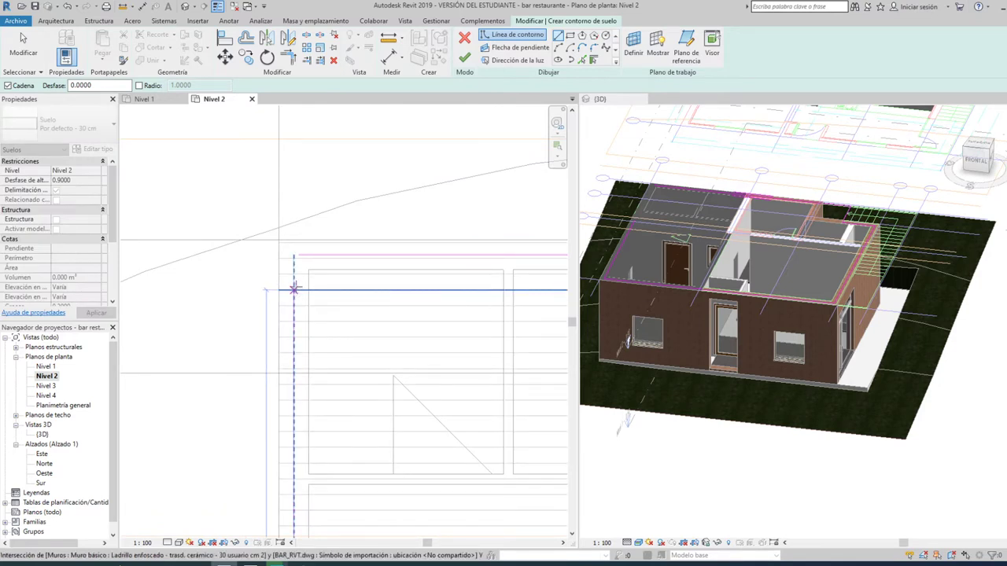
scroll(293, 287, up, 2)
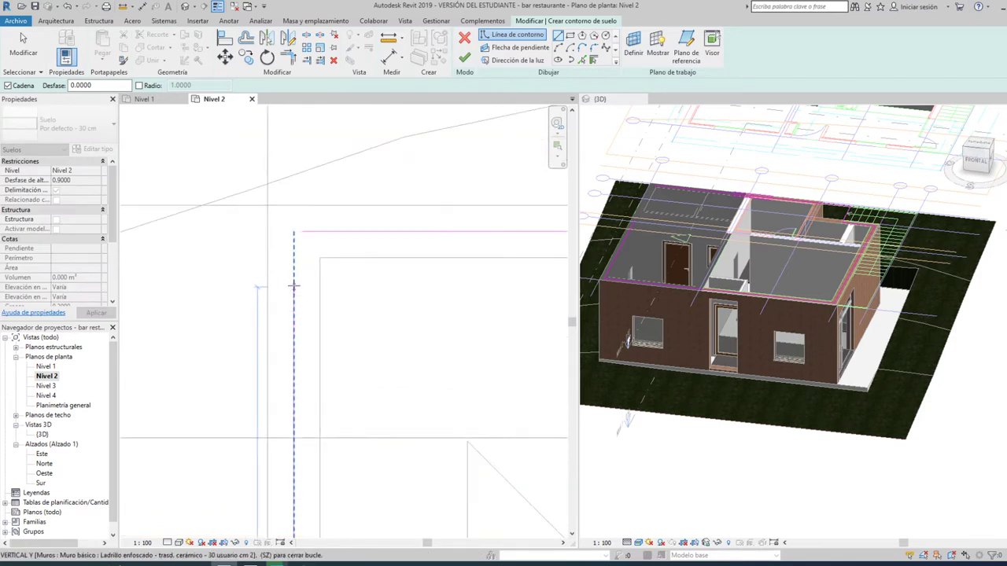
click(295, 290)
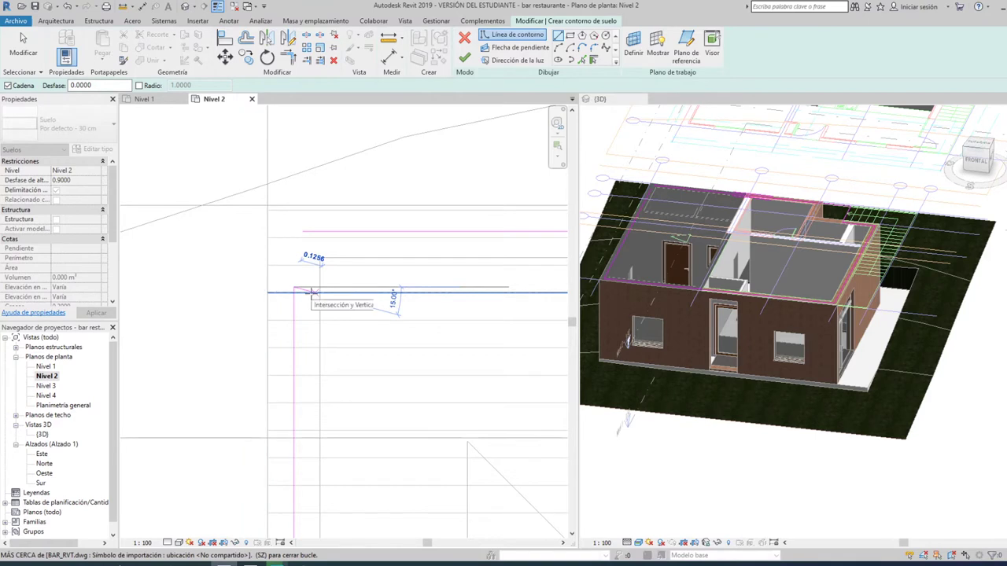
key(Escape)
key(Escape)
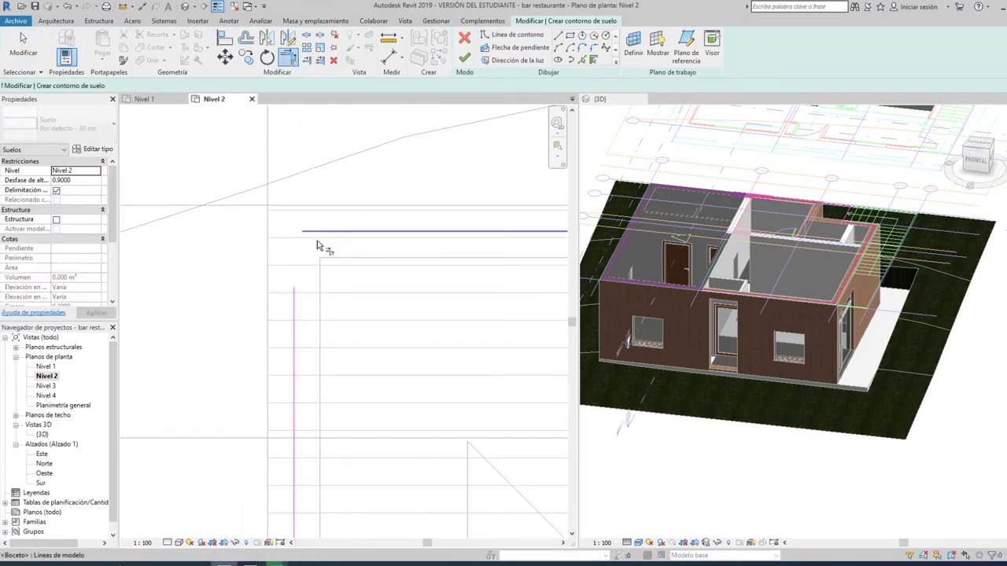
Join the last two boundary lines into a corner and finish the sketch.
click(294, 313)
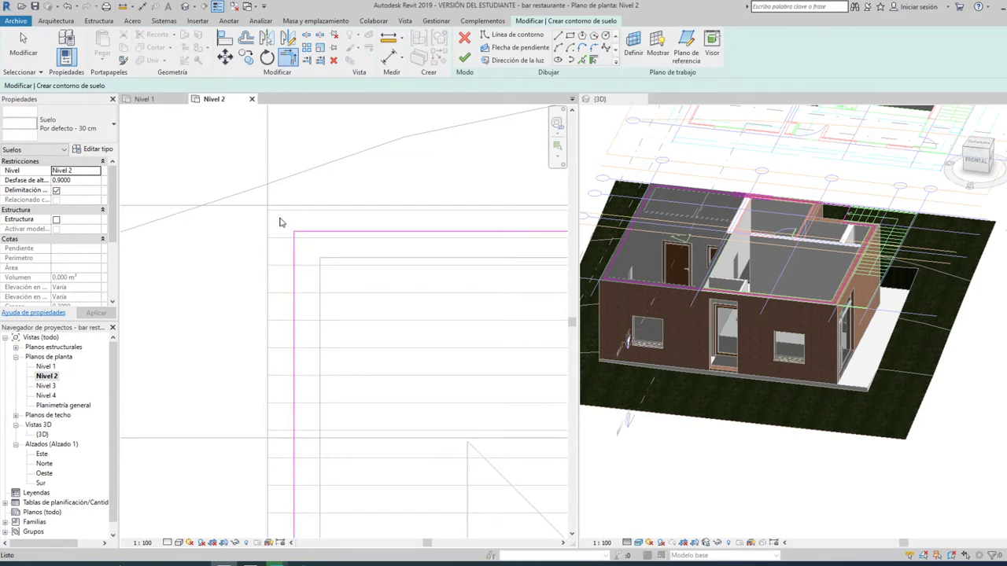
key(Escape)
key(Escape)
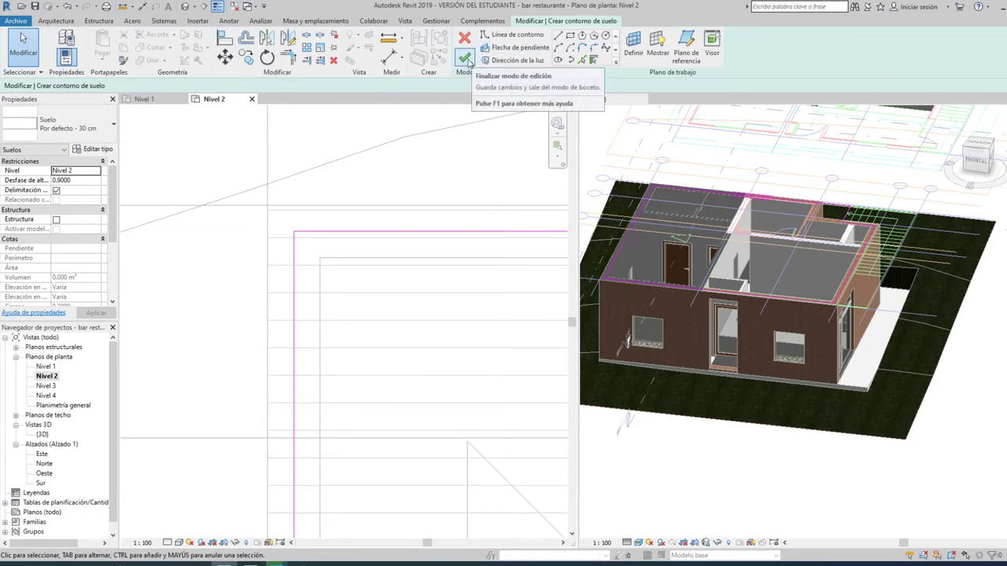
click(466, 60)
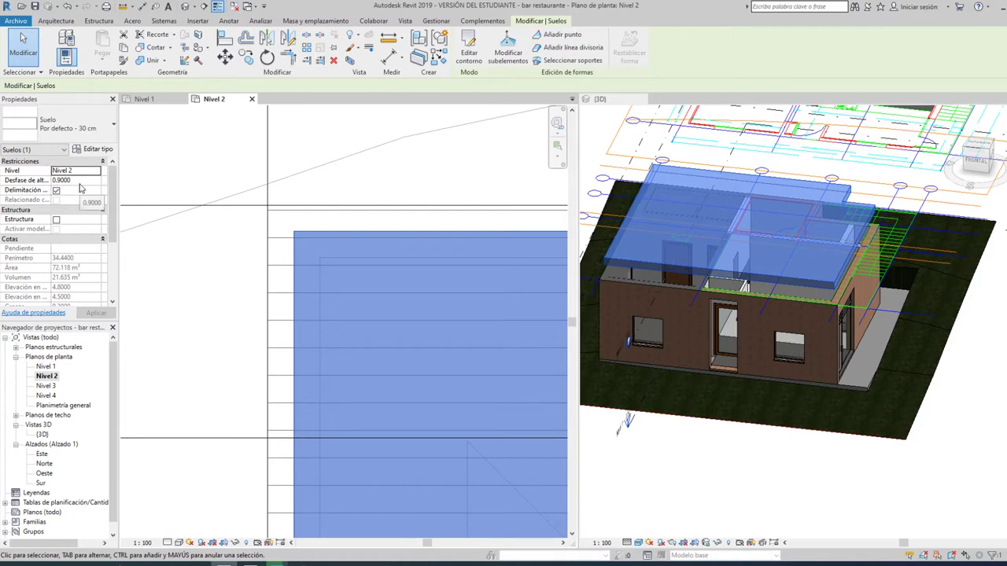
Set the floor's height offset to 0.0000, finish, and leave walls unattached.
click(35, 180)
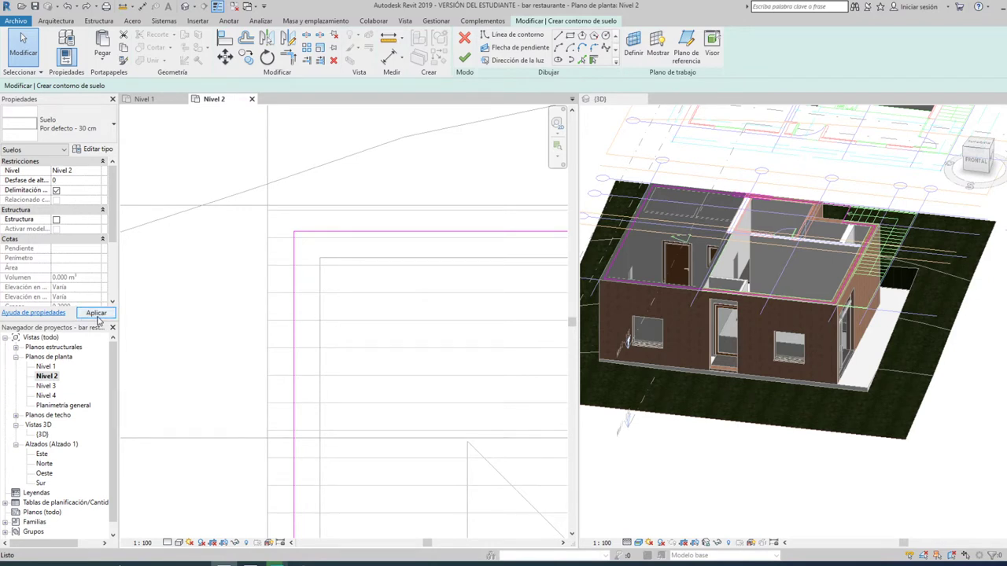
click(96, 314)
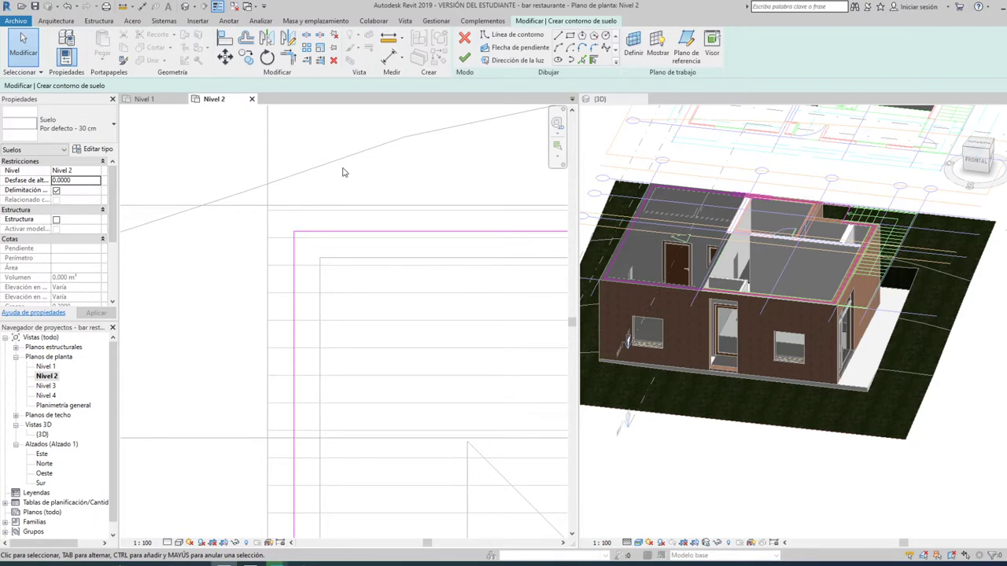
click(464, 60)
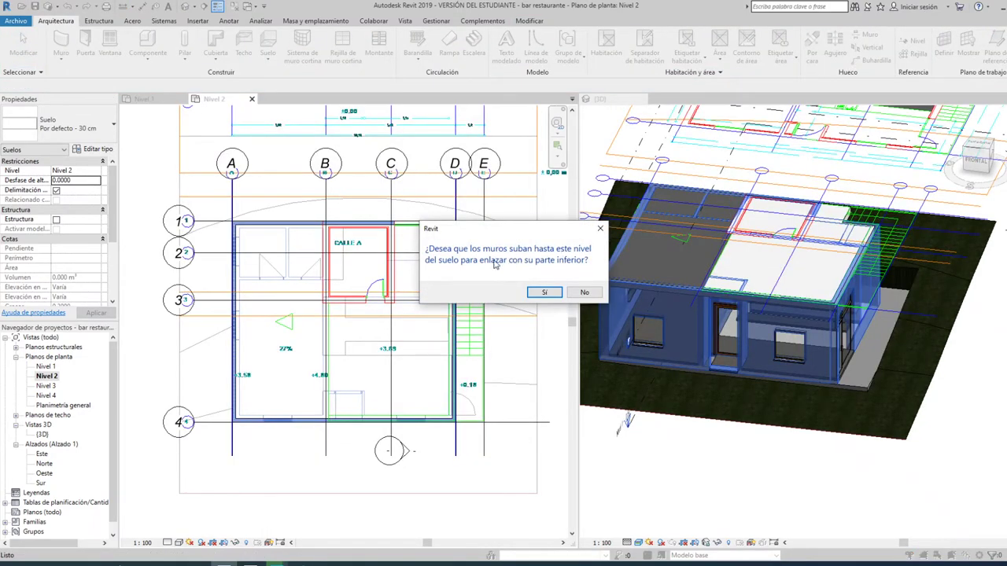
click(585, 293)
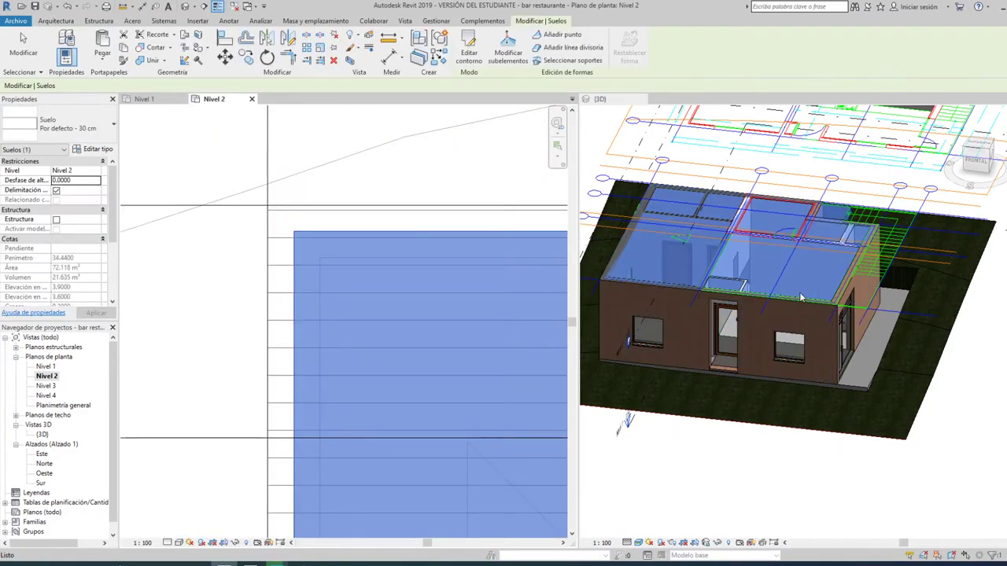
click(199, 163)
scroll(199, 163, down, 1)
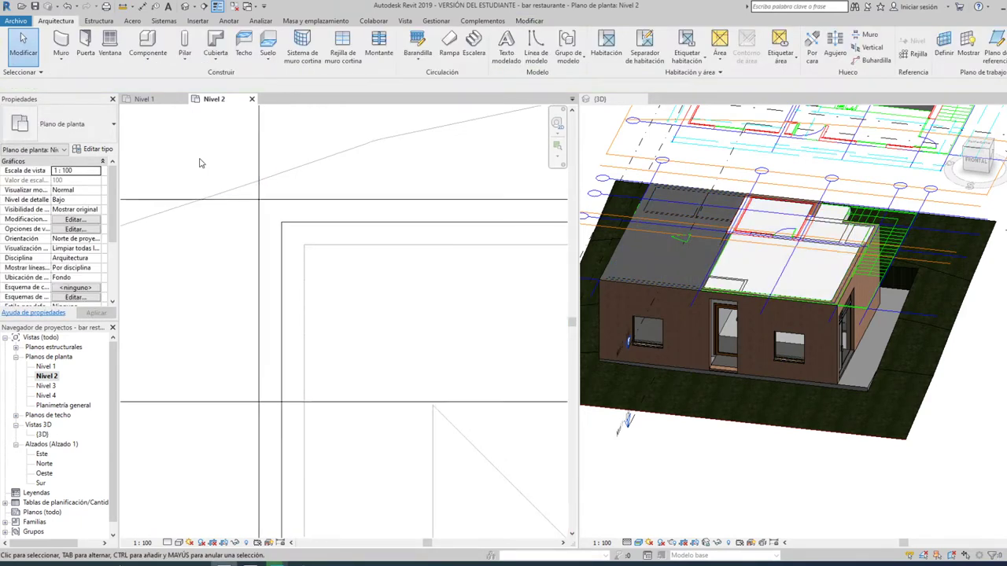
scroll(199, 163, down, 1)
scroll(624, 256, up, 2)
scroll(690, 284, up, 1)
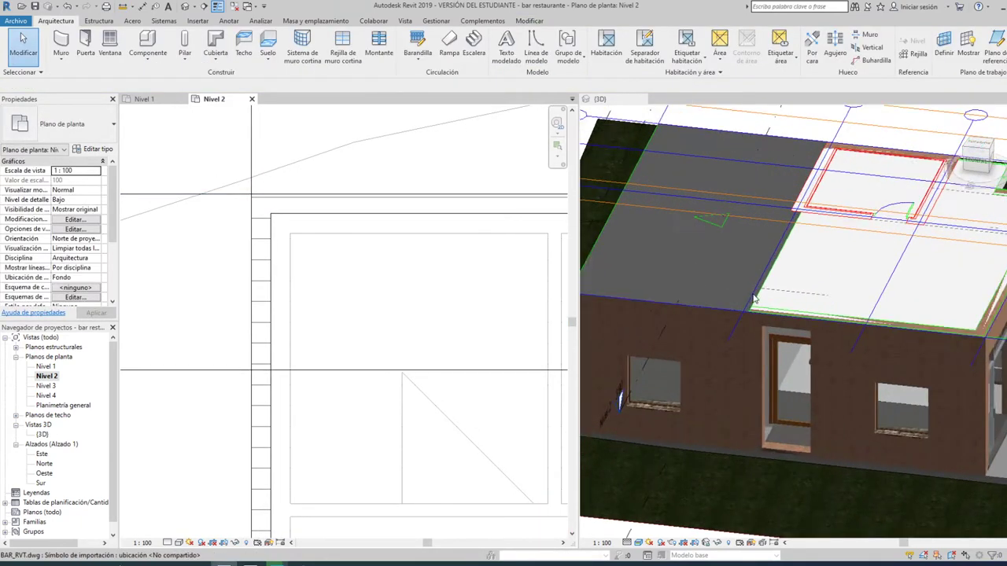
scroll(753, 299, down, 1)
click(711, 311)
scroll(694, 305, down, 1)
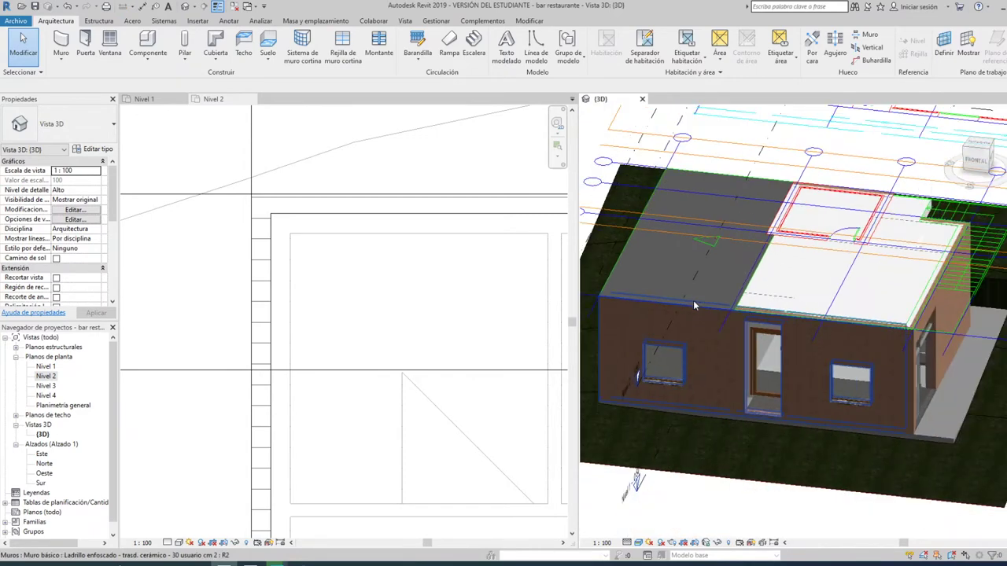
click(158, 145)
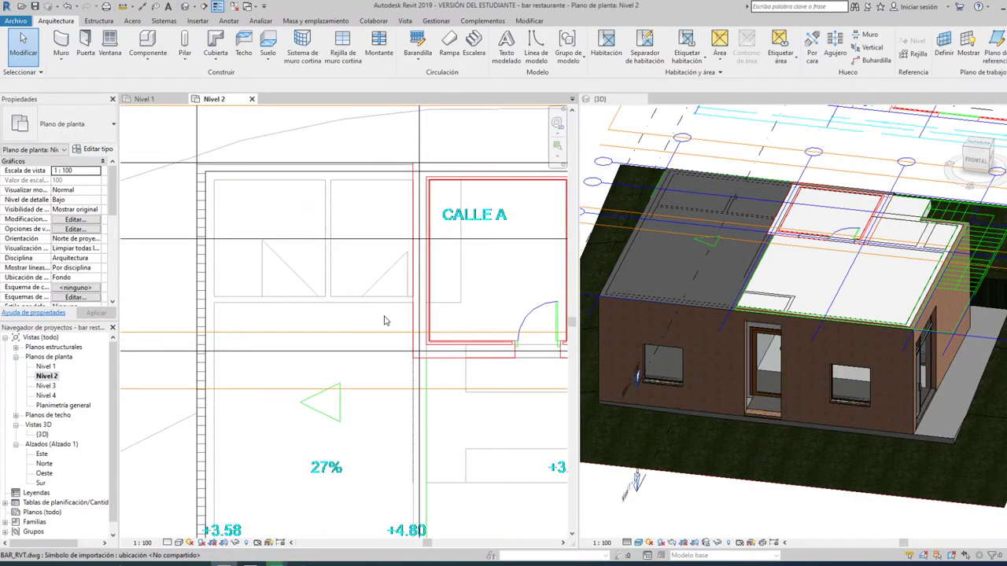
scroll(384, 320, down, 2)
middle_drag(384, 320, 263, 312)
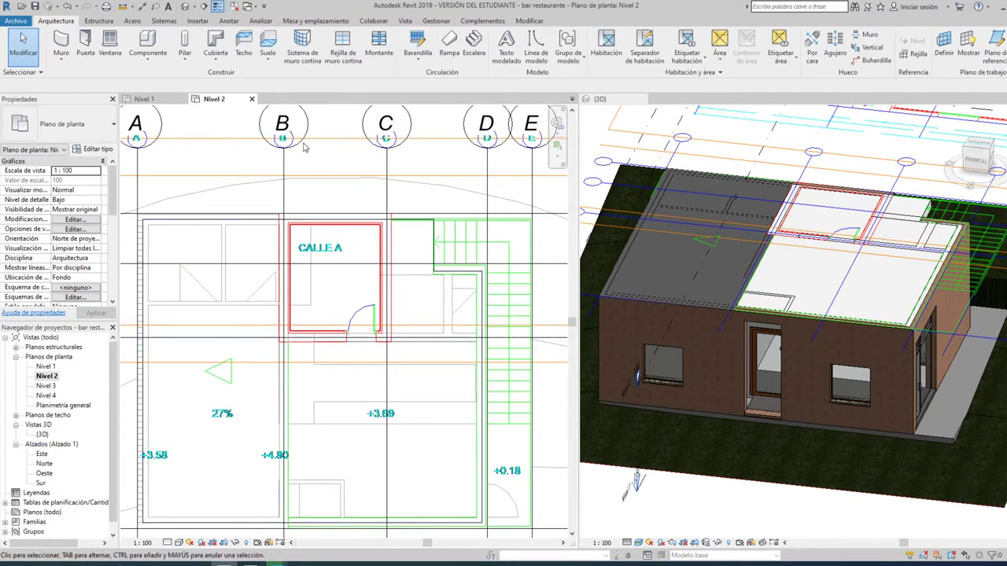
Start a new floor using the Solera - 10 cm 2 floor type.
click(268, 46)
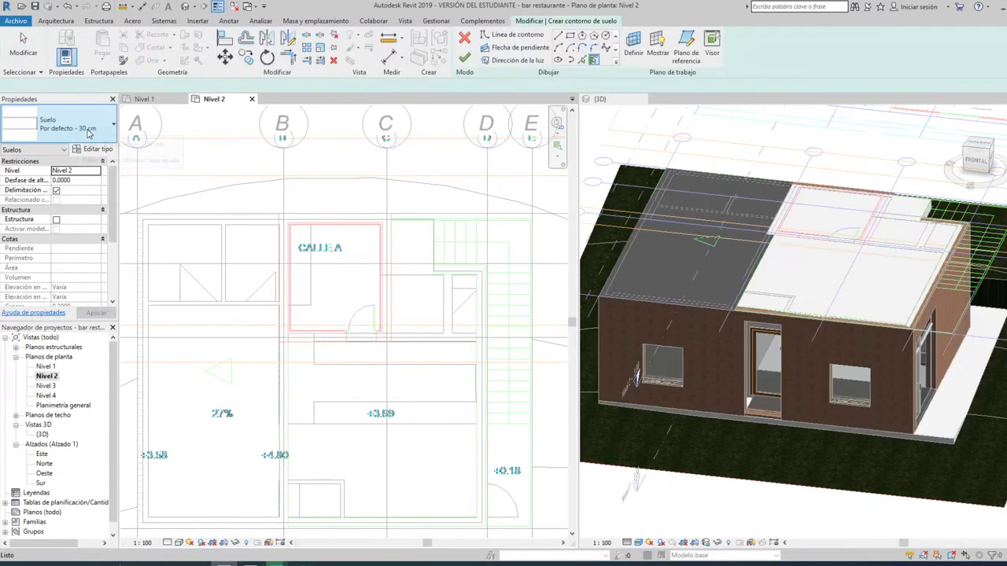
click(89, 129)
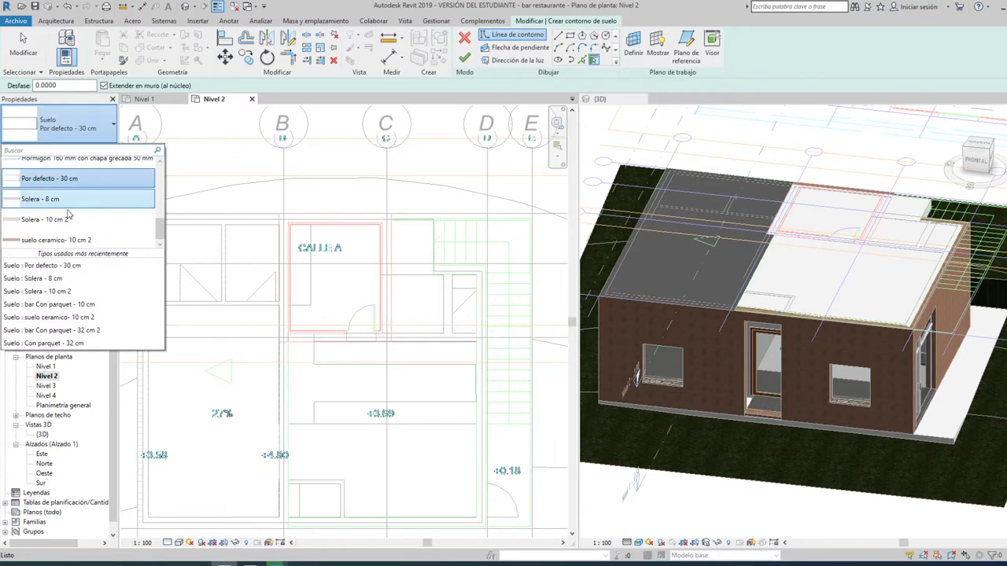
click(67, 221)
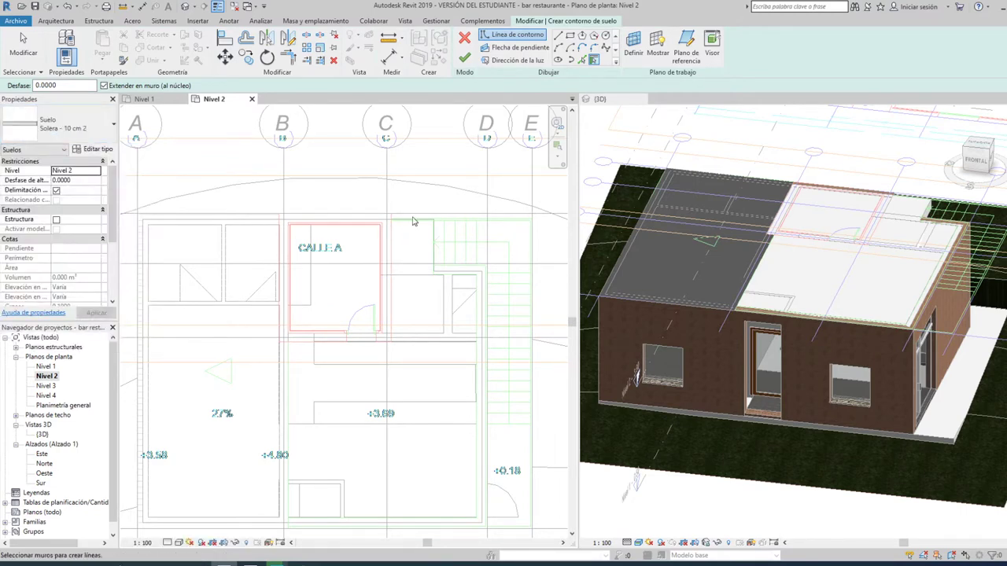
scroll(412, 220, up, 3)
scroll(413, 220, up, 1)
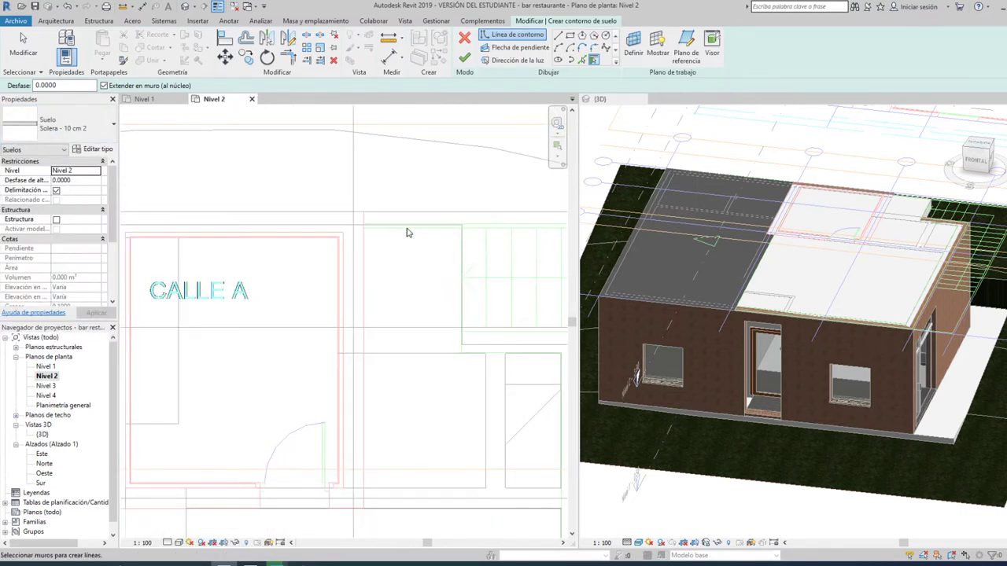
scroll(408, 231, up, 3)
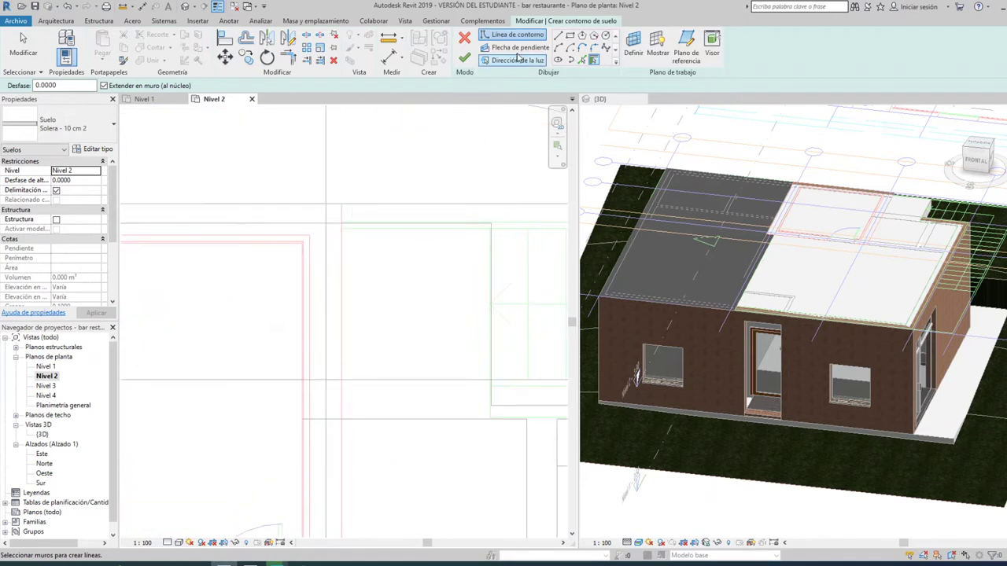
Draw the first boundary lines along the shaft's top wall and the adjacent wall corner.
click(558, 36)
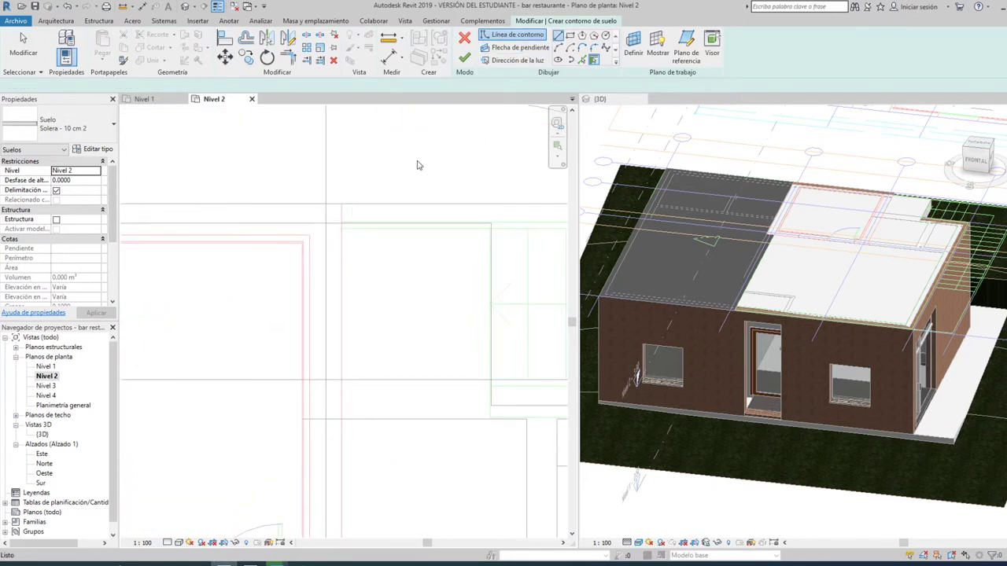
click(342, 223)
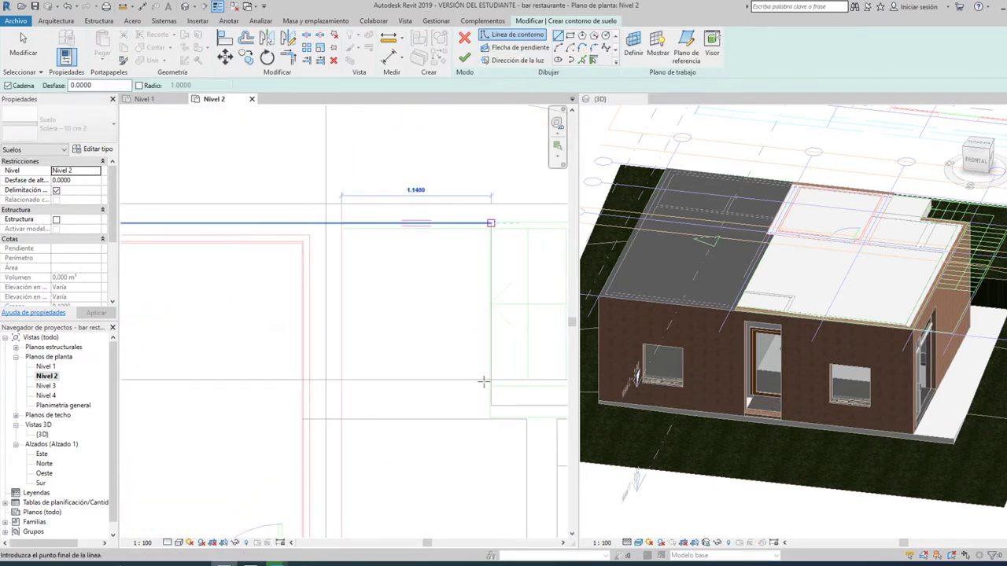
click(490, 224)
middle_drag(496, 227, 292, 230)
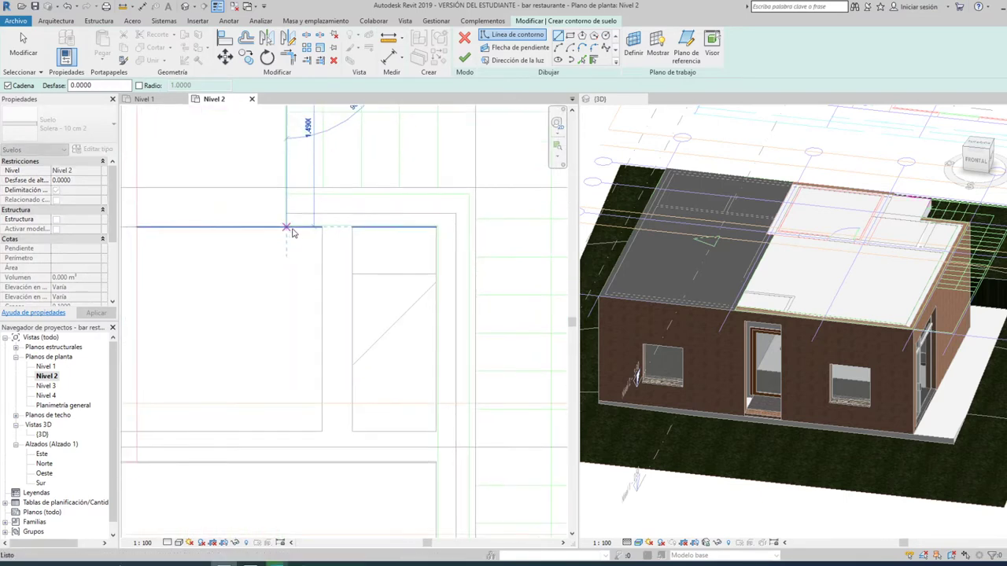
scroll(303, 228, down, 2)
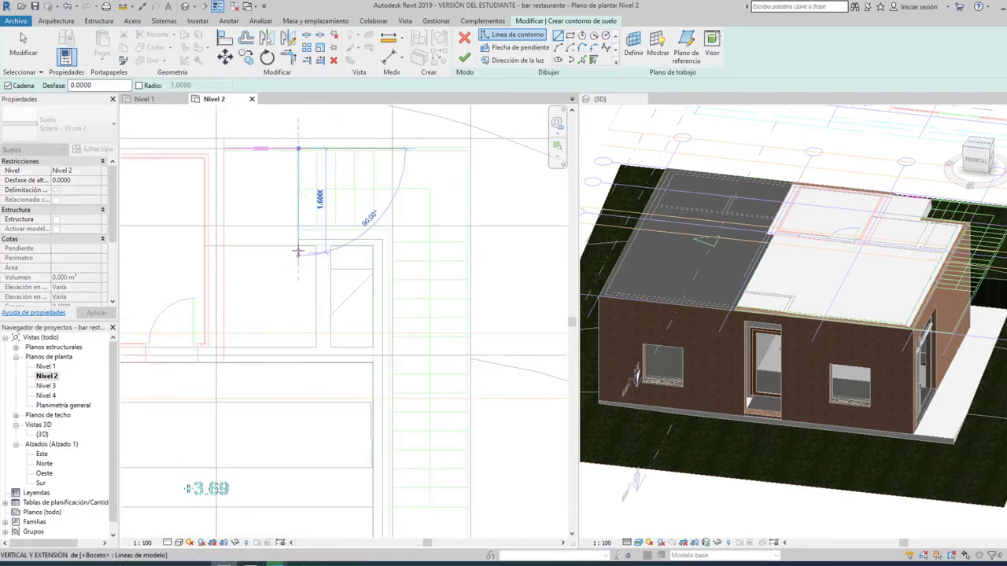
scroll(298, 251, up, 2)
scroll(298, 251, up, 1)
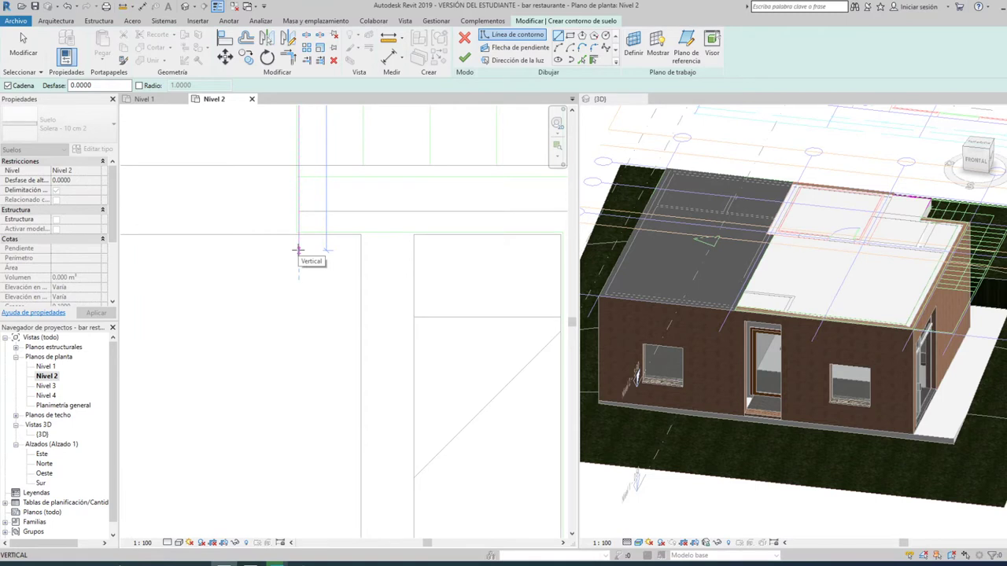
scroll(283, 260, down, 1)
scroll(267, 268, down, 1)
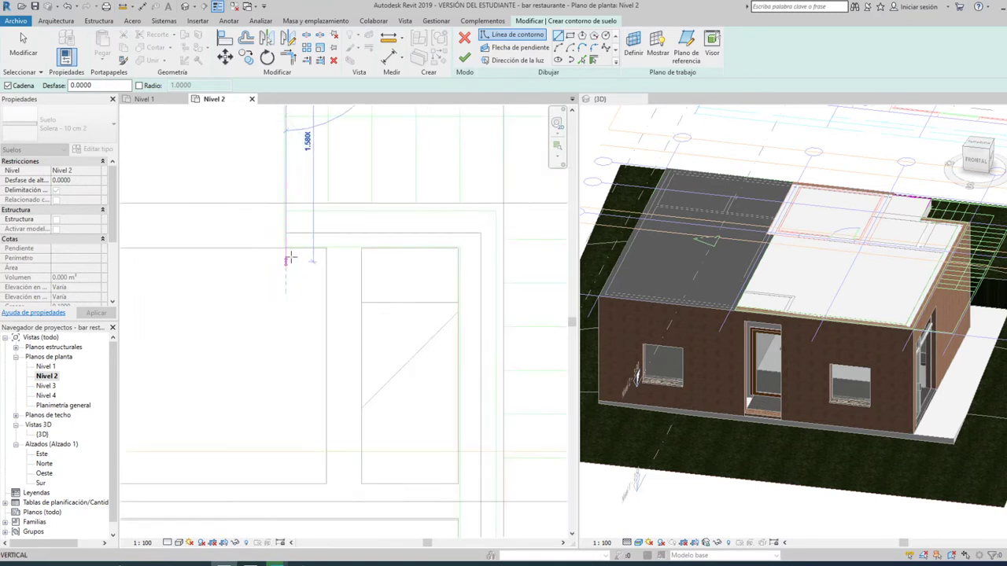
scroll(291, 250, up, 2)
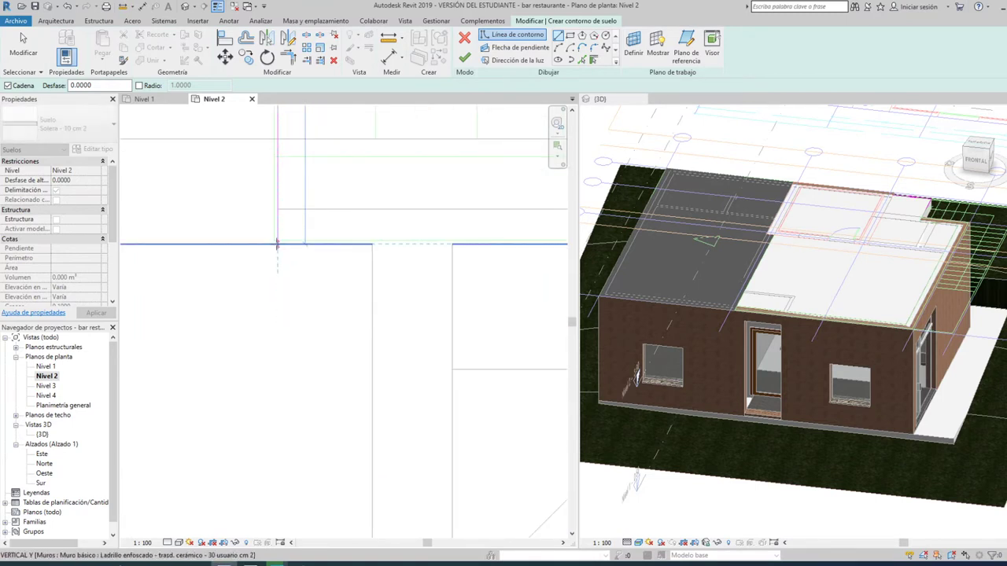
click(277, 243)
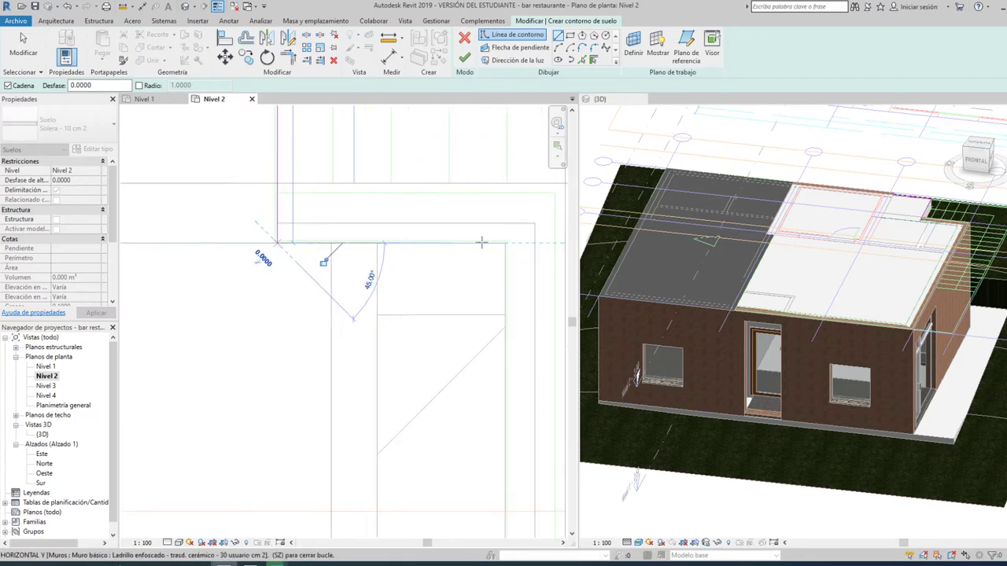
click(501, 243)
Run the boundary down the long right edge, across the bottom, and up the left side.
scroll(500, 246, down, 3)
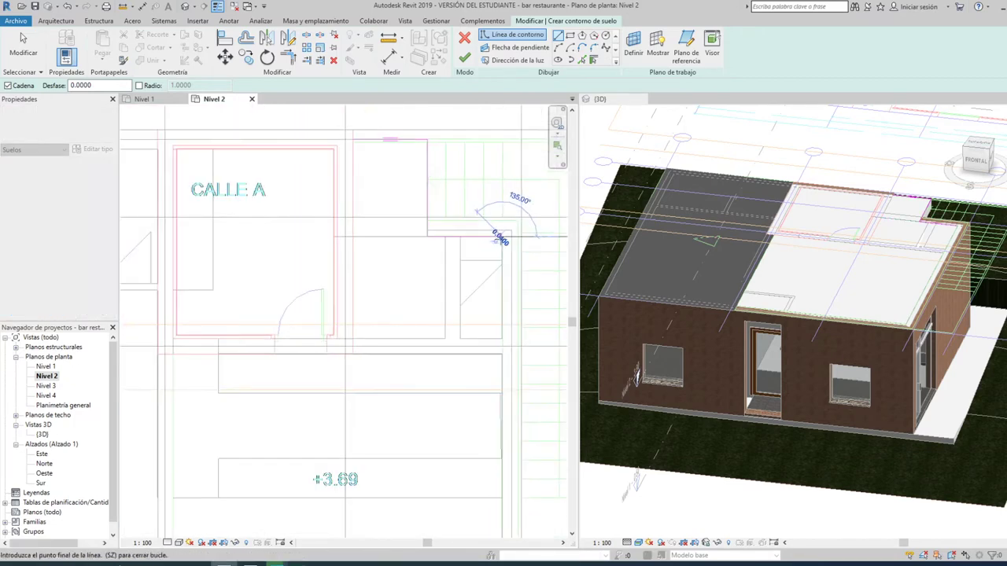
middle_drag(490, 415, 499, 265)
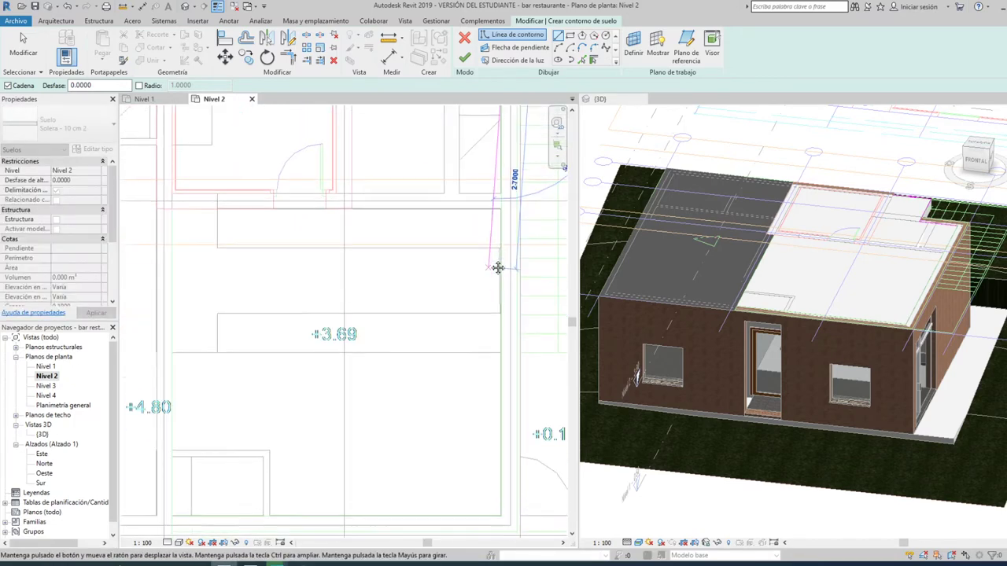
click(500, 505)
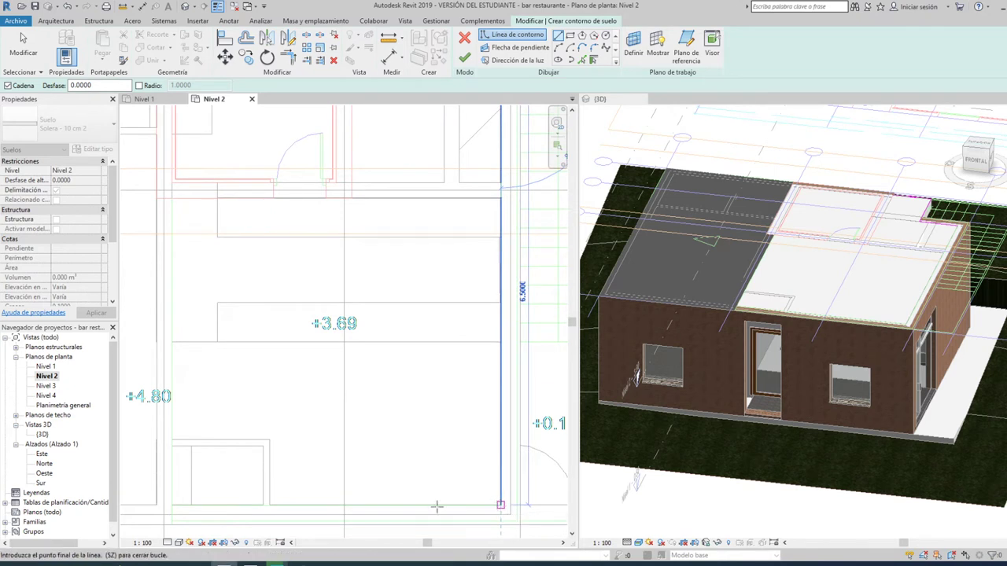
click(172, 505)
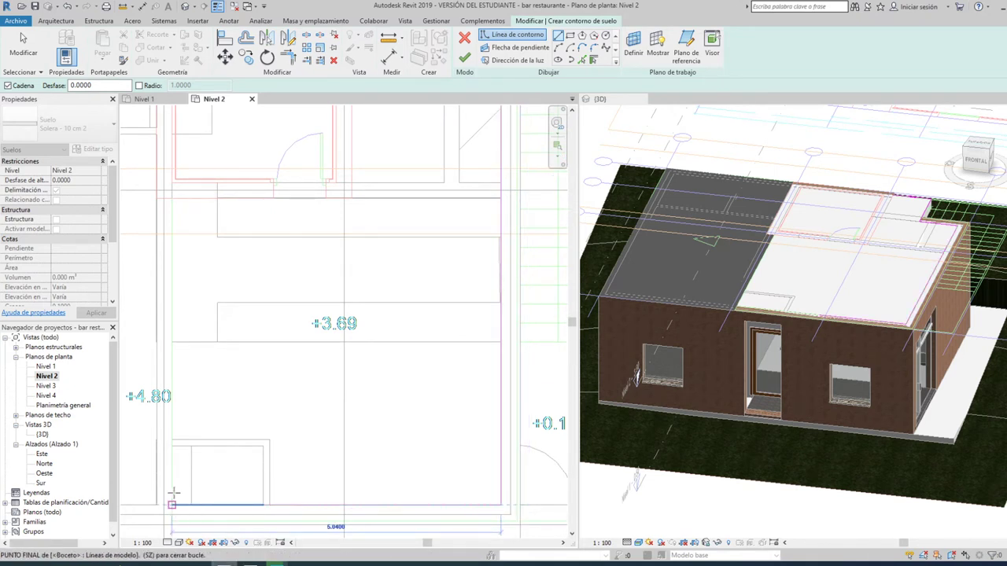
click(172, 197)
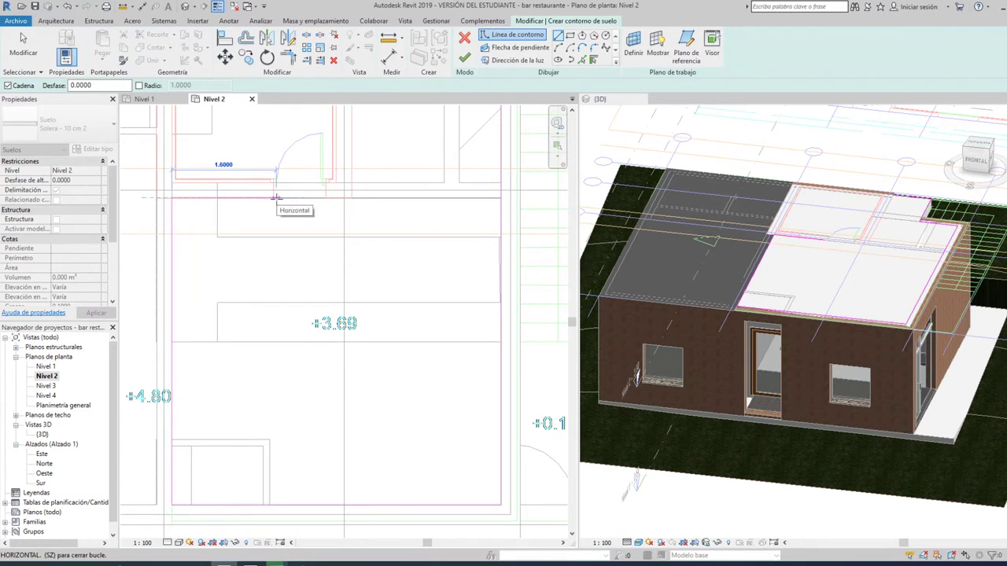
Trace the short boundary edges around the shaft's lower-left corner.
scroll(276, 197, up, 2)
scroll(275, 198, up, 2)
scroll(267, 198, up, 1)
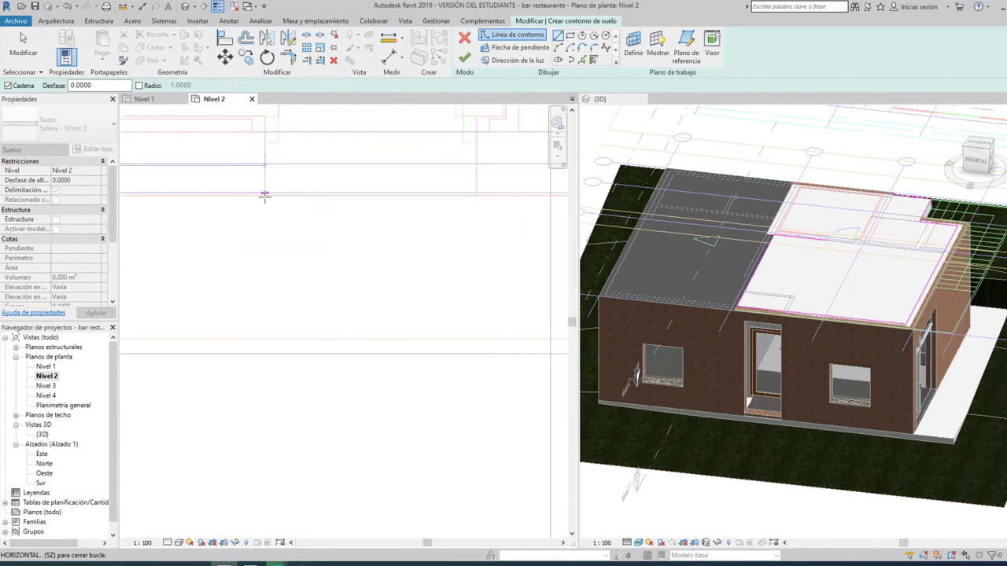
click(264, 194)
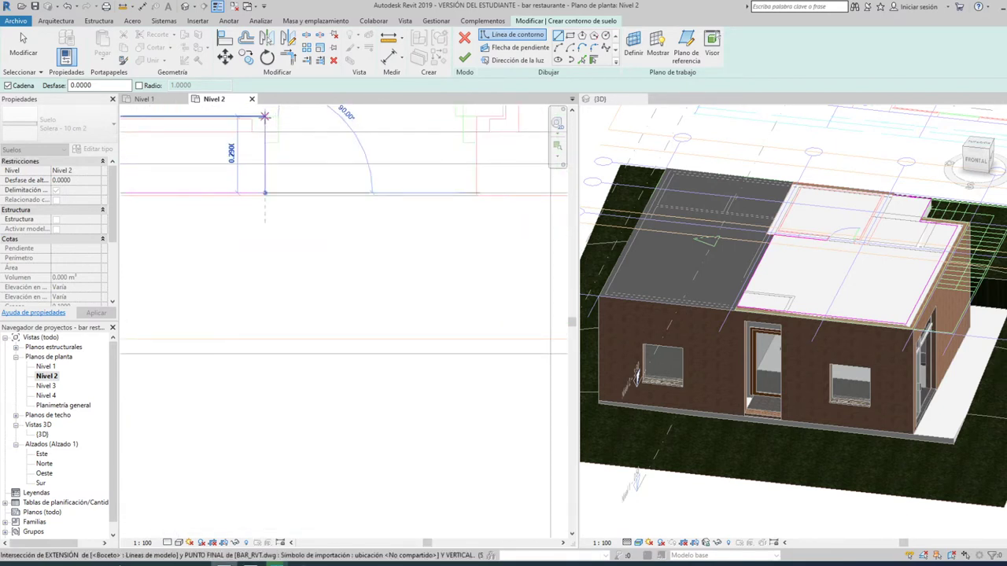
middle_drag(265, 195, 418, 270)
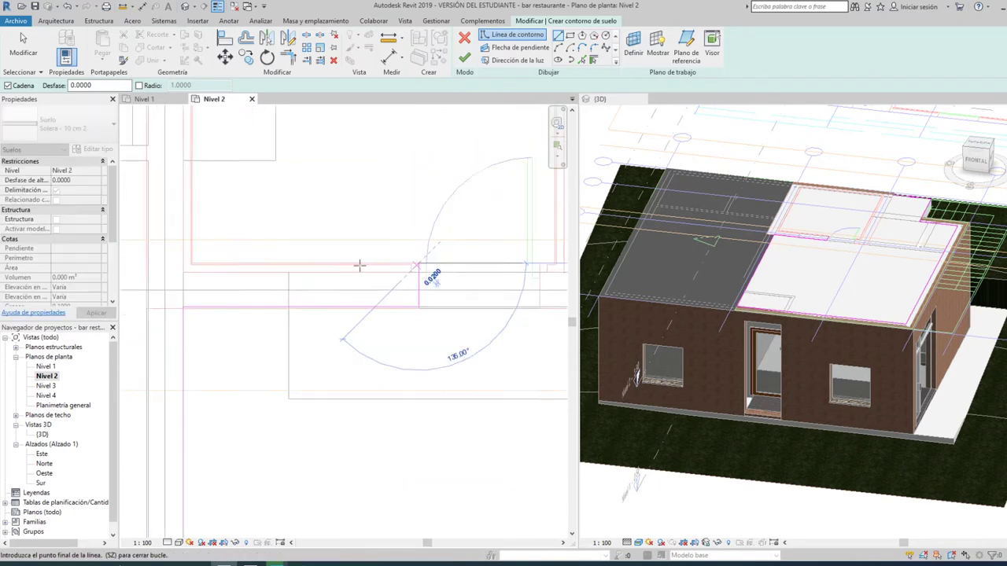
click(192, 263)
middle_drag(192, 263, 189, 332)
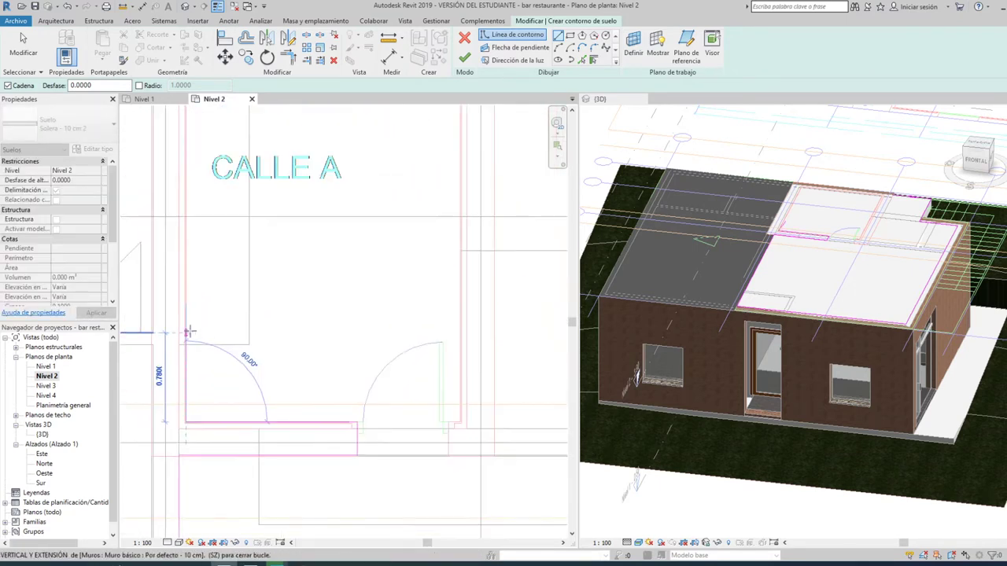
scroll(189, 332, down, 1)
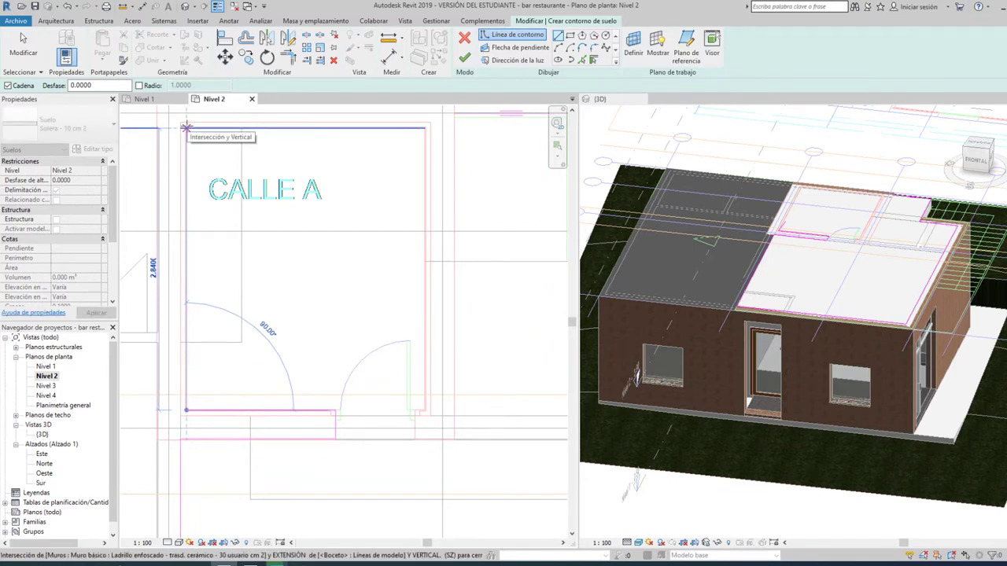
Close the loop across the shaft's top and right side, including the 0.300 edge, and finish.
click(185, 126)
click(424, 128)
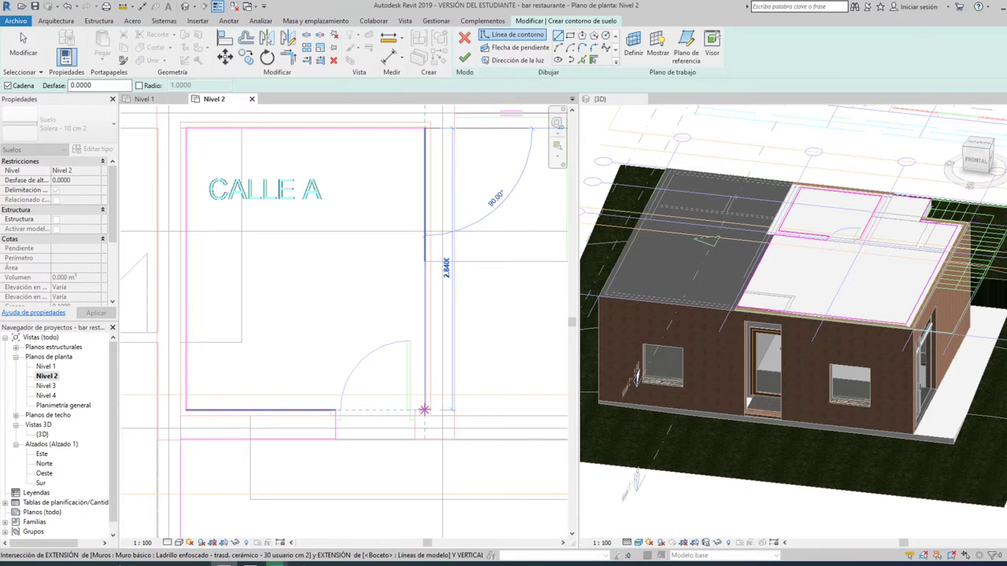
click(424, 410)
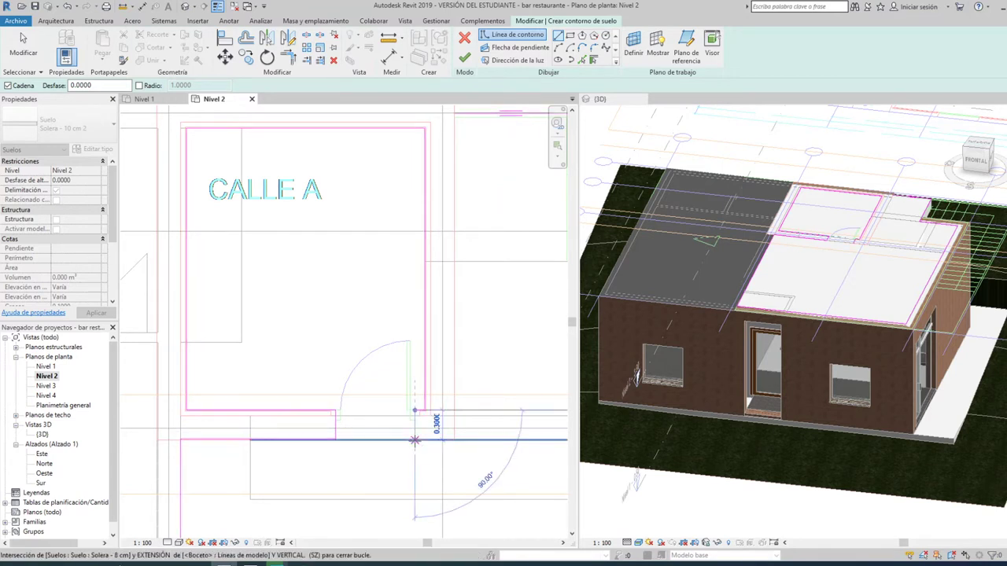
click(414, 441)
middle_drag(444, 440, 334, 440)
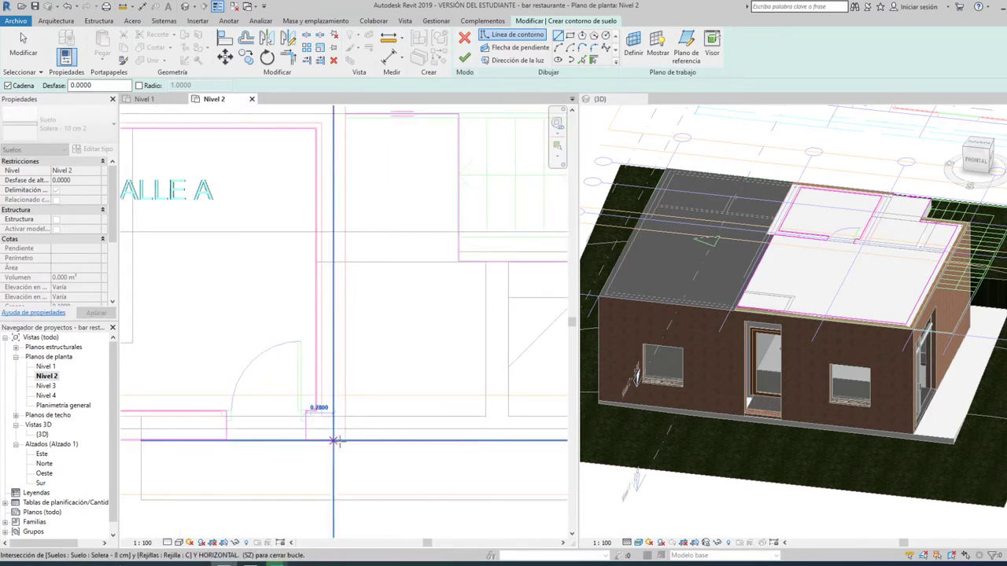
click(347, 117)
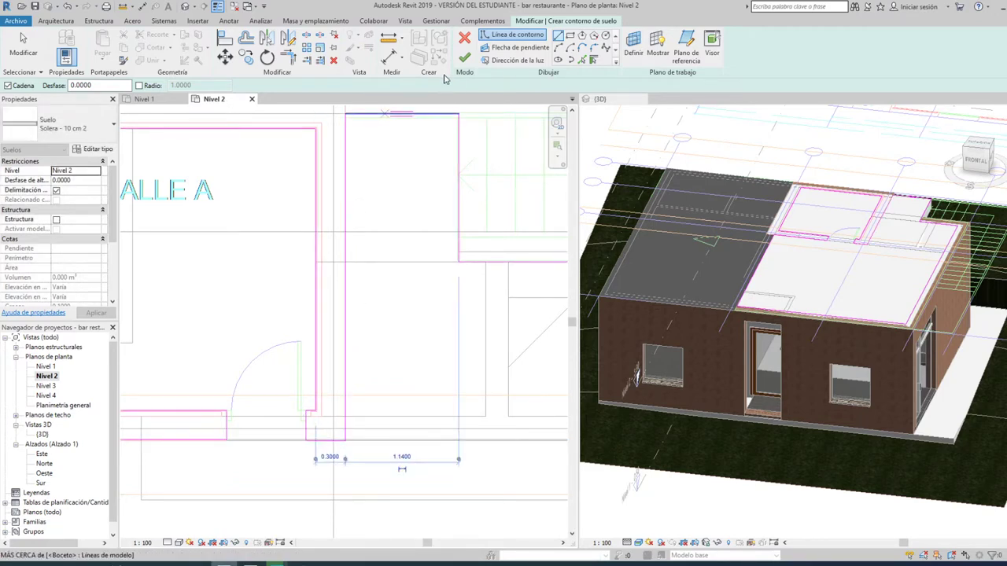
click(464, 58)
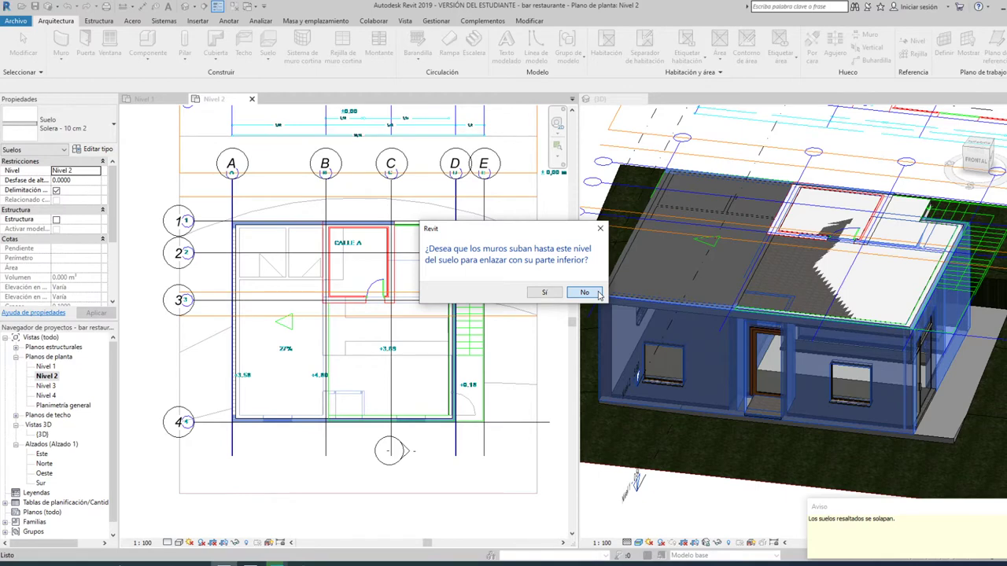
Decline attaching walls, then set the Solera floor's height offset to 0.1000 and rebuild it.
click(597, 292)
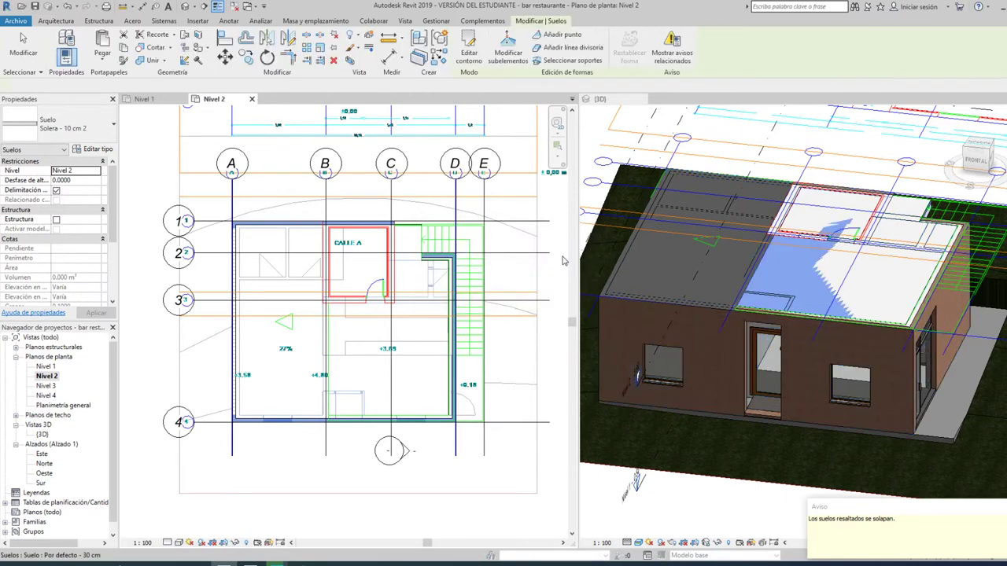
scroll(564, 260, up, 5)
double_click(151, 203)
click(97, 180)
text(0.1000)
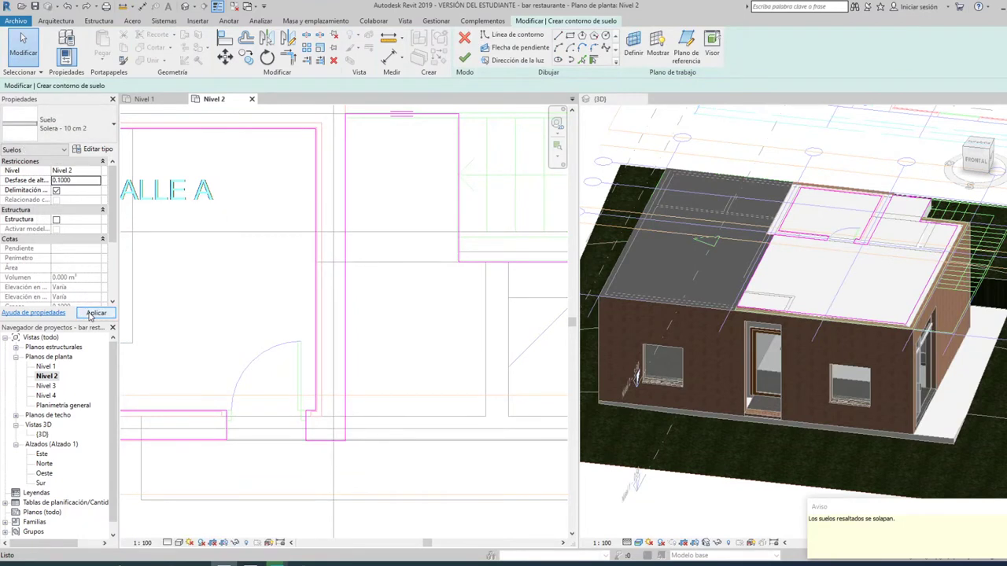
click(92, 313)
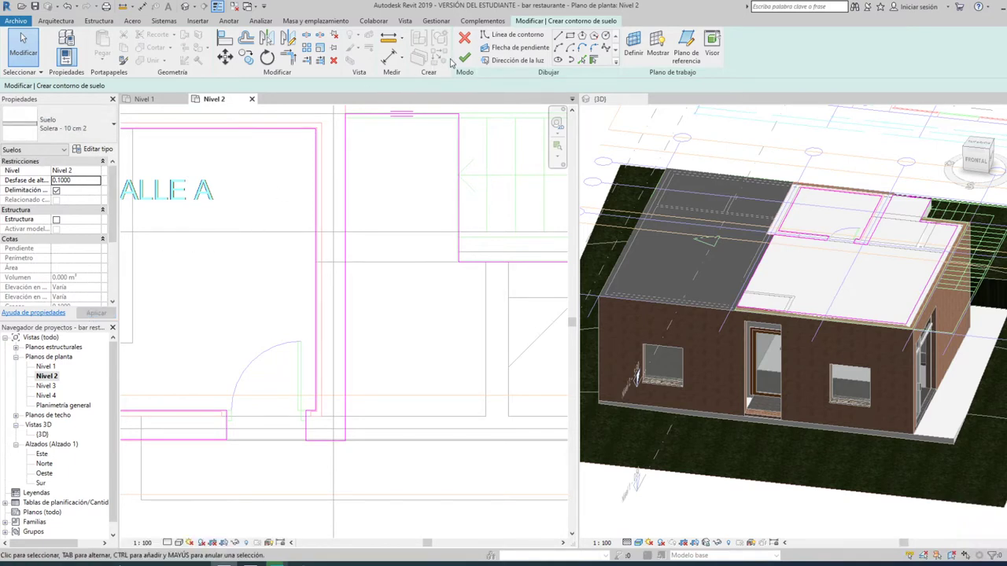
click(463, 60)
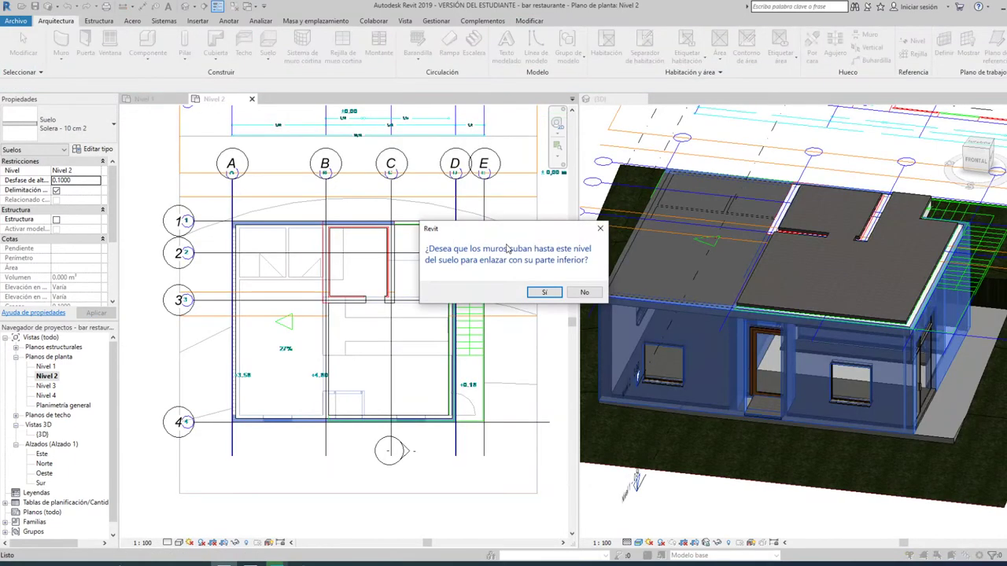
Keep walls unattached to the raised floor, clear the selection, and shift the plan right.
click(584, 292)
scroll(330, 314, up, 5)
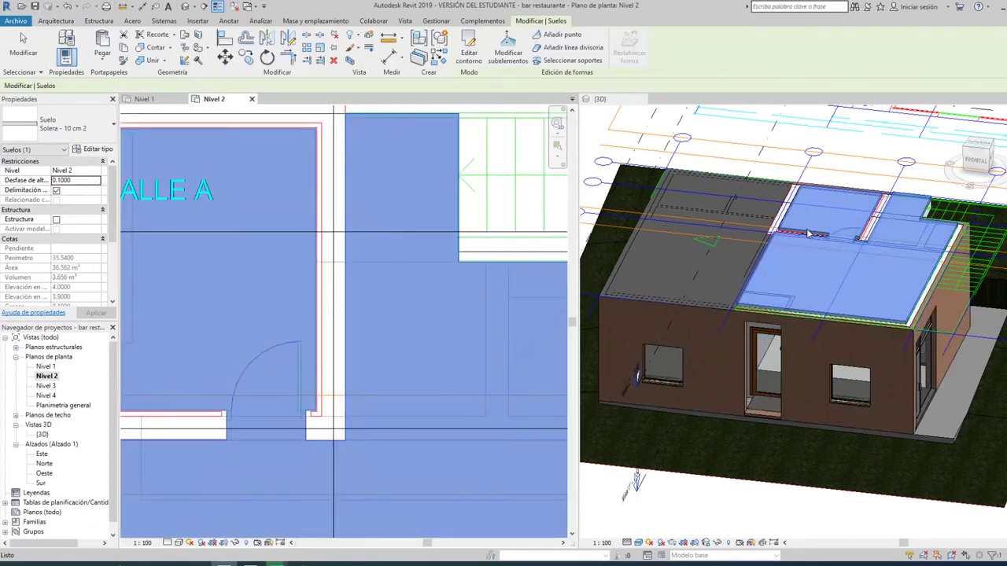
key(Escape)
scroll(809, 190, up, 3)
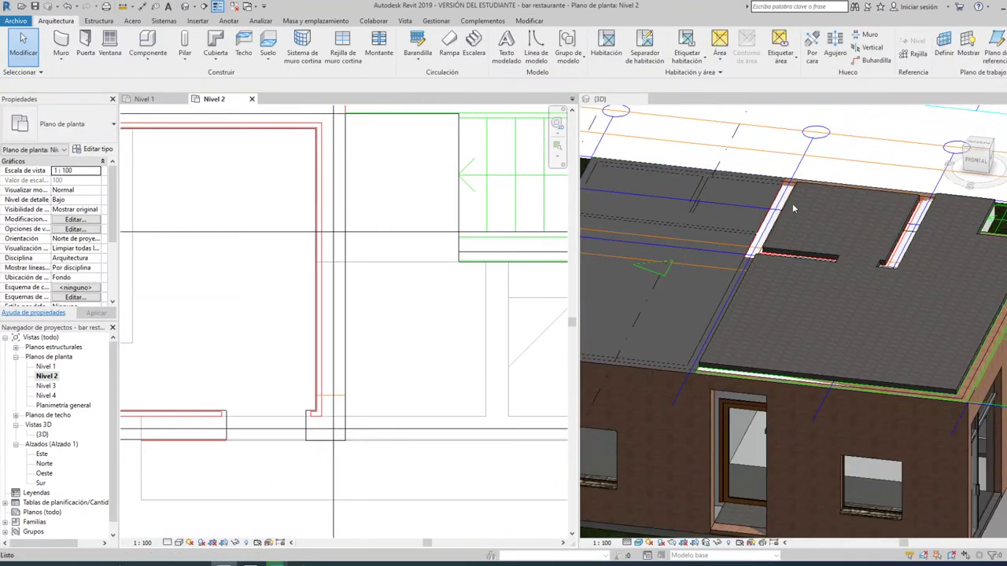
scroll(771, 297, down, 3)
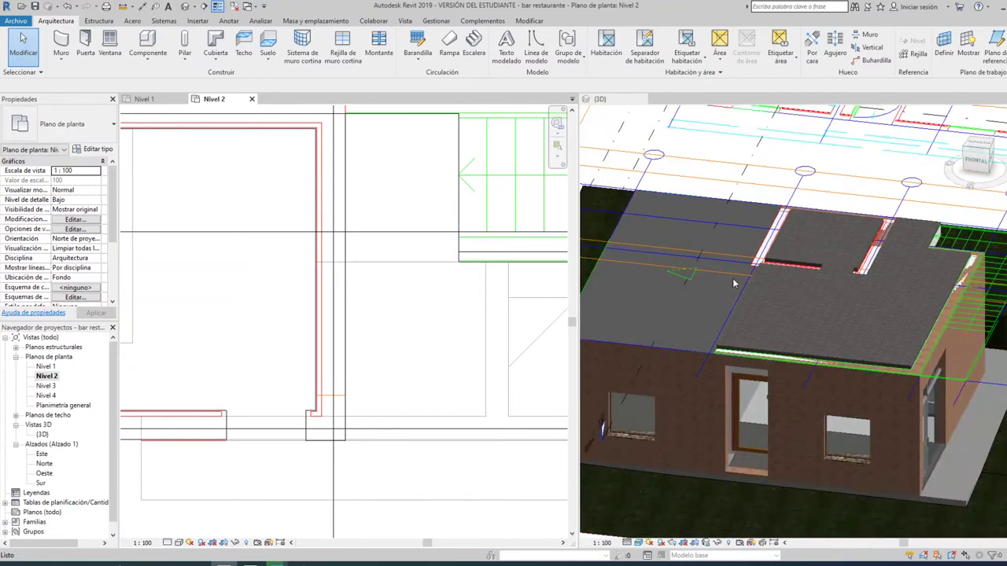
middle_drag(231, 278, 263, 279)
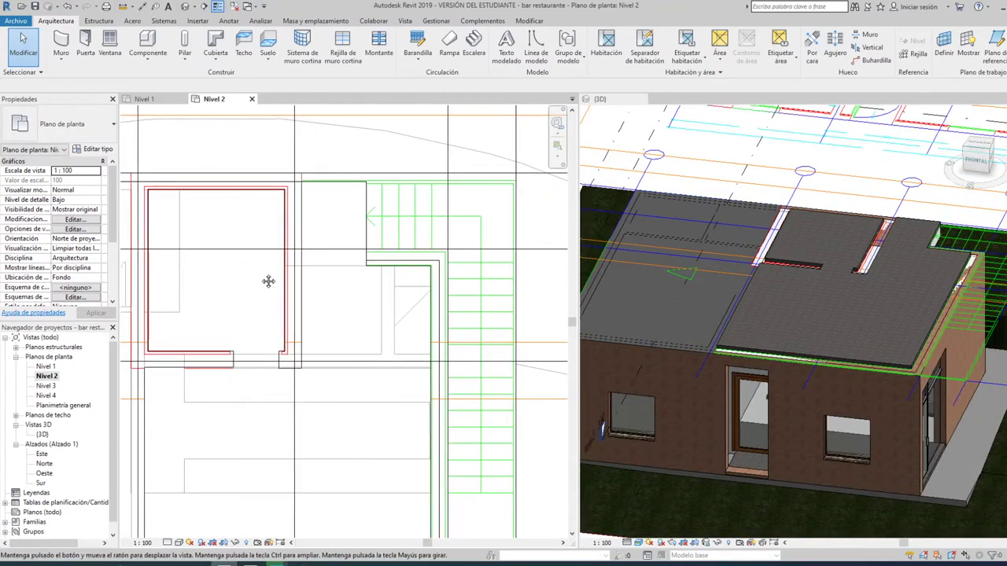
Start a Muro de ladrillo visto wall with its top constraint set to Nivel 3.
click(62, 58)
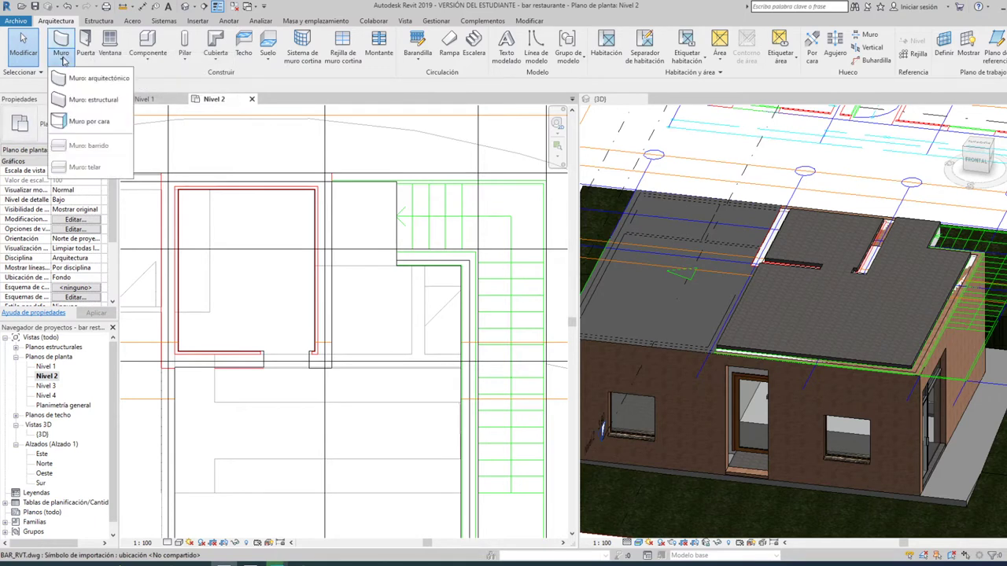
click(75, 77)
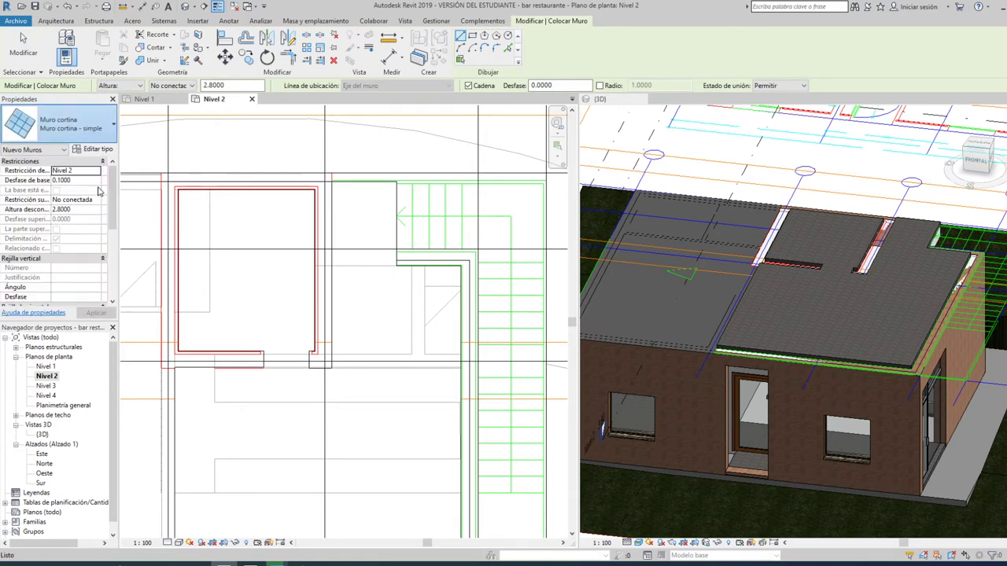
click(110, 136)
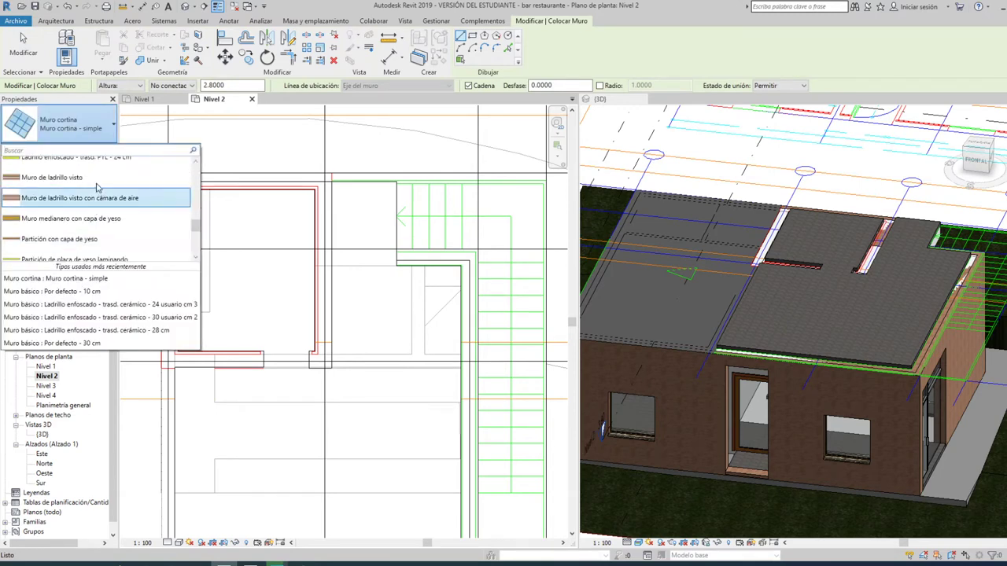
click(96, 183)
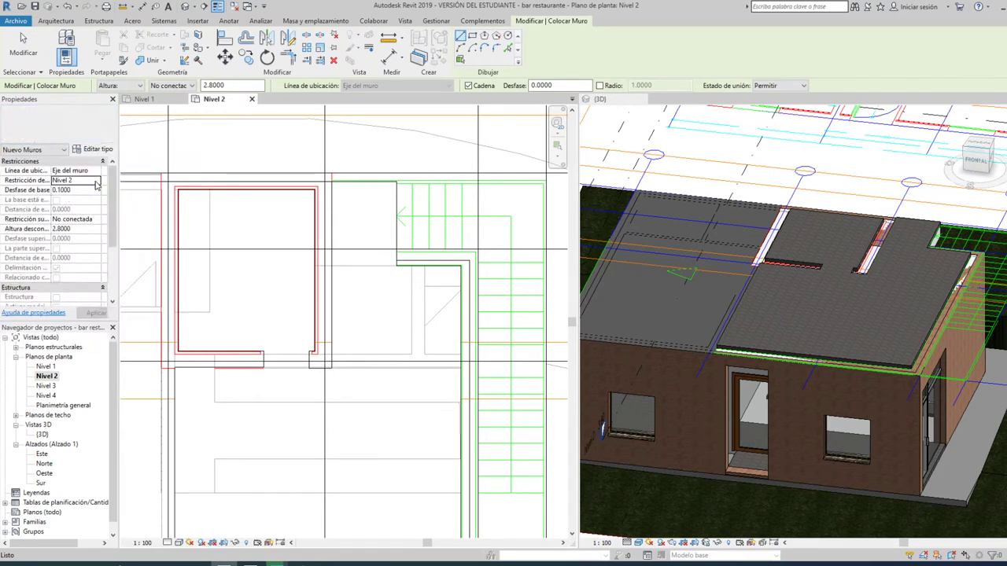
click(96, 219)
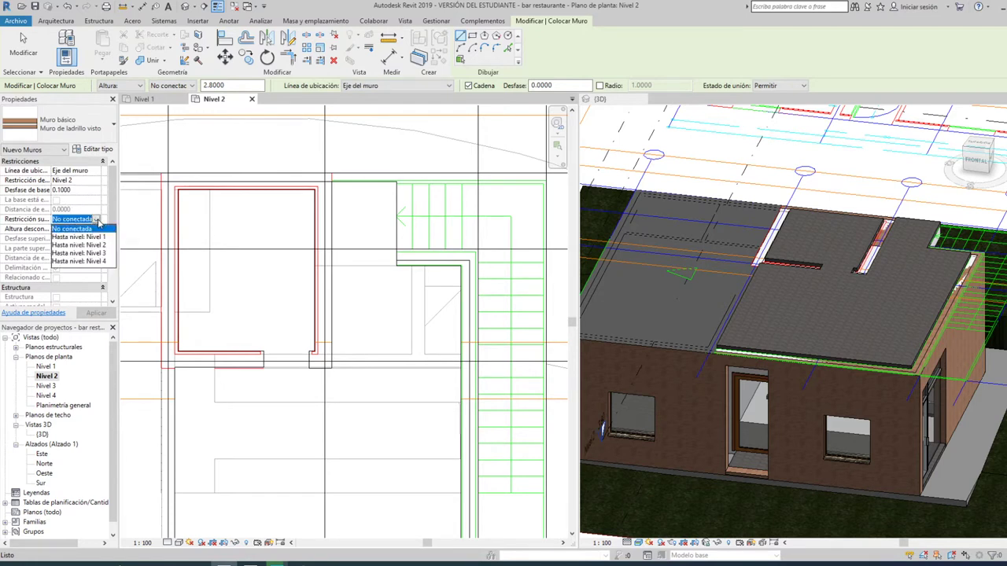
click(101, 253)
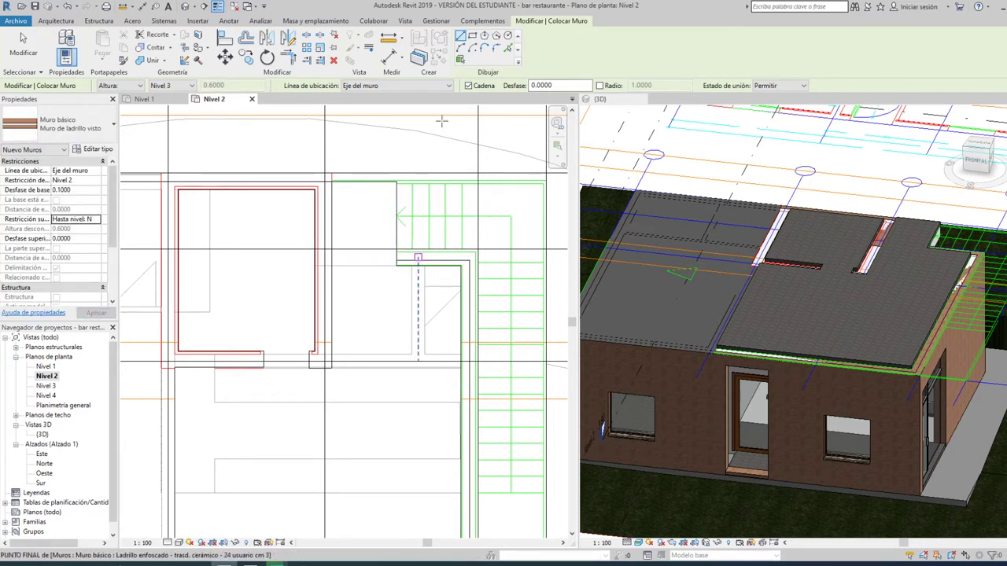
Set the location line to Cara de acabado: Interior, begin at the grid corner, then cancel.
click(444, 86)
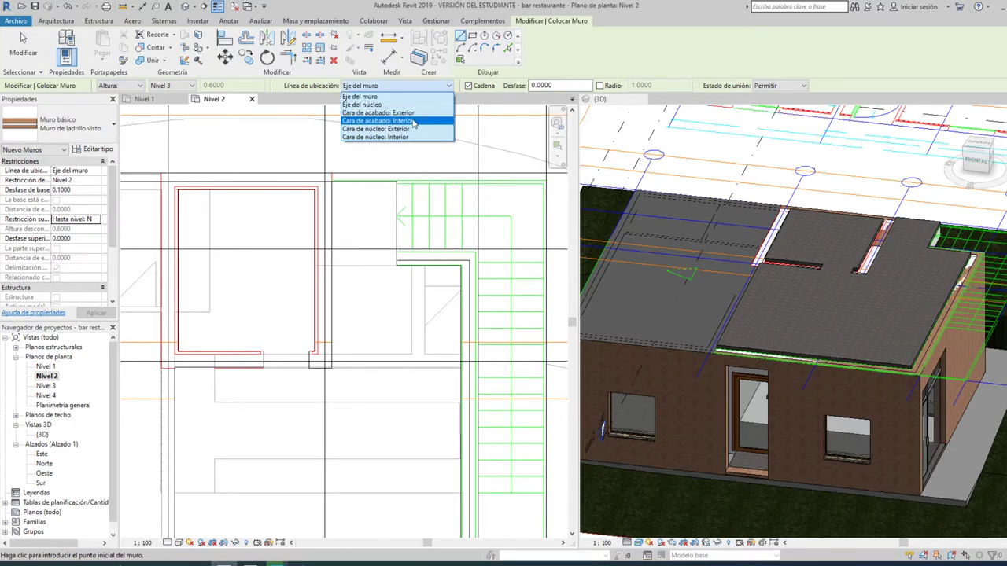
click(413, 121)
scroll(391, 250, up, 3)
scroll(391, 250, up, 2)
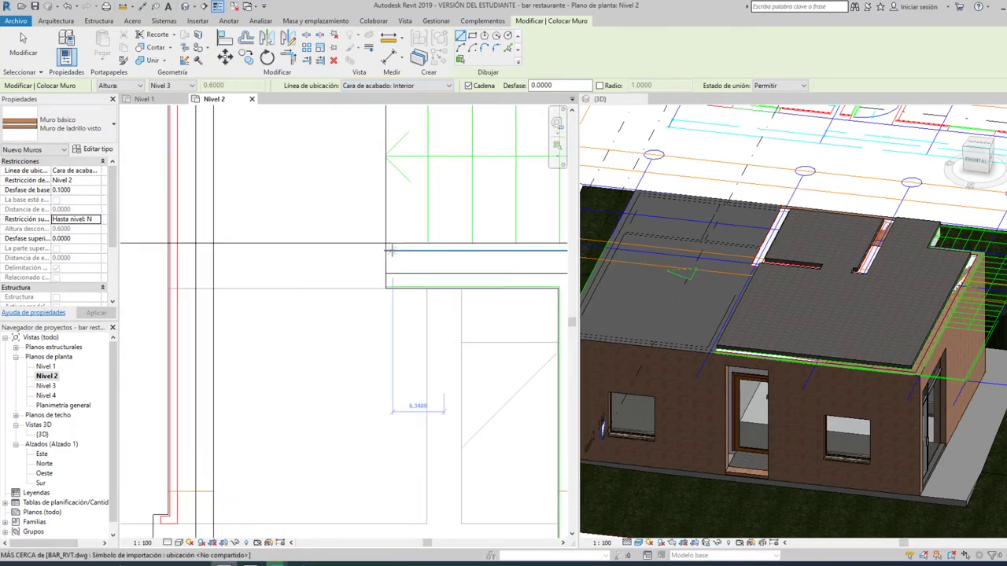
middle_drag(391, 250, 247, 270)
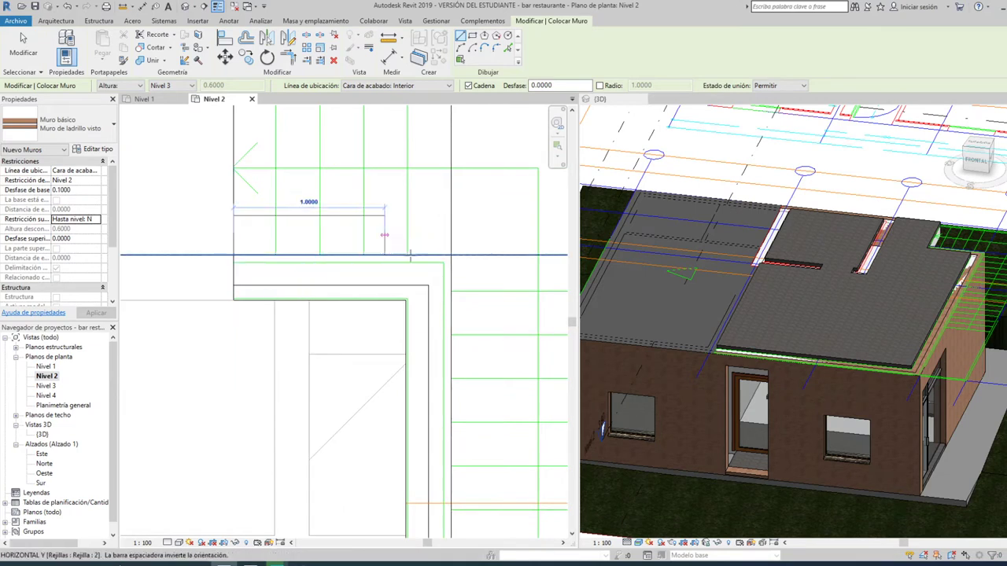
click(451, 255)
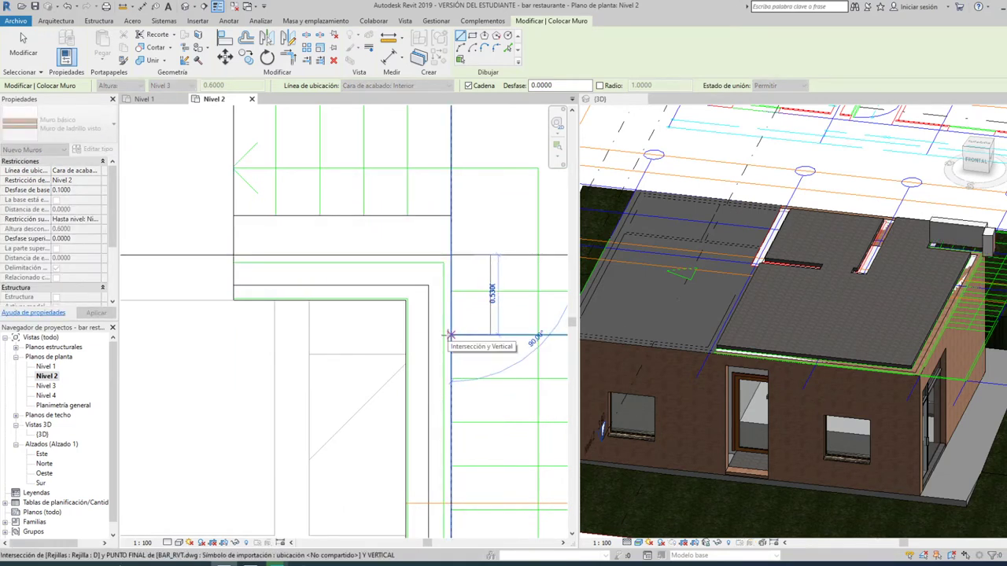
key(Escape)
key(Escape)
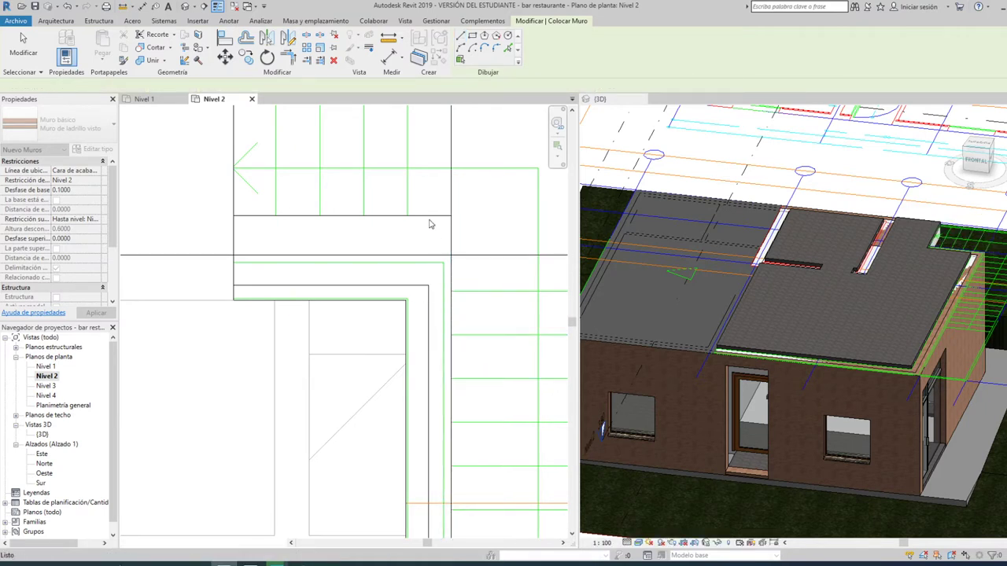
Start brick walls by exterior finish face and draw the 1.4400 wall between two grid corners.
key(w)
key(a)
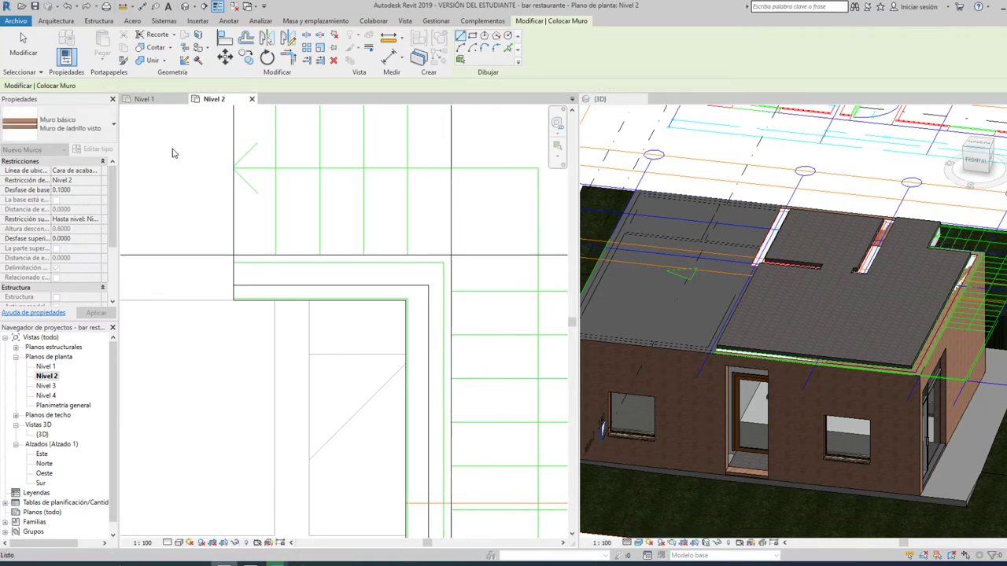
click(449, 86)
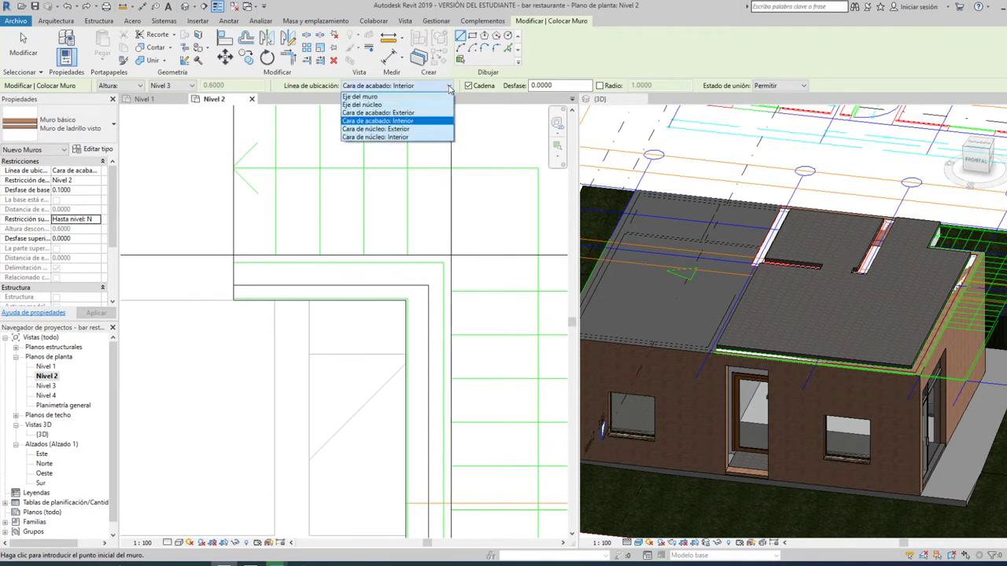
click(373, 112)
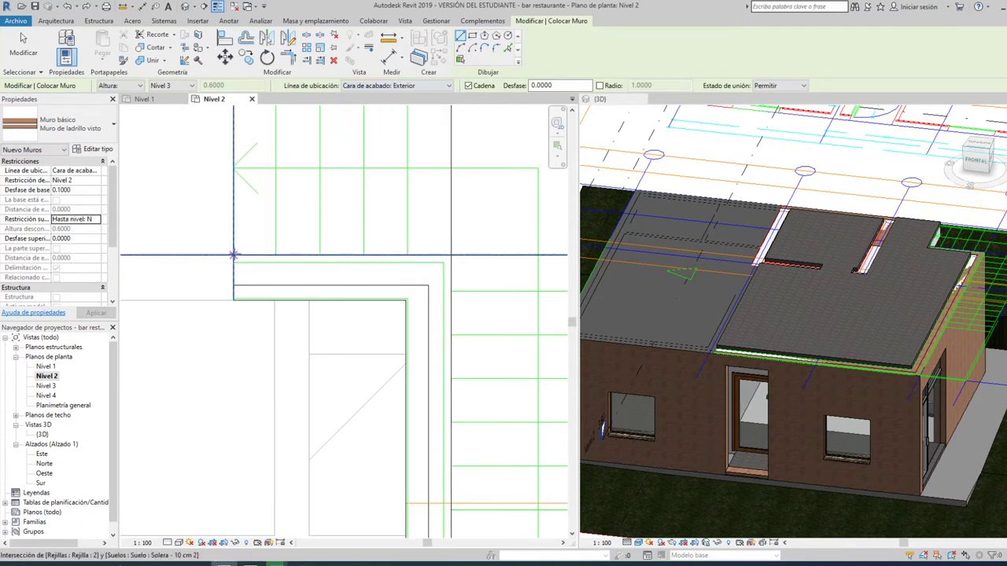
click(234, 254)
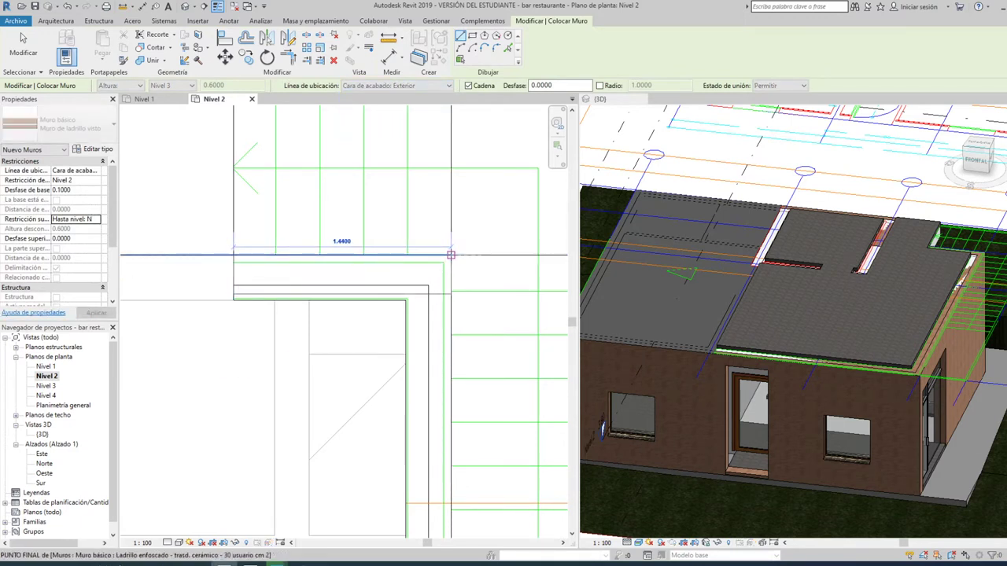
click(451, 254)
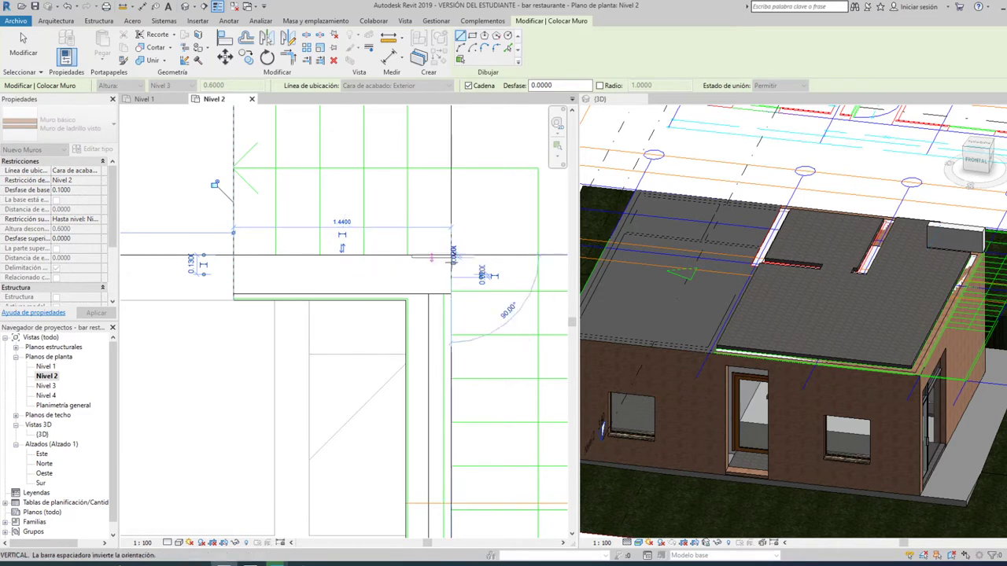
click(451, 256)
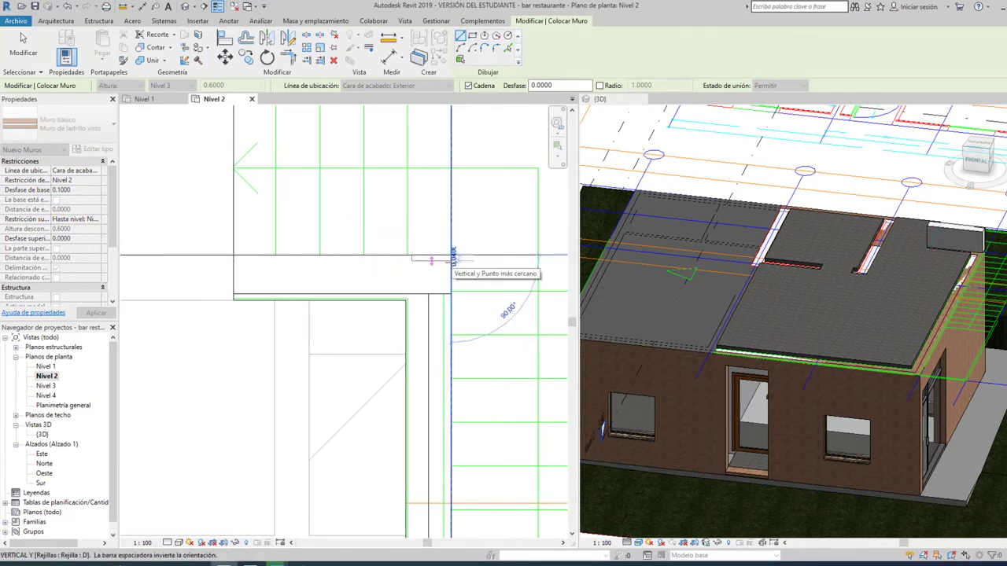
key(Escape)
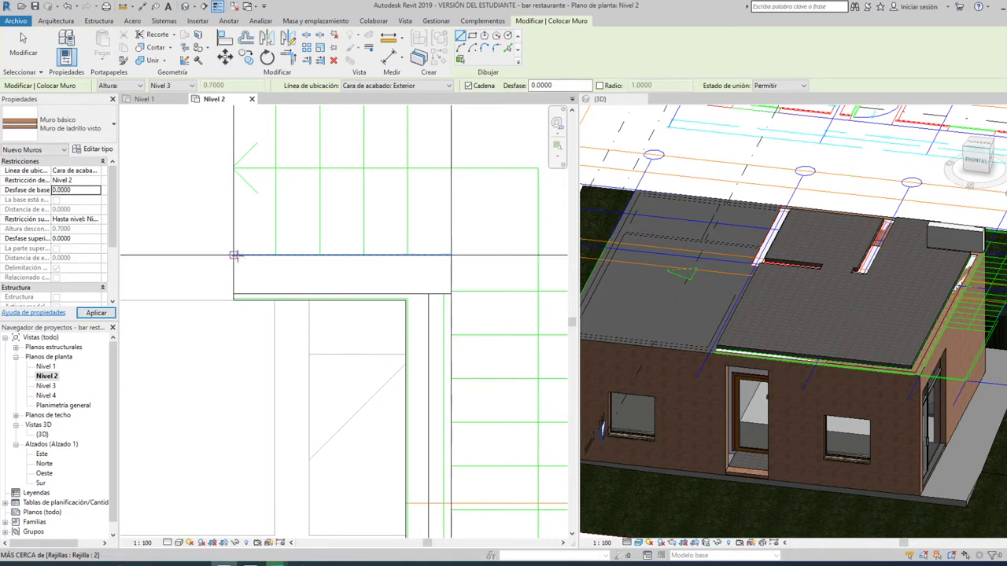
Draw a horizontal wall to the grid corner and run a vertical wall down to the grid line.
click(235, 254)
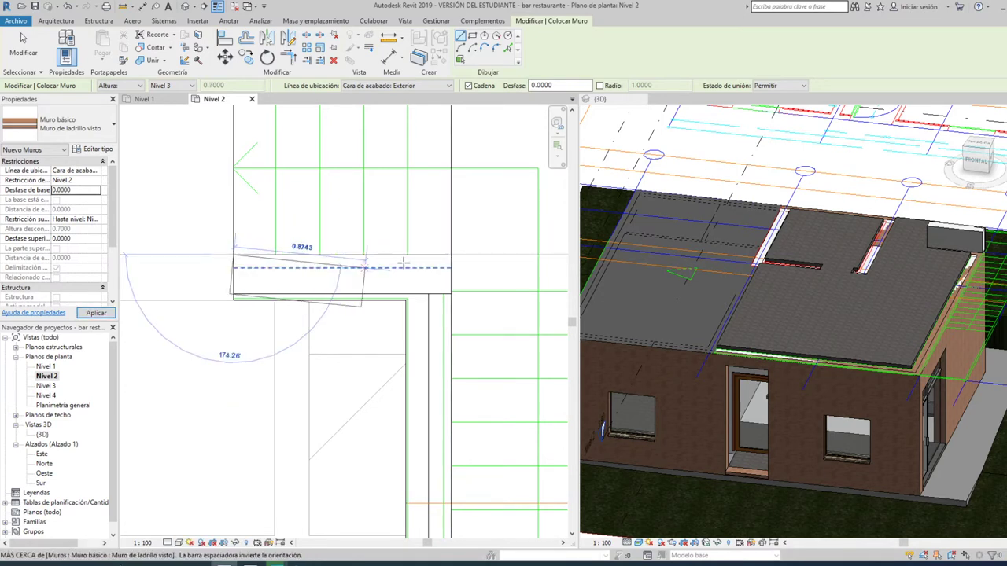
click(452, 254)
middle_drag(451, 358, 458, 320)
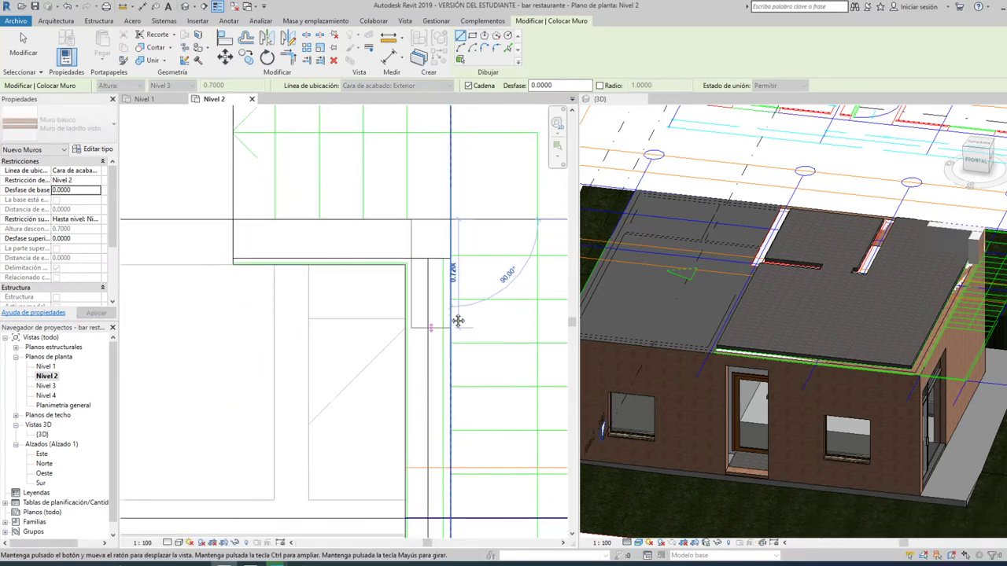
scroll(458, 321, down, 2)
scroll(441, 293, down, 2)
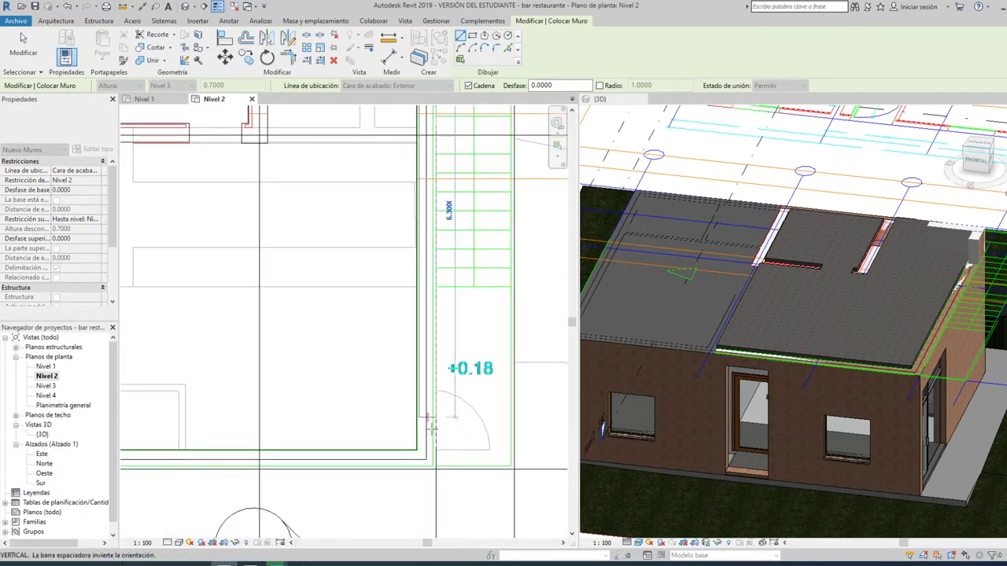
click(436, 470)
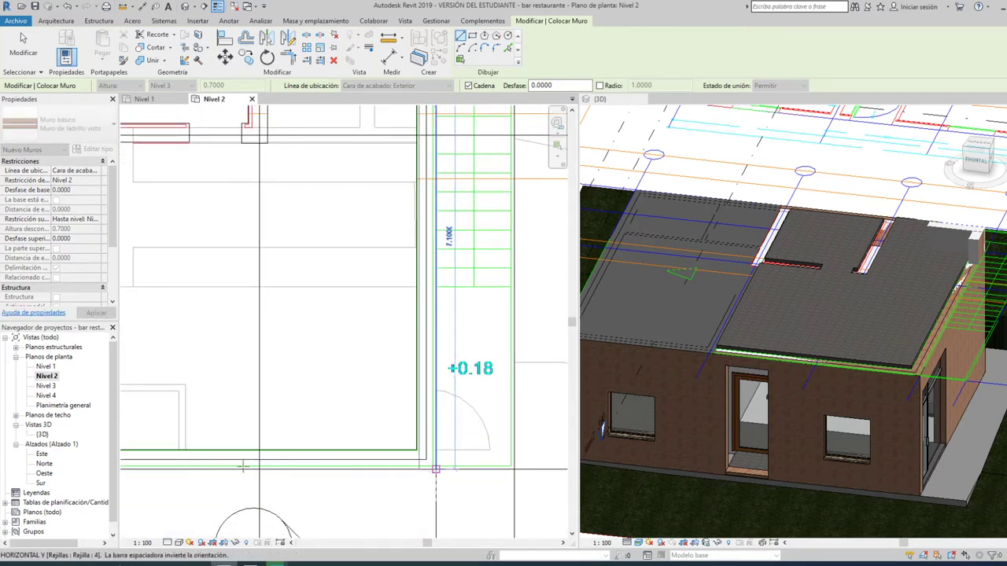
Add the wall segment near the 27% label and a short wall stub.
middle_drag(243, 465, 316, 464)
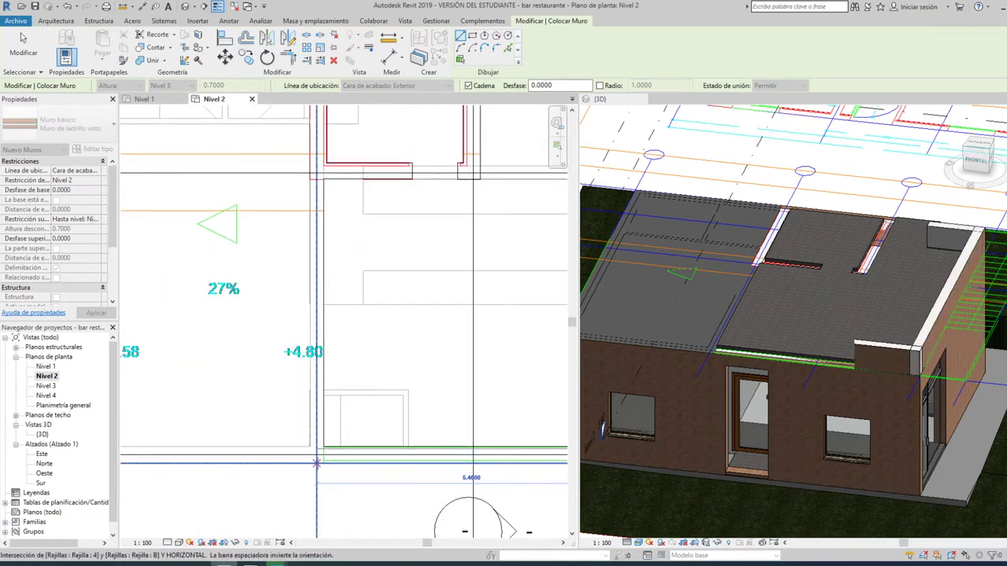
scroll(317, 464, up, 2)
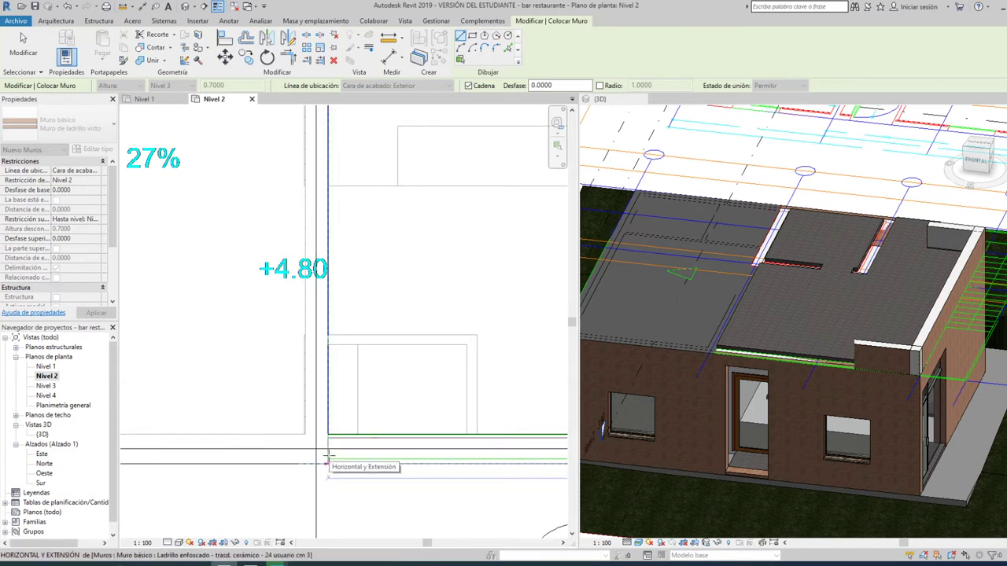
click(327, 456)
click(336, 429)
scroll(336, 430, down, 1)
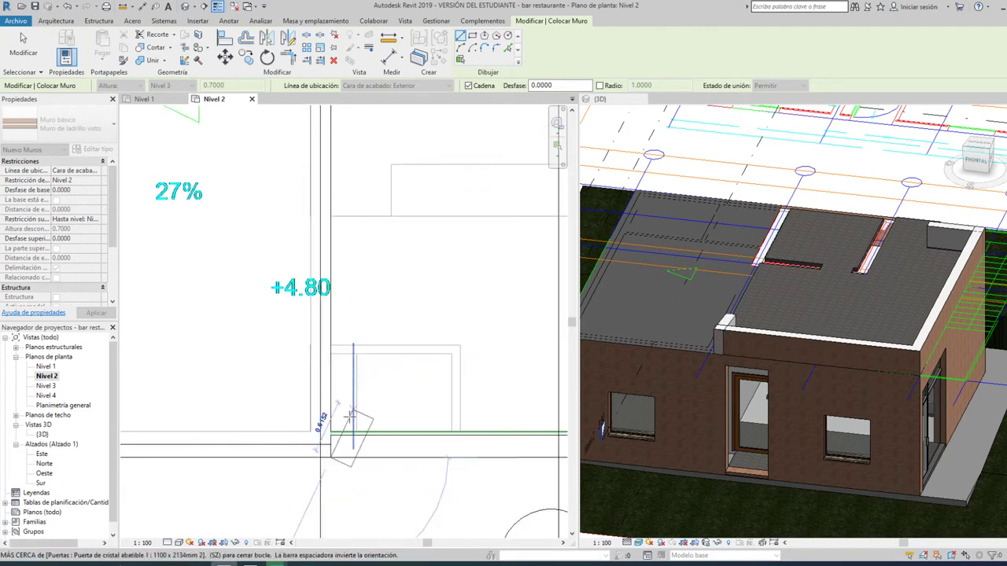
scroll(350, 417, down, 1)
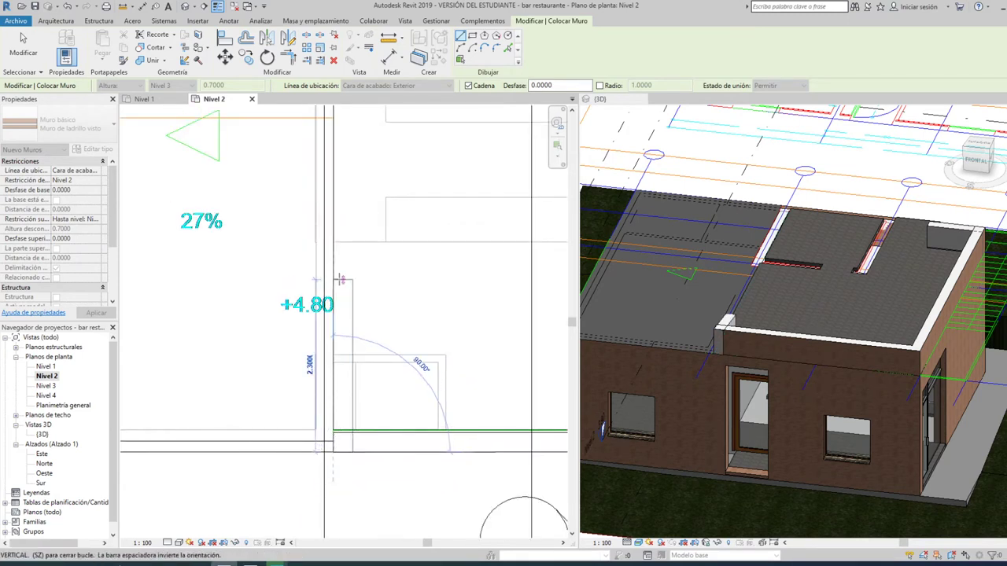
key(Escape)
Draw a vertical wall from the upper wall endpoint down to the lower line.
middle_drag(342, 270, 344, 387)
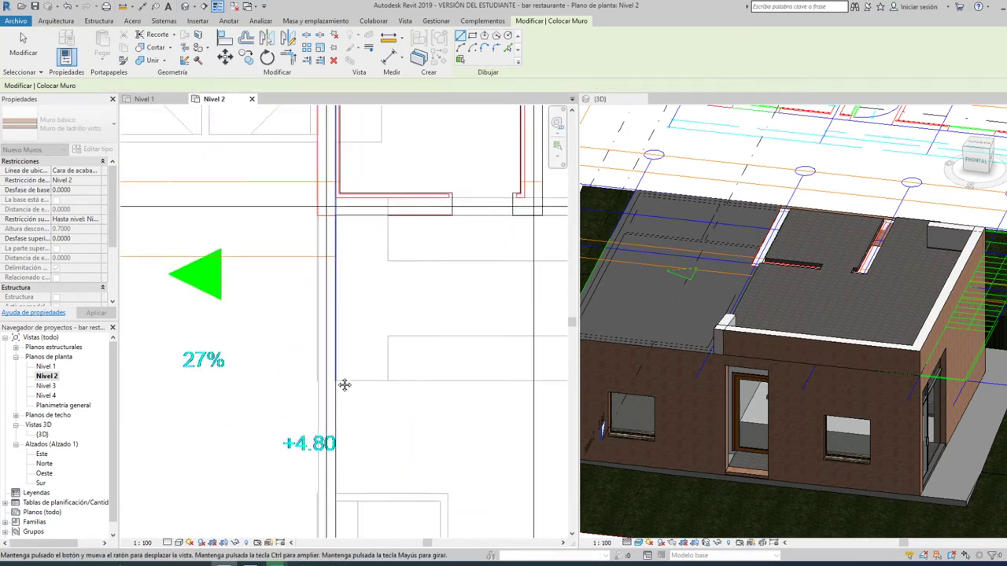
click(330, 225)
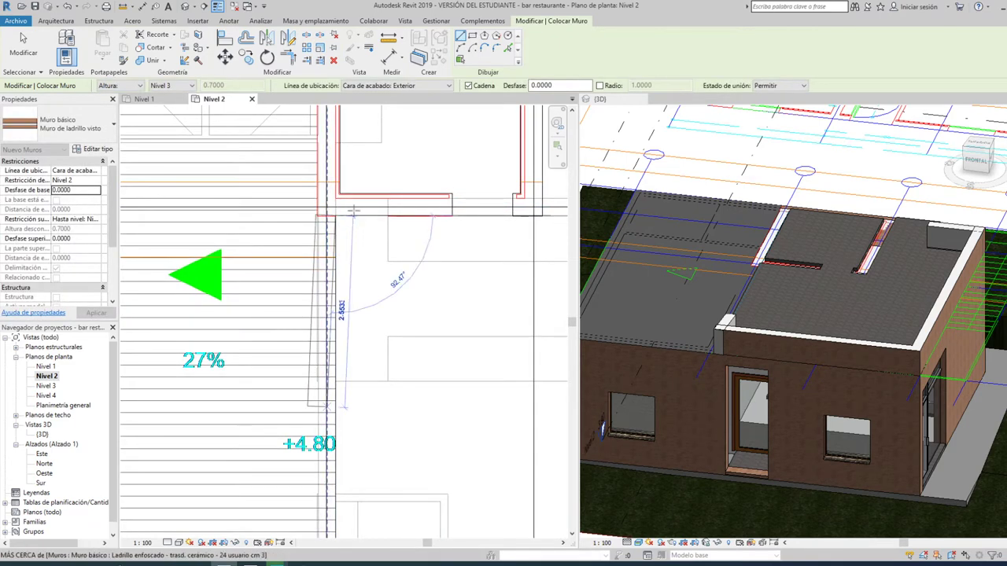
mouse_move(331, 426)
middle_down()
mouse_move(355, 206)
mouse_move(343, 171)
middle_up()
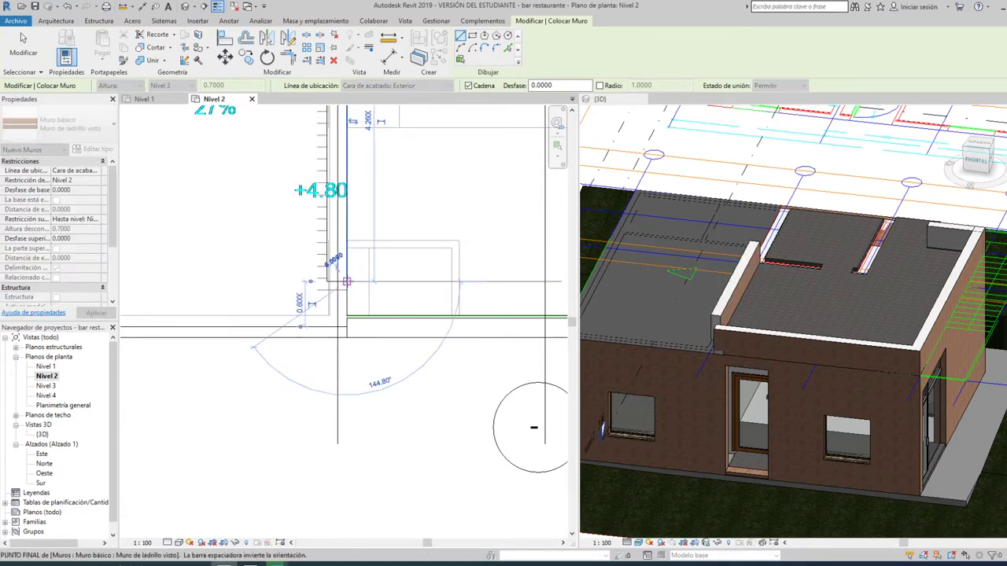
click(347, 281)
key(Escape)
key(Escape)
Extend the short vertical brick wall with Trim/Extend to Corner so it meets the horizontal wall.
click(292, 61)
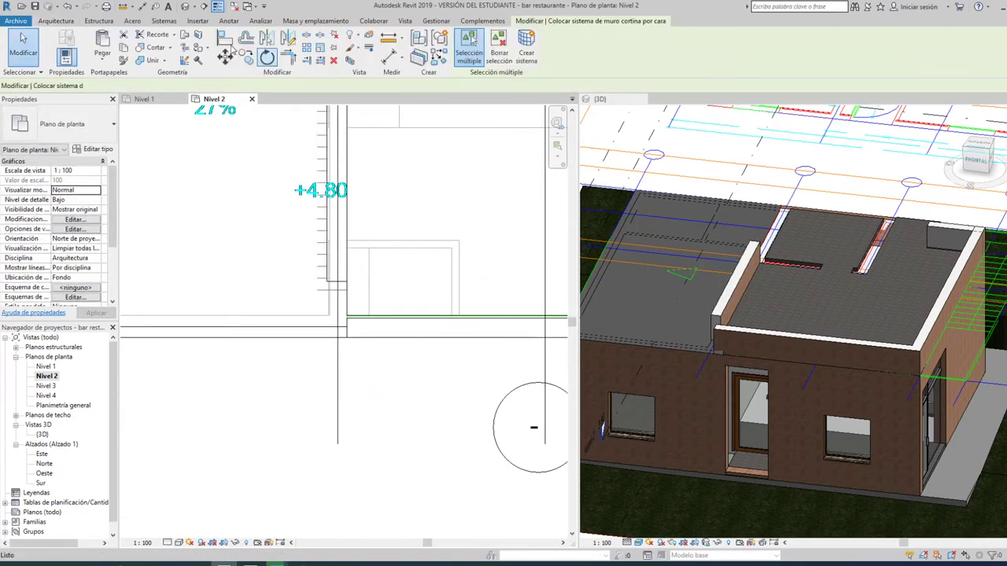
key(Escape)
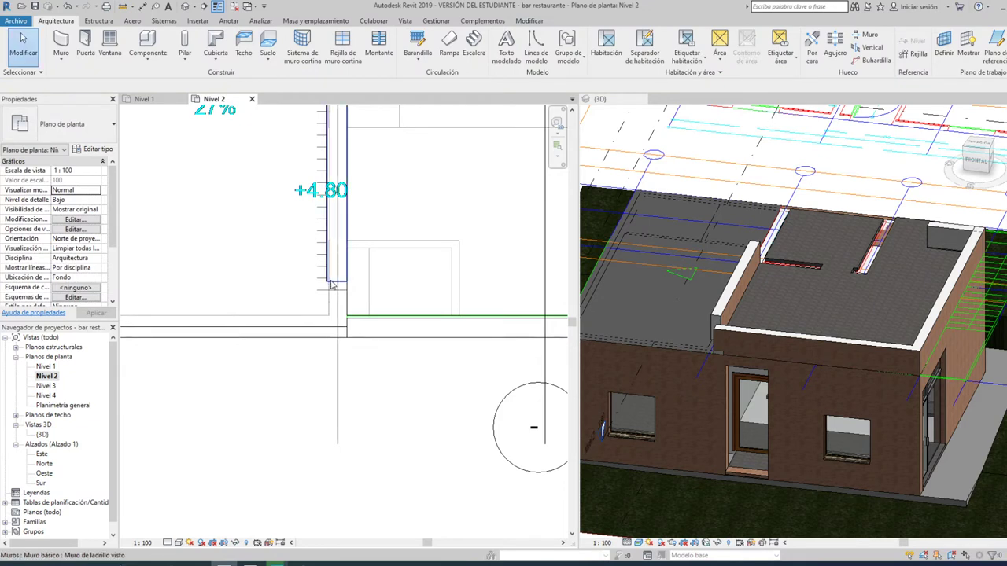
click(329, 220)
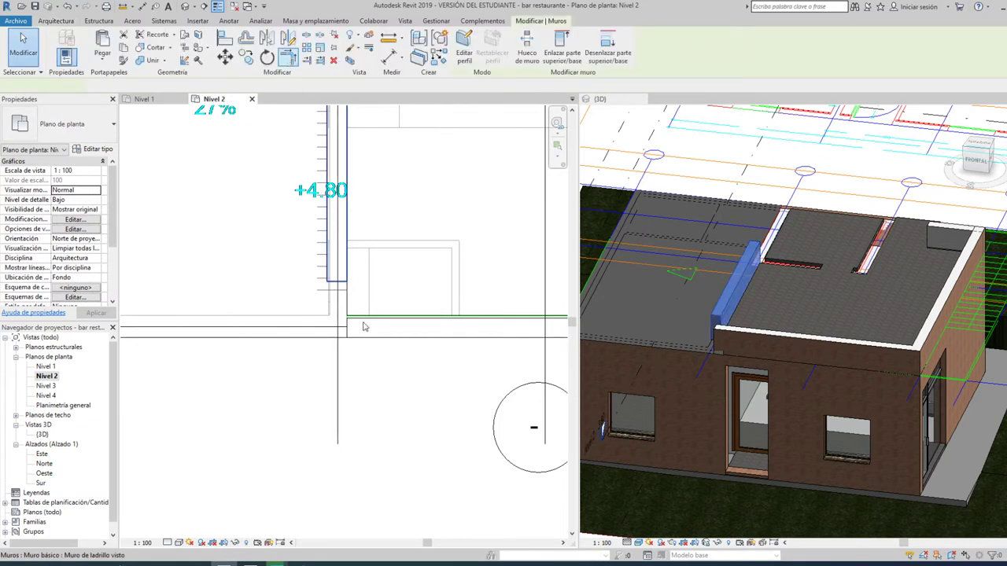
key(Escape)
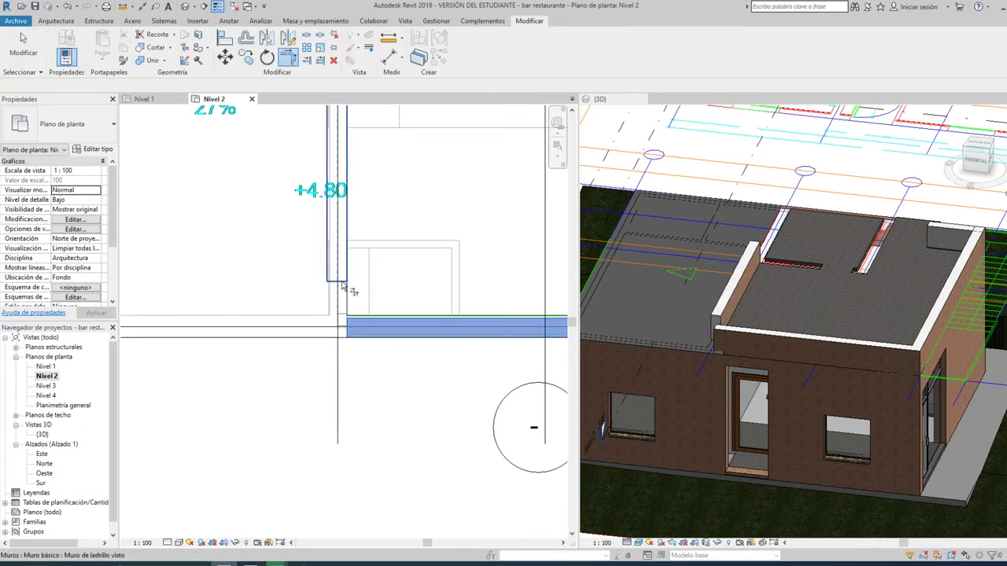
key(ctrl+z)
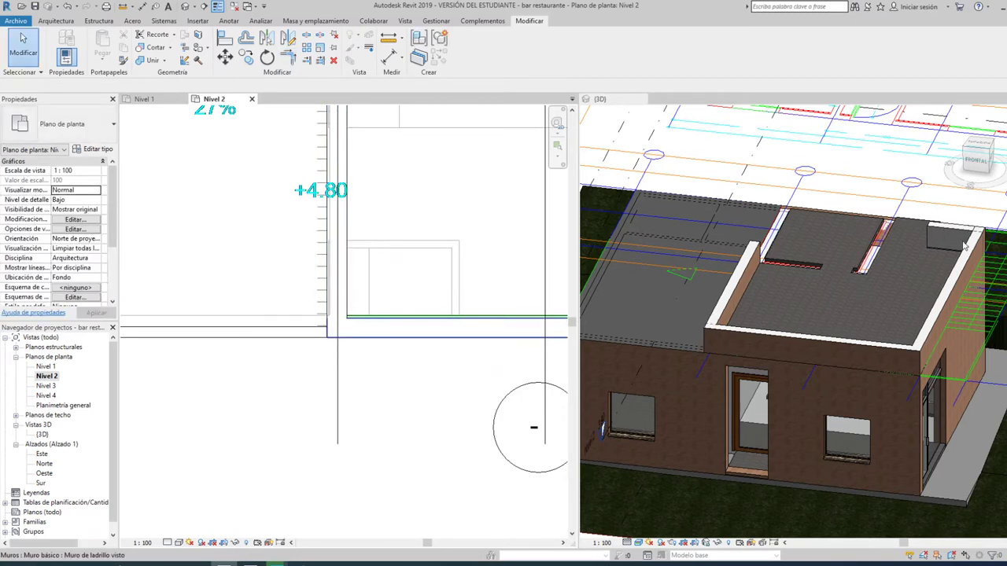
scroll(840, 315, down, 5)
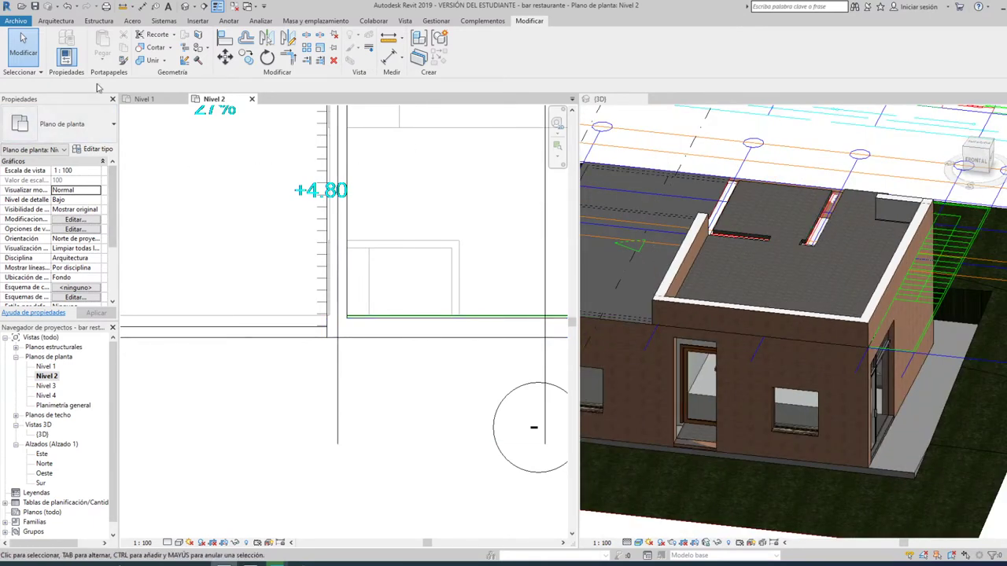
click(67, 23)
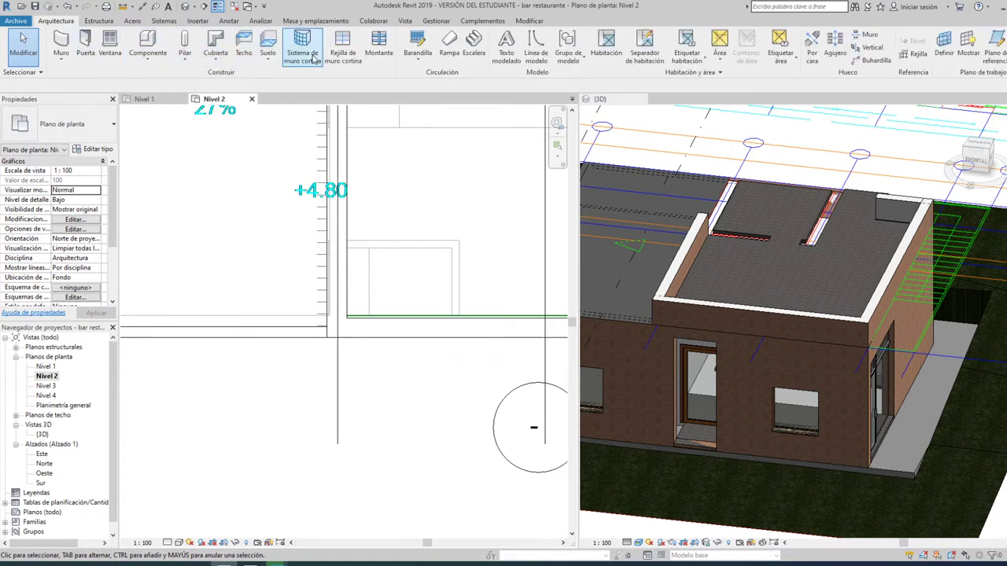
Start a new brick wall with its top constraint set to Up to level: Nivel 4.
click(61, 44)
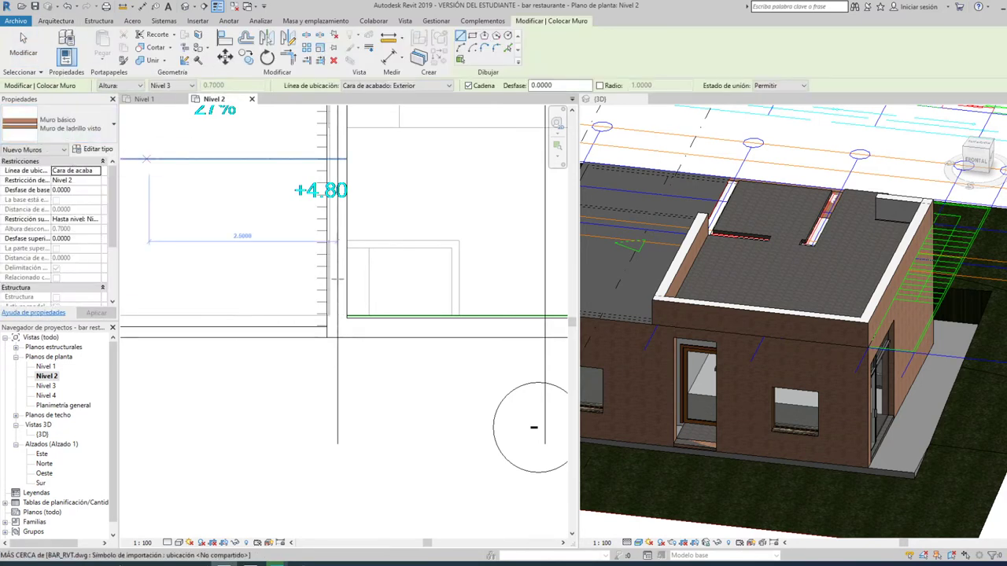
scroll(335, 221, down, 2)
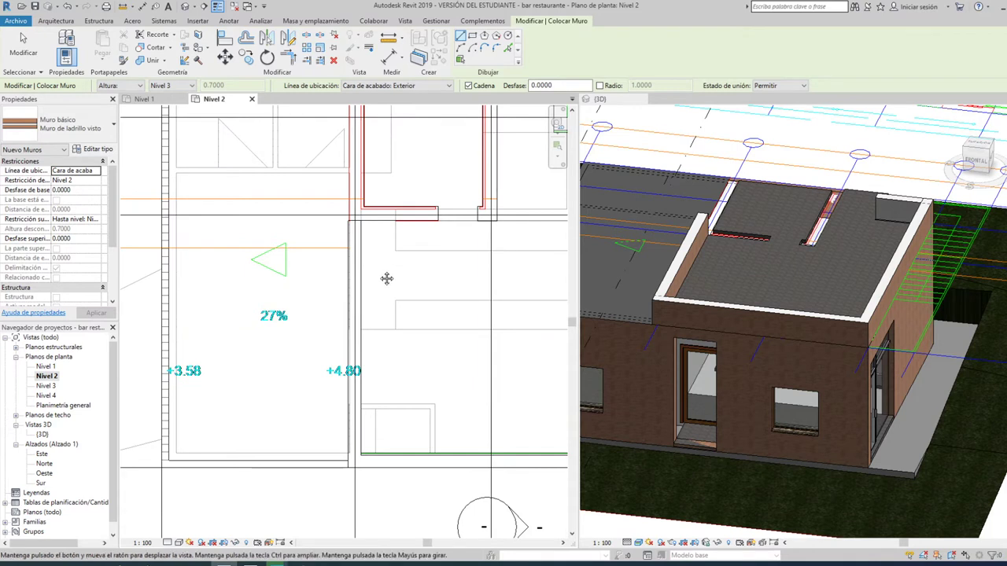
middle_drag(387, 276, 378, 350)
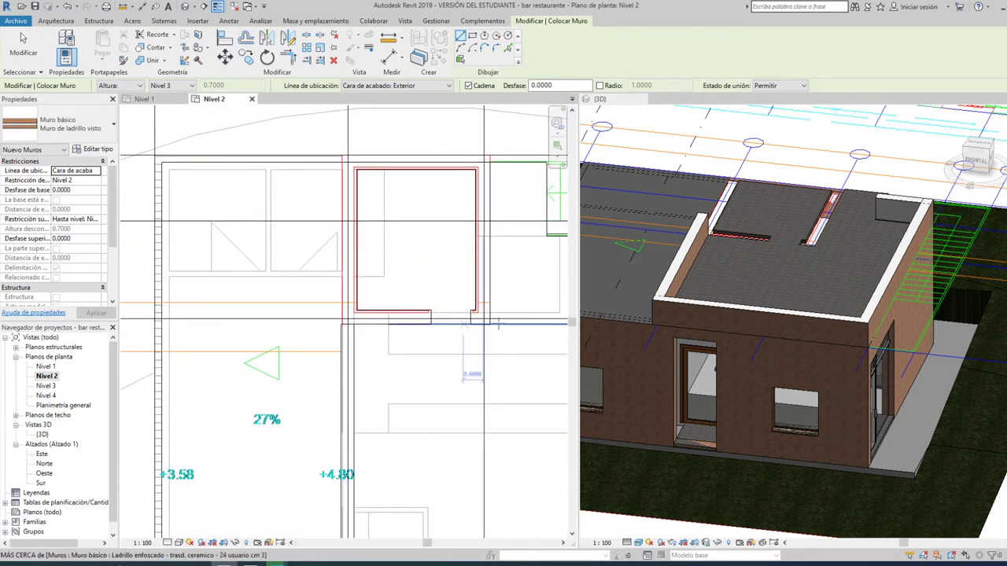
click(77, 221)
click(96, 220)
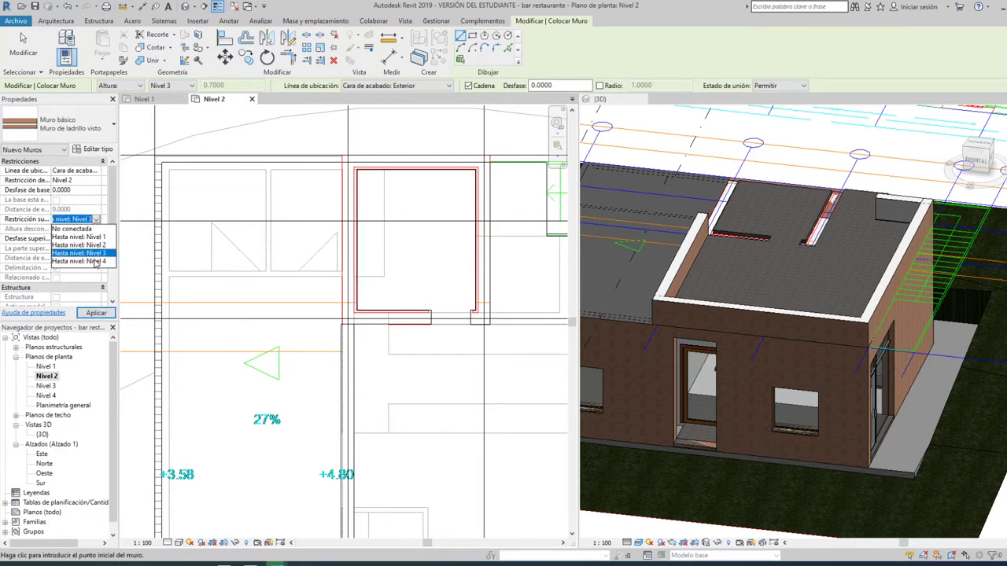
click(94, 261)
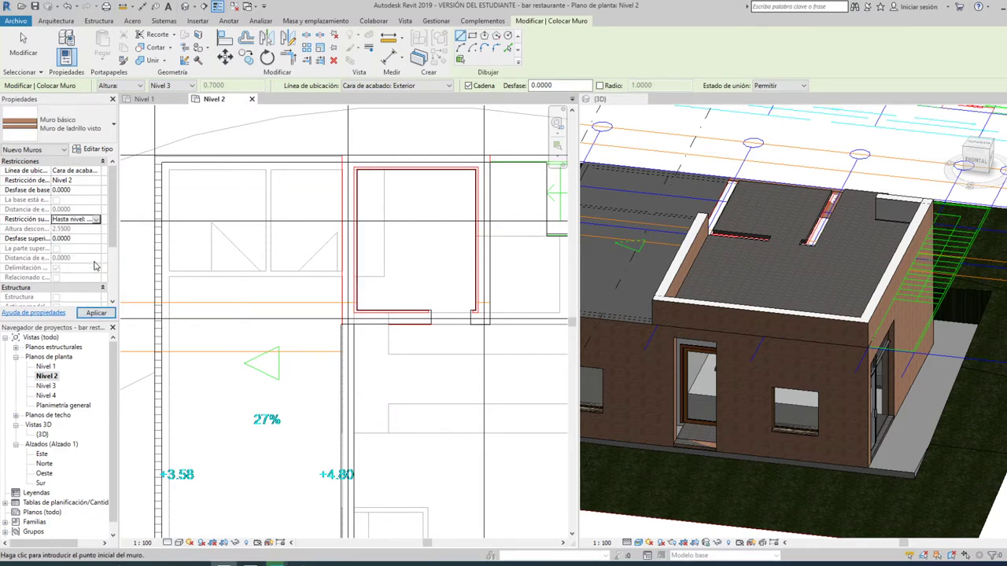
click(93, 314)
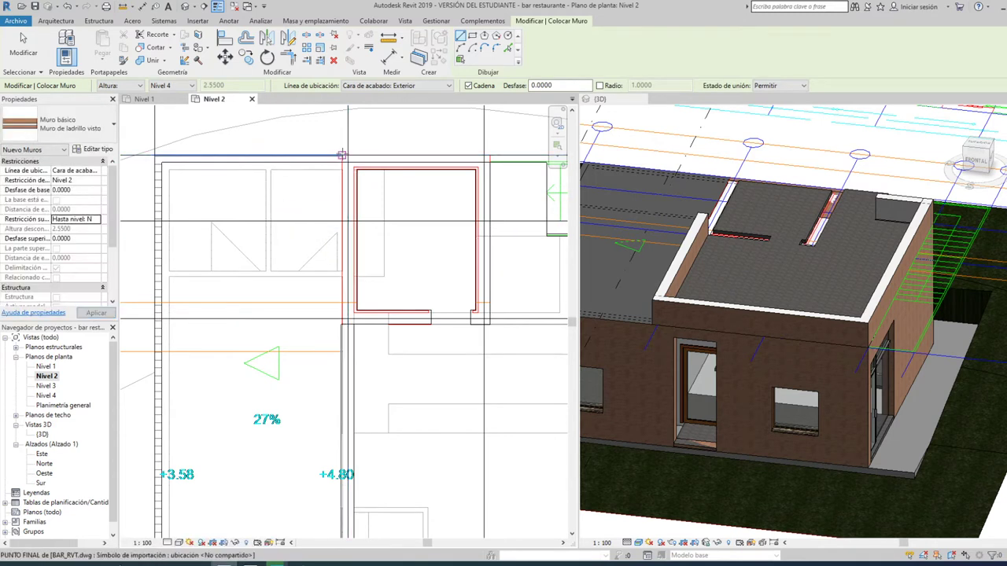
Draw a closed chain of four walls around the shaft opening.
click(342, 155)
click(489, 155)
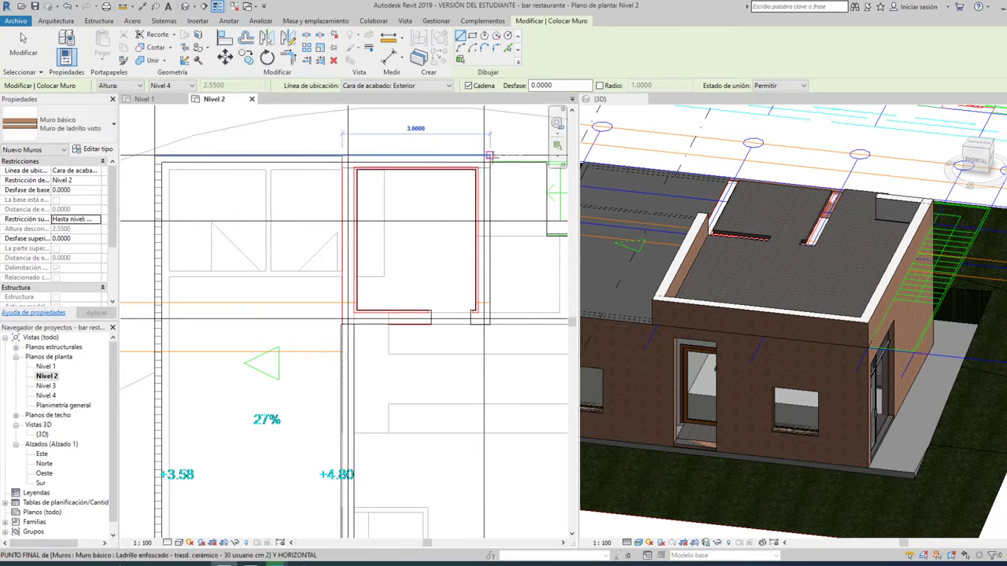
click(489, 323)
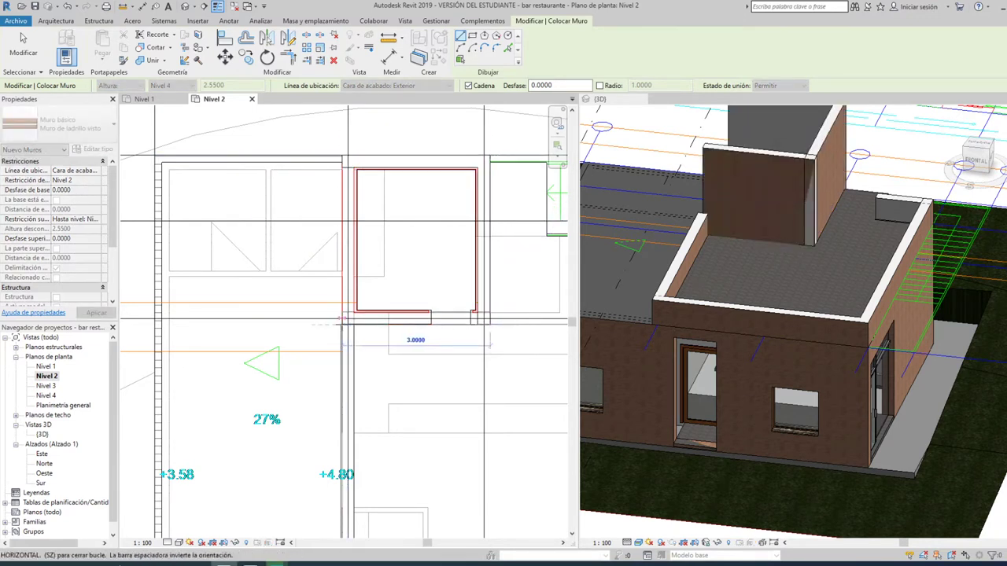
click(342, 321)
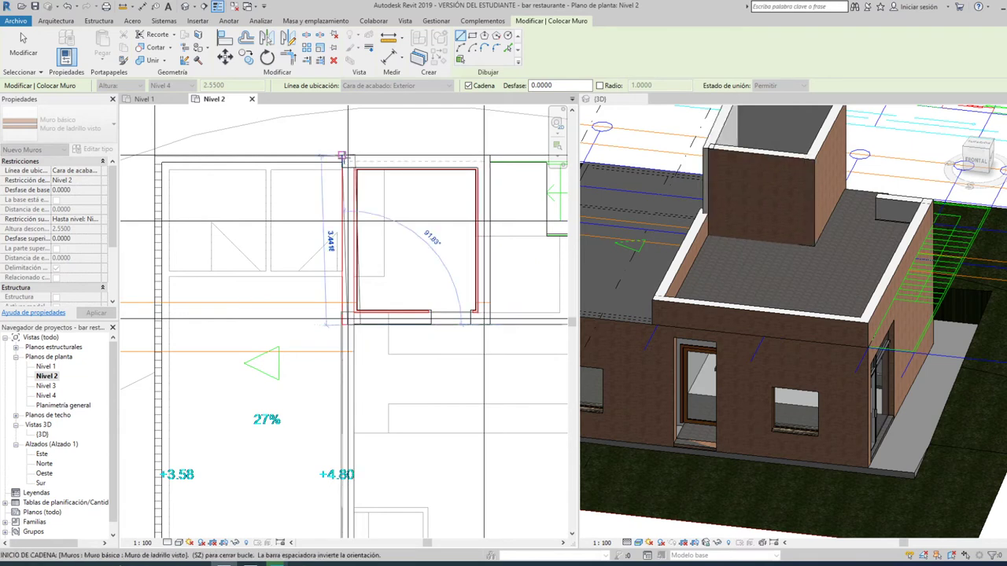
click(342, 156)
right_click(344, 159)
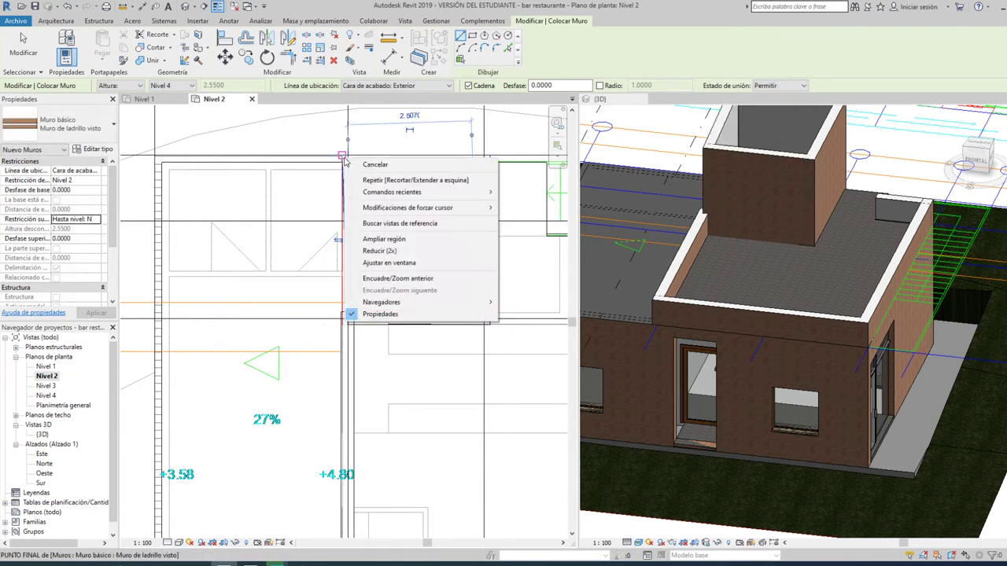
click(375, 164)
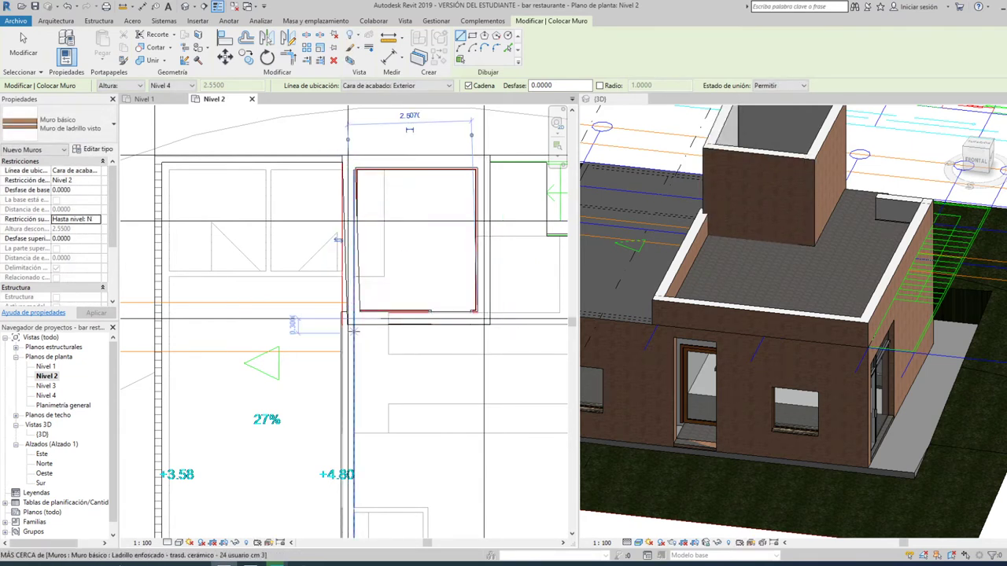
Exit wall drawing, check the shaft in 3D, and return to the Nivel 2 plan.
scroll(353, 331, up, 3)
scroll(354, 330, down, 2)
scroll(352, 332, down, 1)
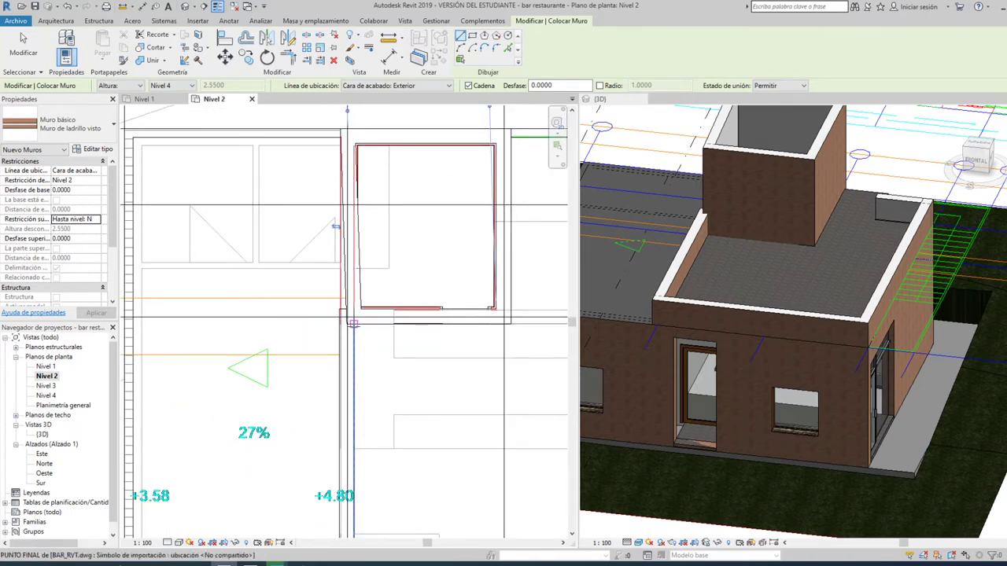
key(Escape)
scroll(357, 329, down, 1)
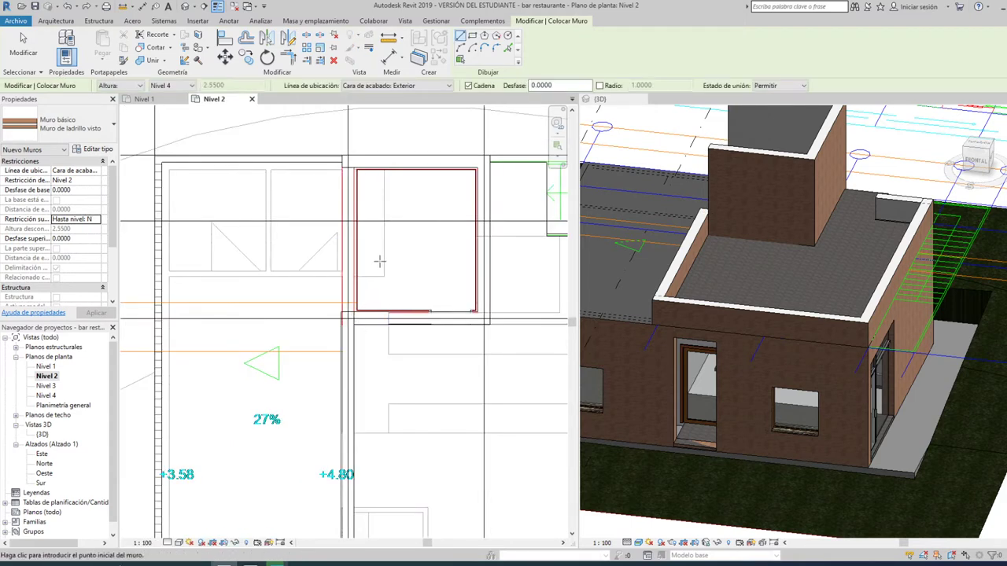
key(Escape)
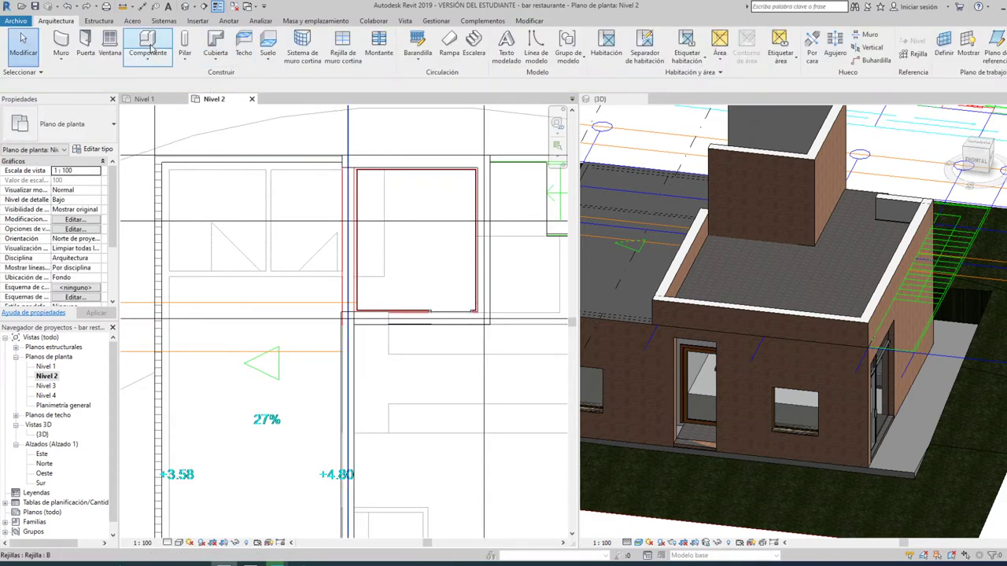
click(687, 238)
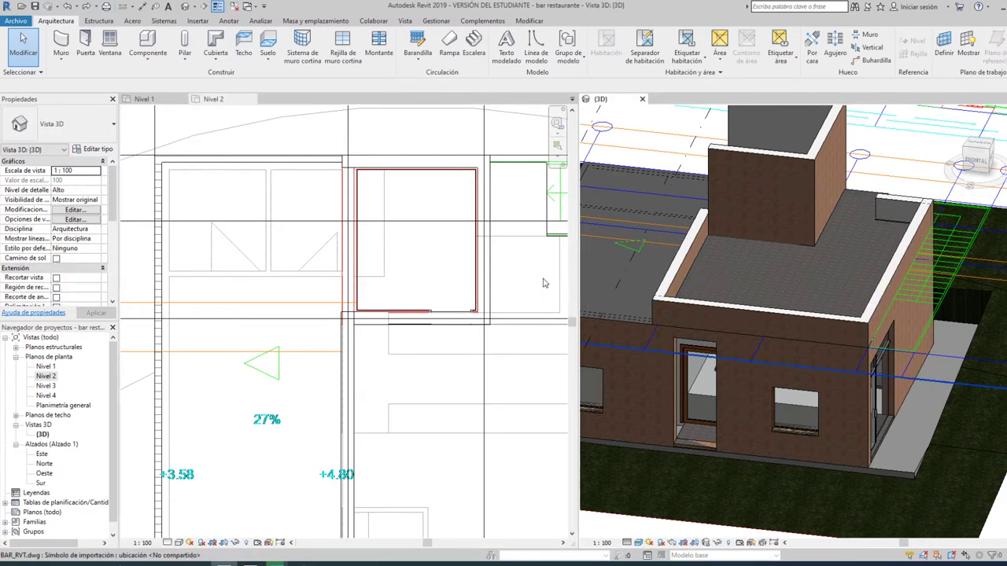
click(395, 126)
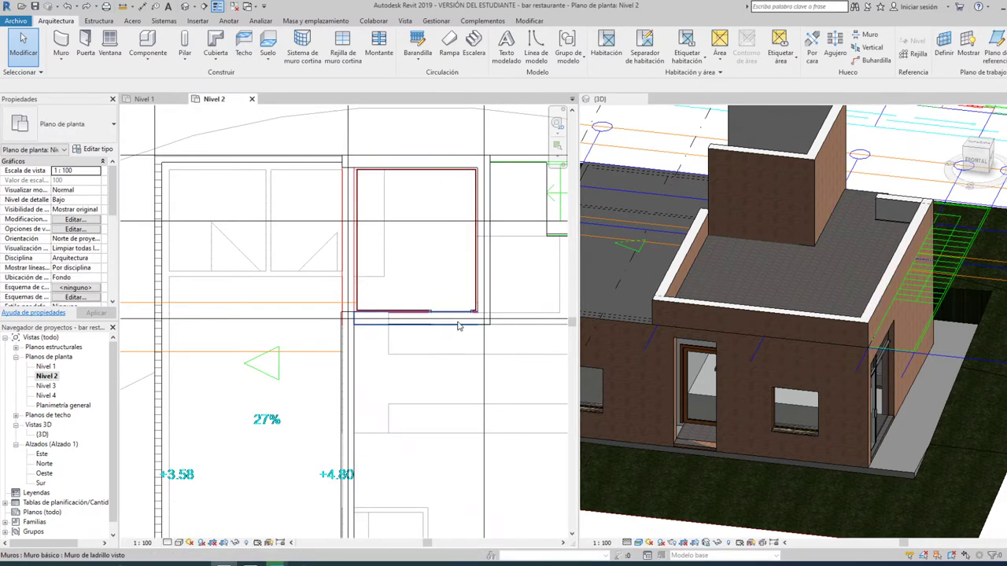
scroll(346, 319, up, 3)
Draw a short vertical wall on the shaft's left side, positioned by its interior finish face.
scroll(362, 323, down, 1)
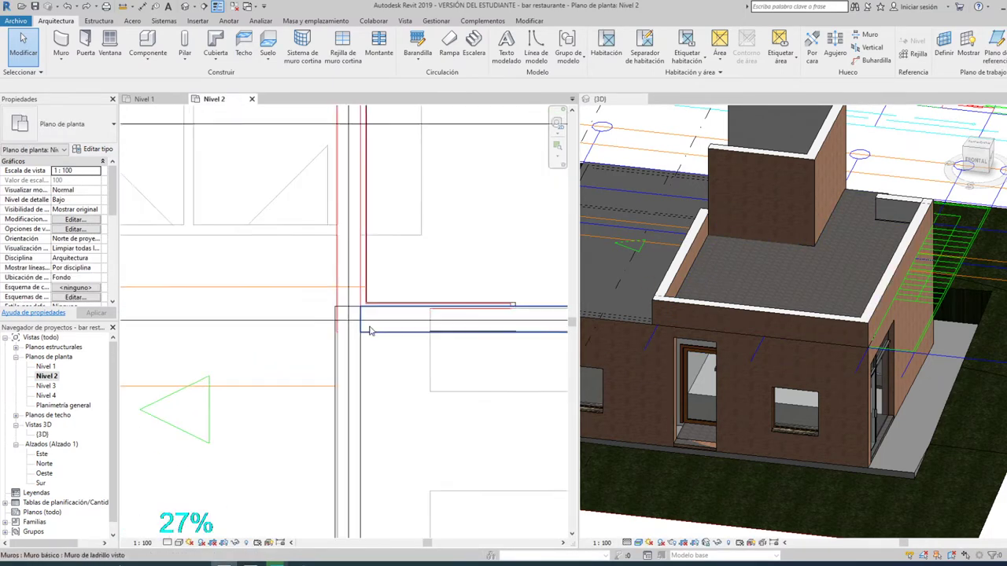
scroll(369, 327, down, 1)
scroll(370, 327, down, 1)
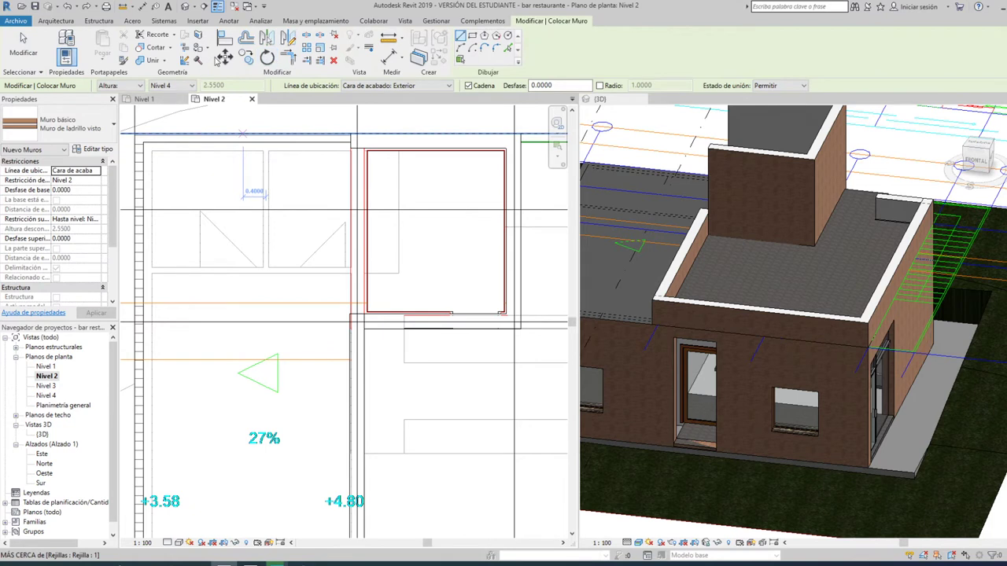
click(448, 85)
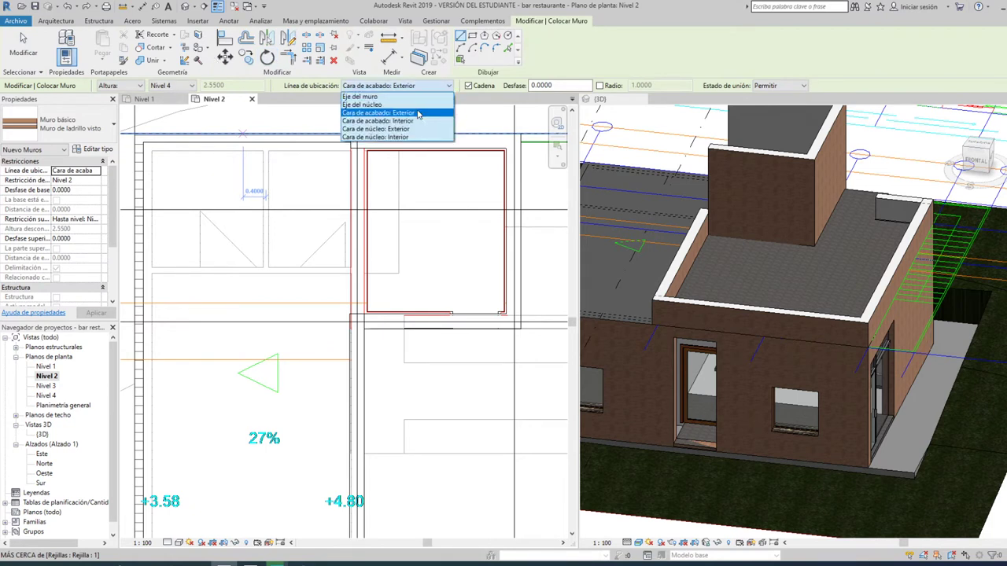
click(416, 120)
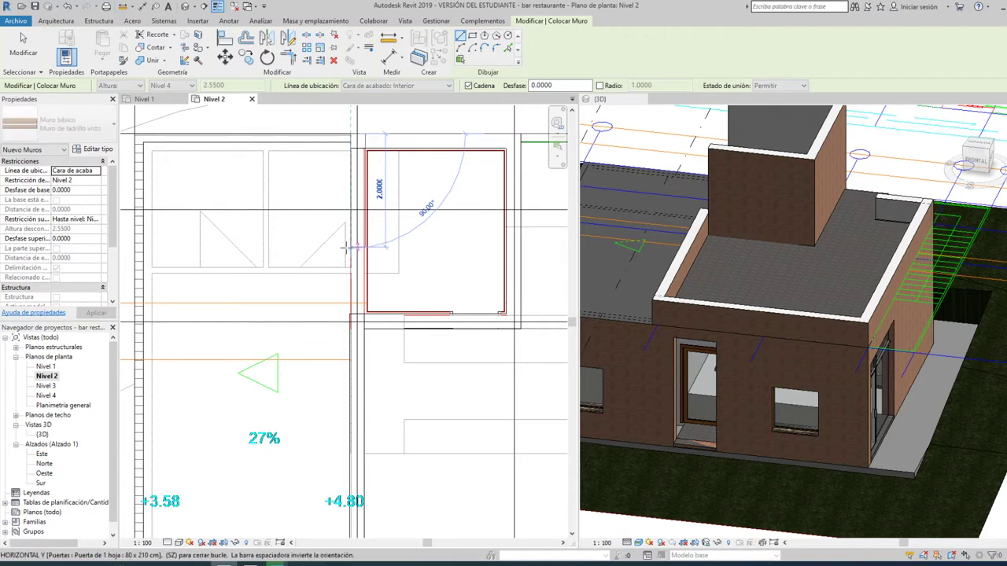
click(336, 280)
click(357, 247)
key(Escape)
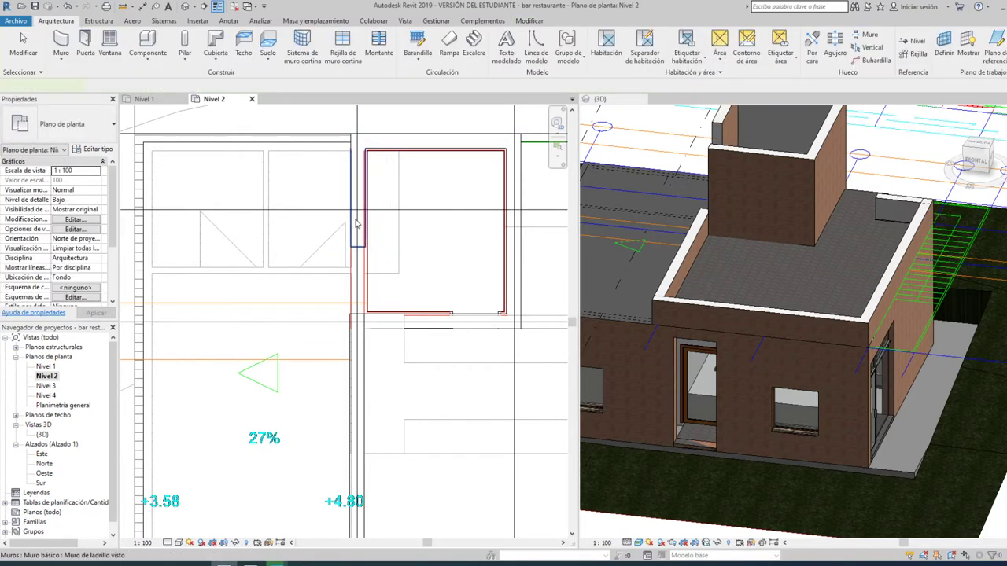
Join the new vertical wall to the bottom wall with Trim/Extend to Corner.
click(288, 57)
click(354, 291)
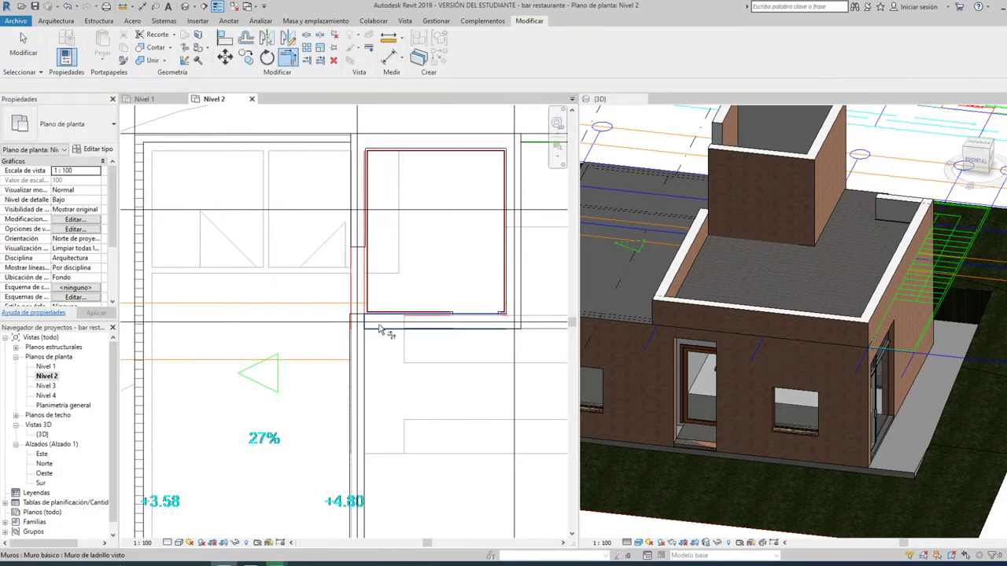
click(380, 329)
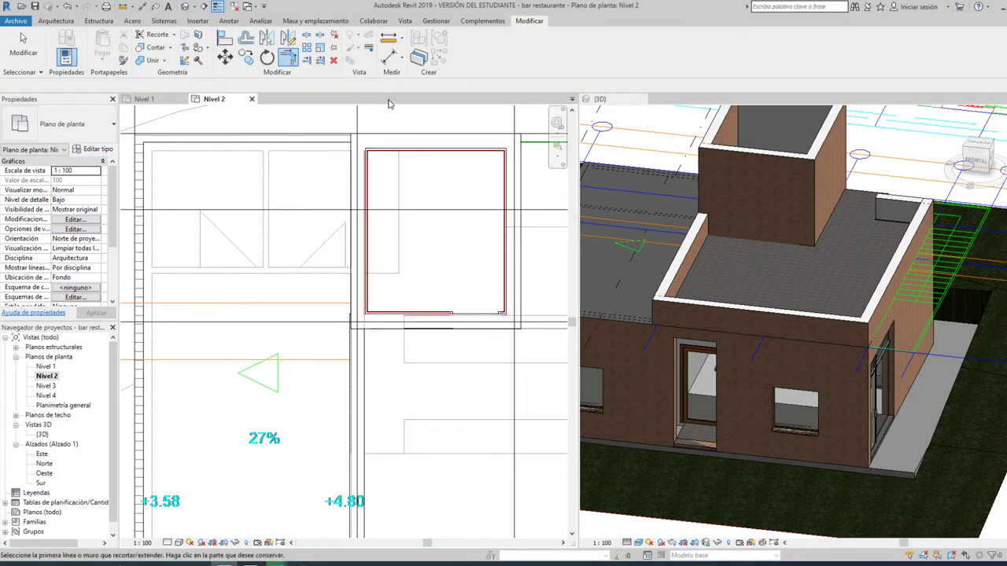
key(Escape)
Orbit and zoom the 3D view to inspect the brick shaft rising above the roof.
shift+middle_drag(746, 267, 743, 220)
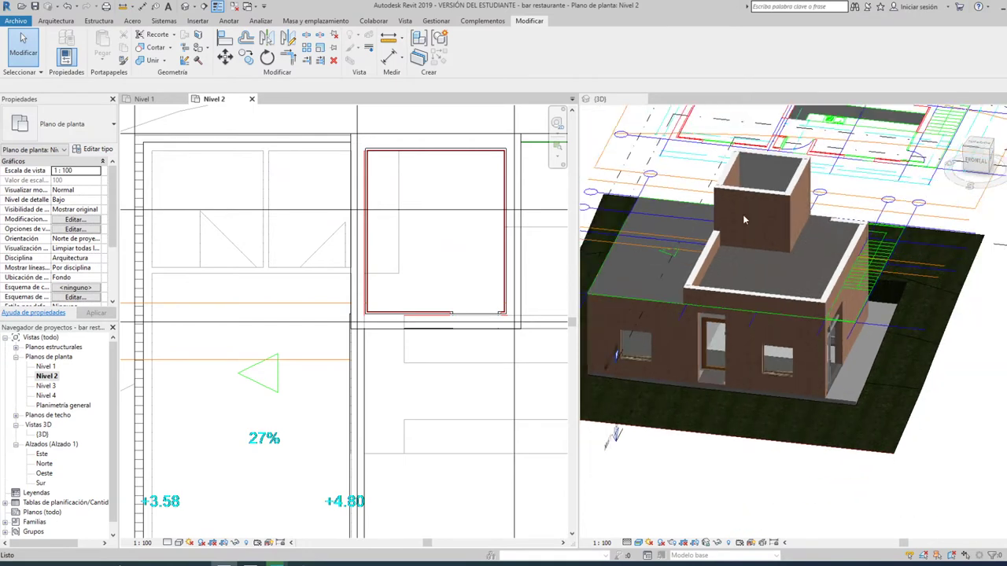
scroll(744, 221, up, 2)
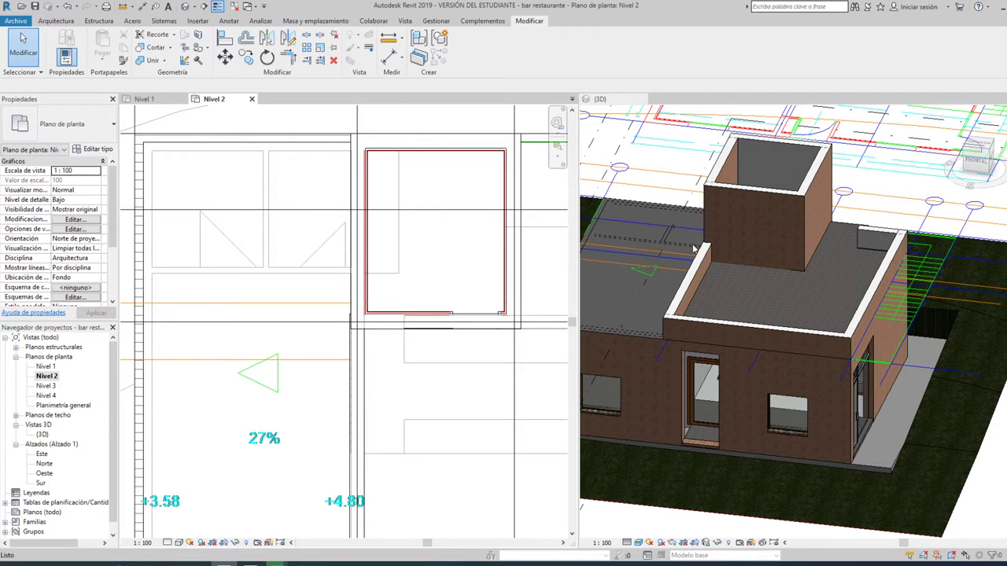
scroll(722, 253, down, 2)
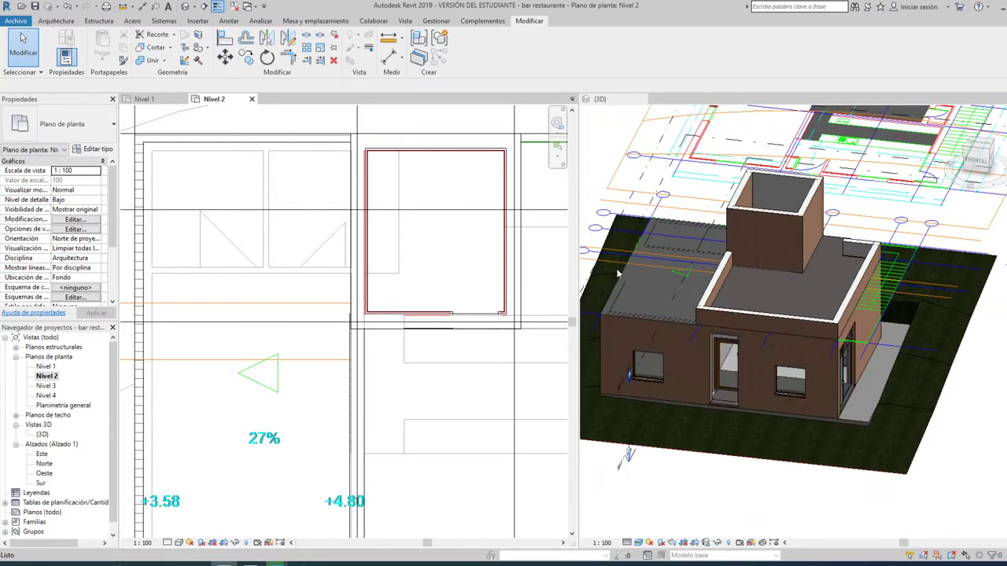
scroll(495, 227, down, 1)
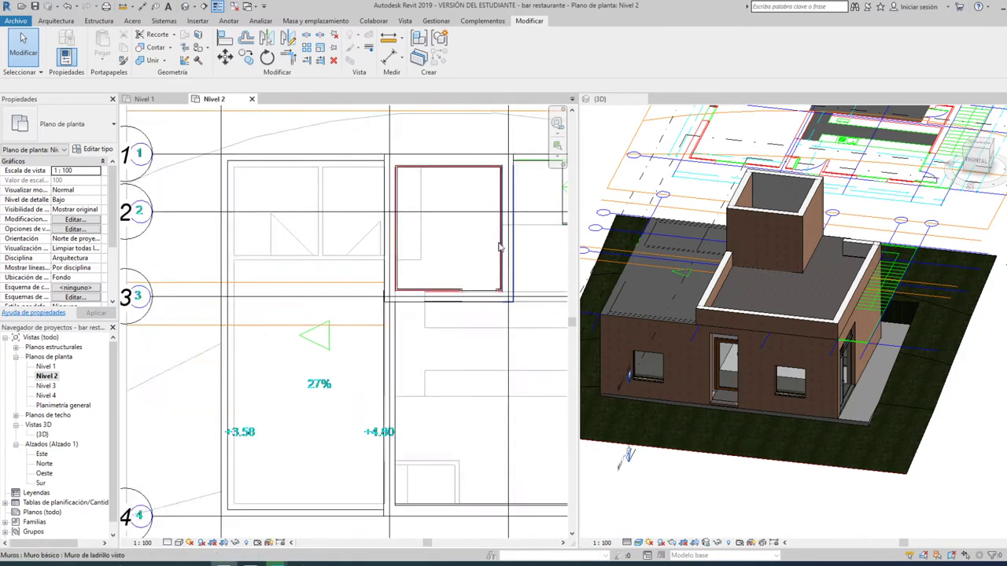
scroll(472, 228, down, 2)
scroll(404, 228, up, 2)
key(Tab)
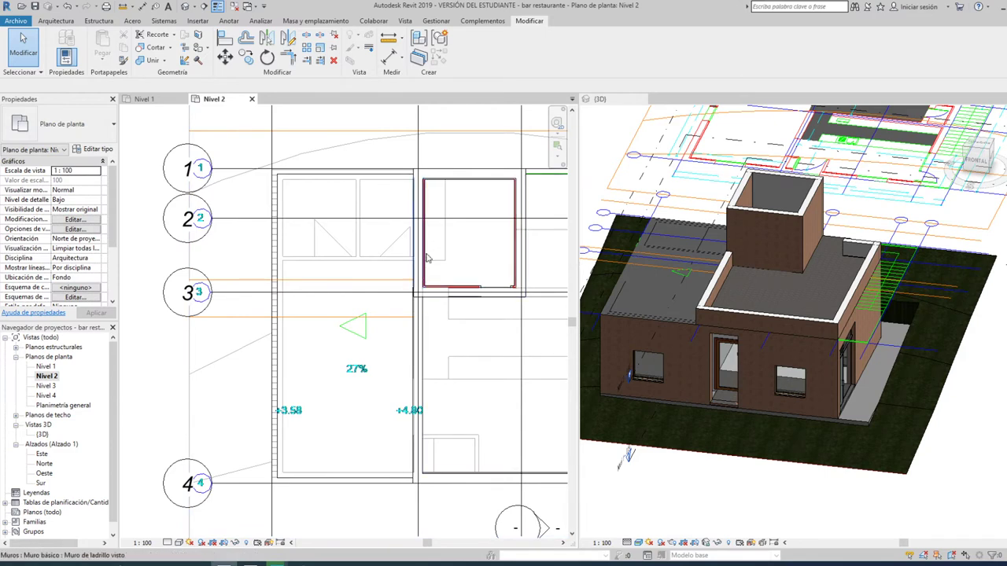
click(61, 22)
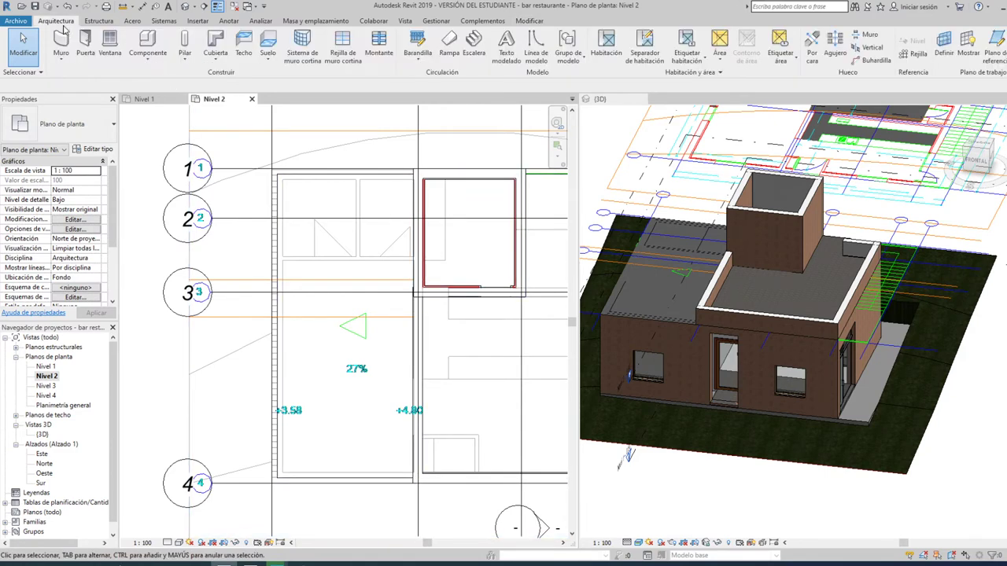
Create a Roof by Footprint on Nivel 2 with a rectangular boundary around the left wing.
click(222, 61)
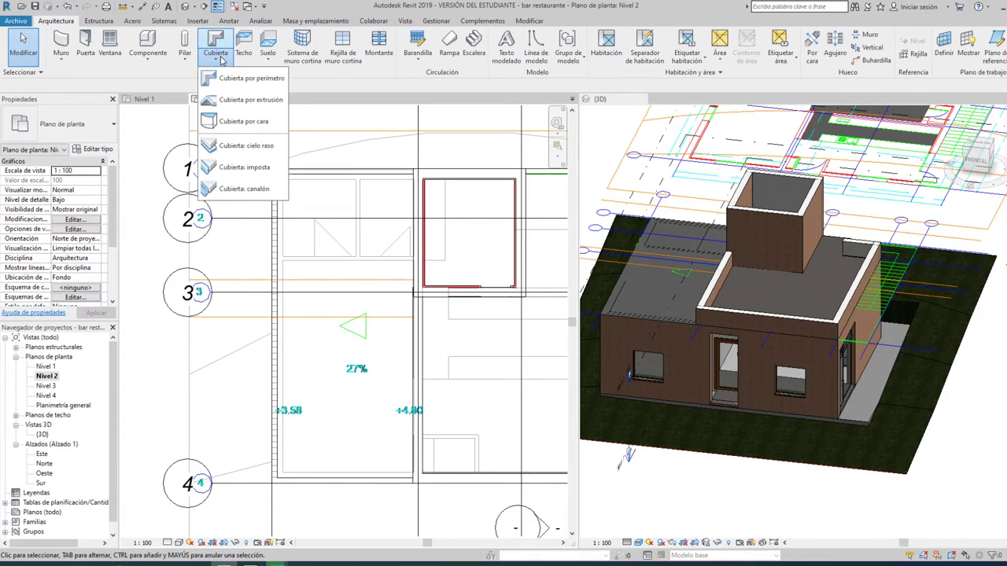
click(255, 82)
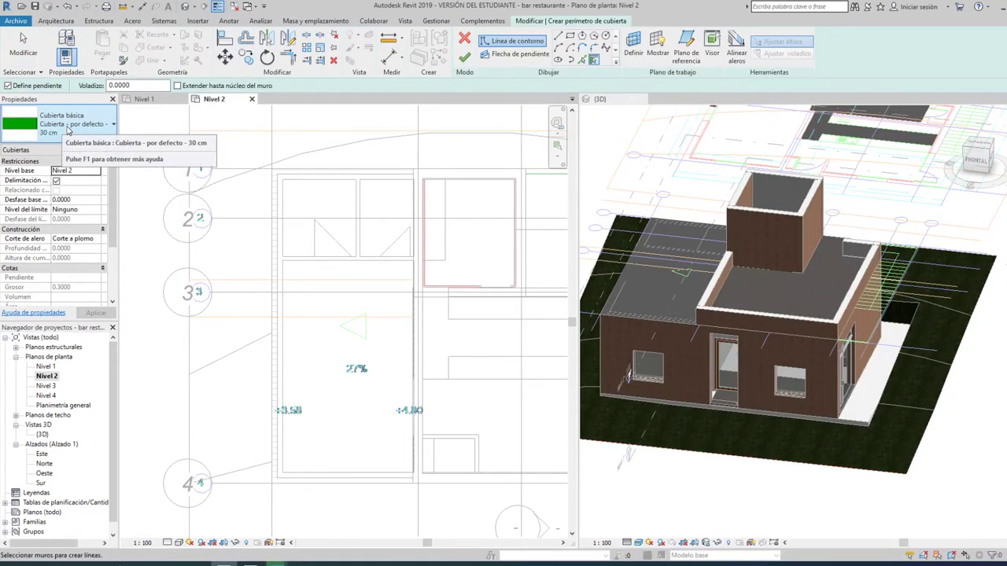
click(570, 36)
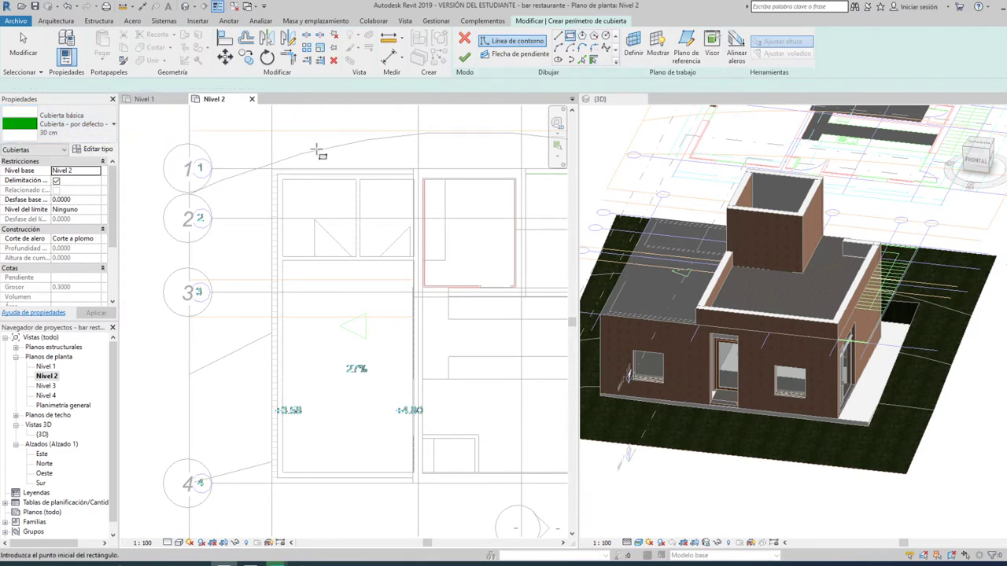
click(272, 169)
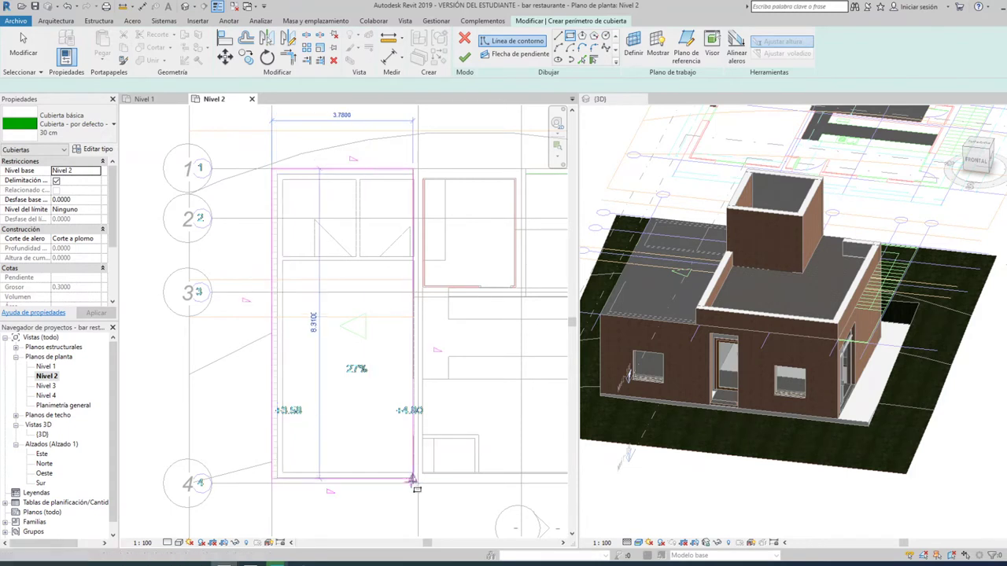
click(413, 482)
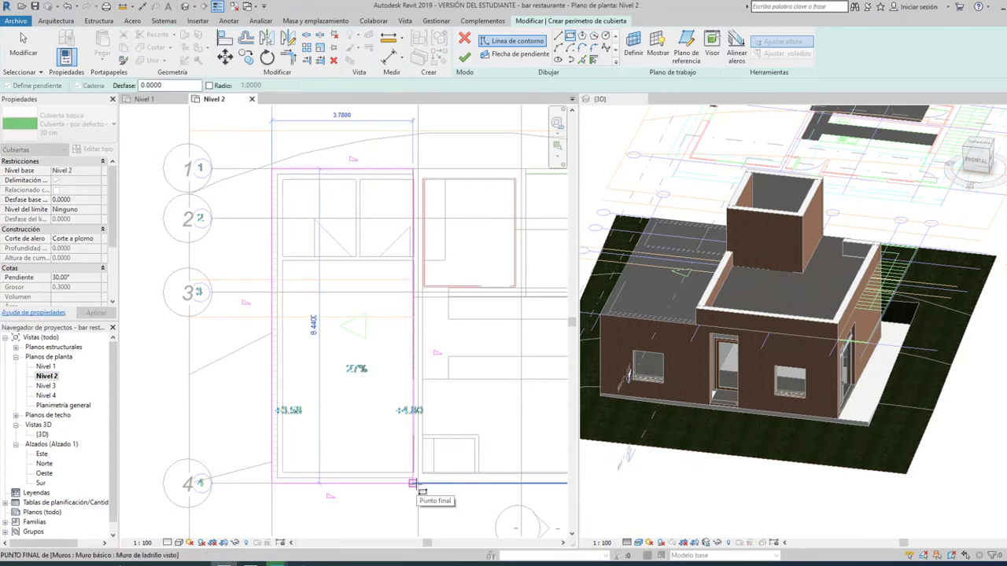
click(413, 483)
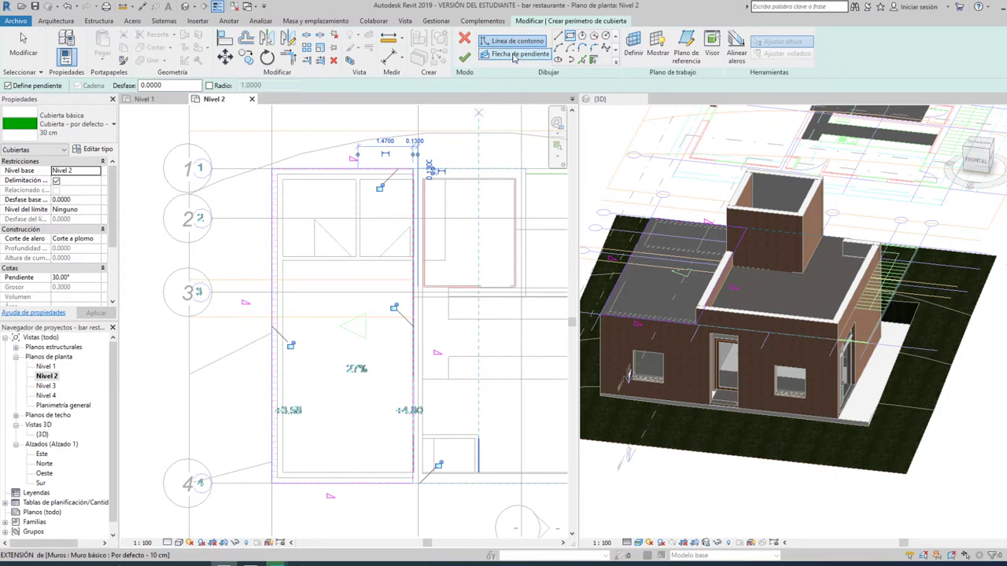
click(466, 58)
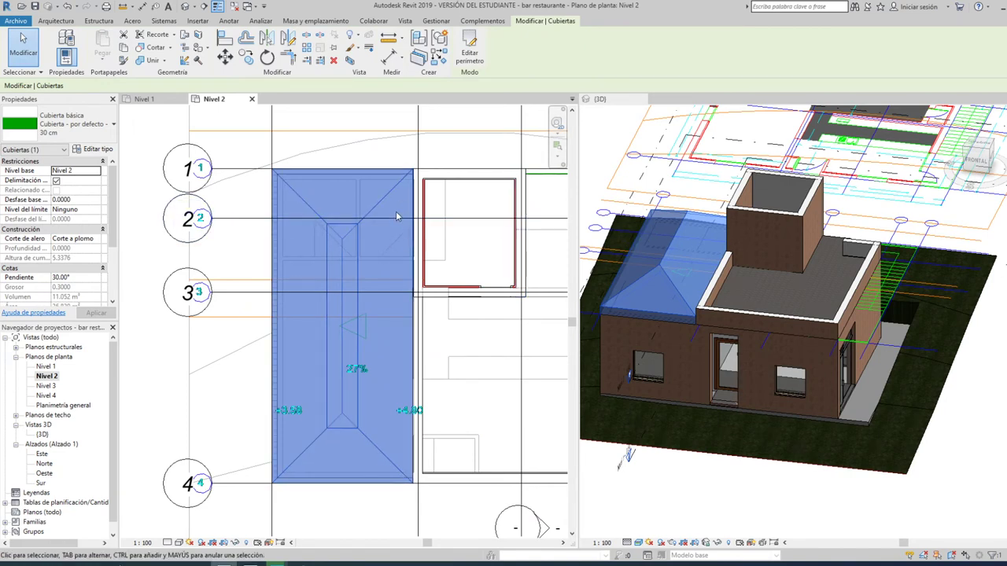
Switch the 3D view's visual style to Consistent Colors (Colores coherentes).
key(Escape)
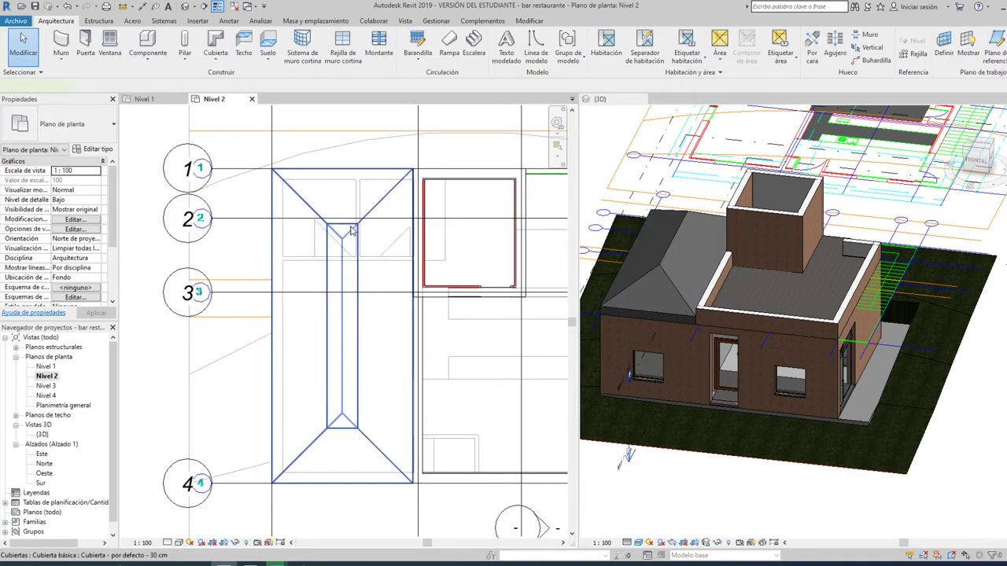
click(352, 230)
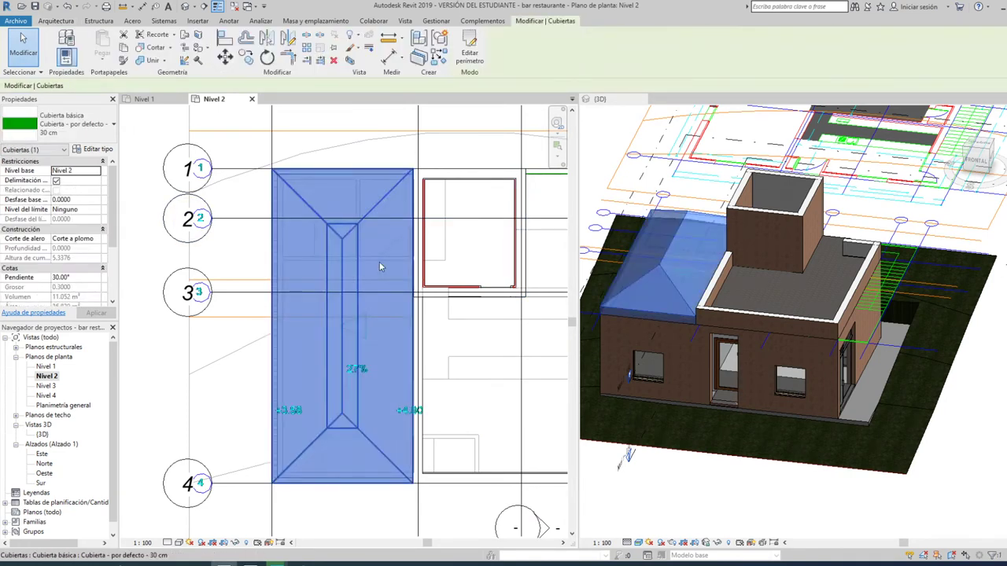
click(638, 544)
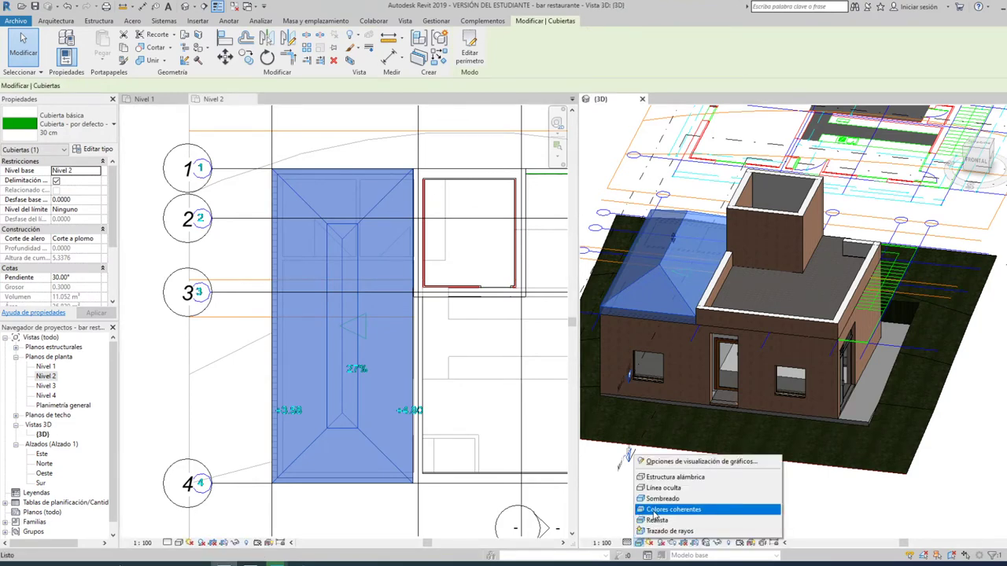
click(653, 510)
key(Escape)
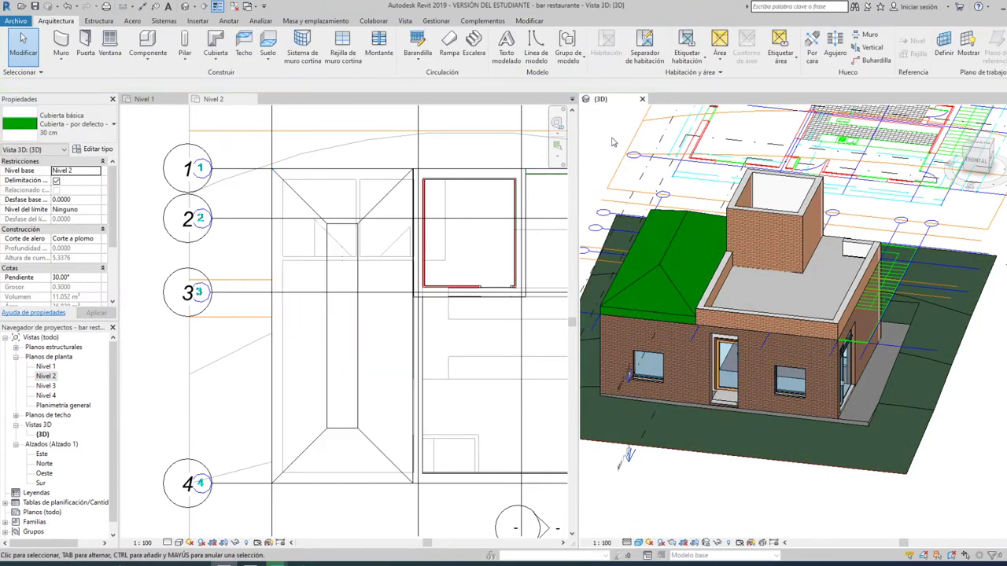
click(655, 268)
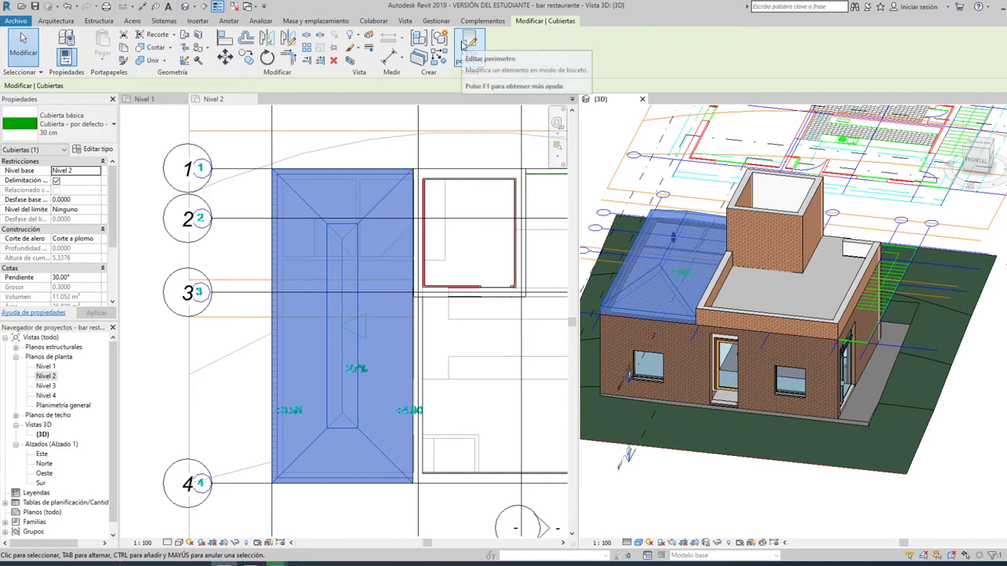
Edit the roof footprint and turn off Defines Slope on the top and right edges.
click(469, 48)
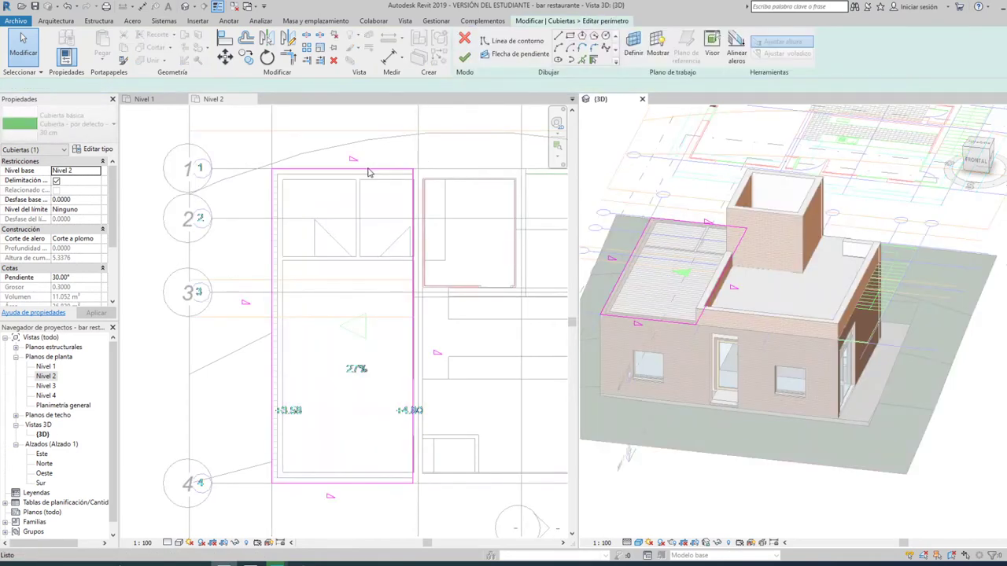
click(359, 172)
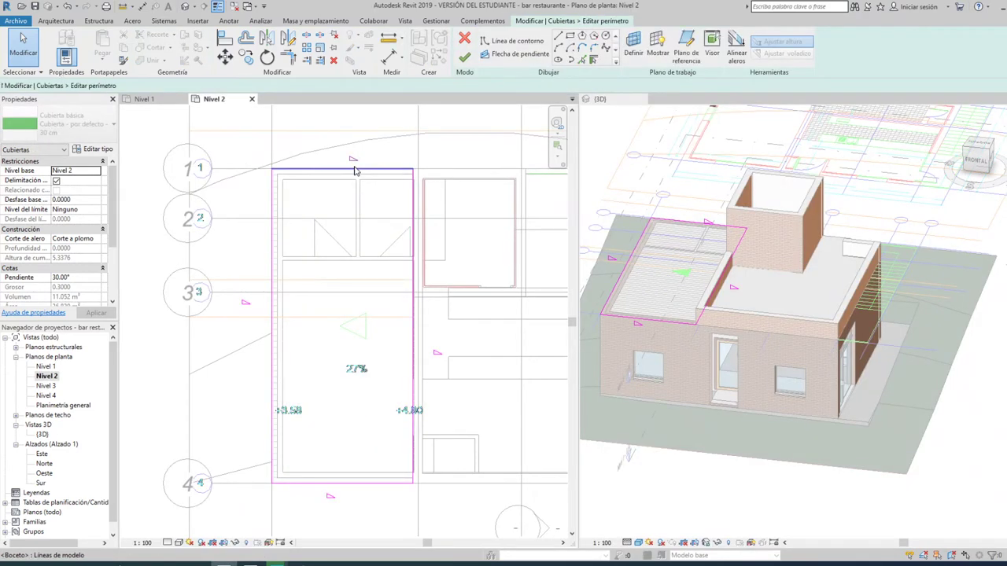
click(351, 171)
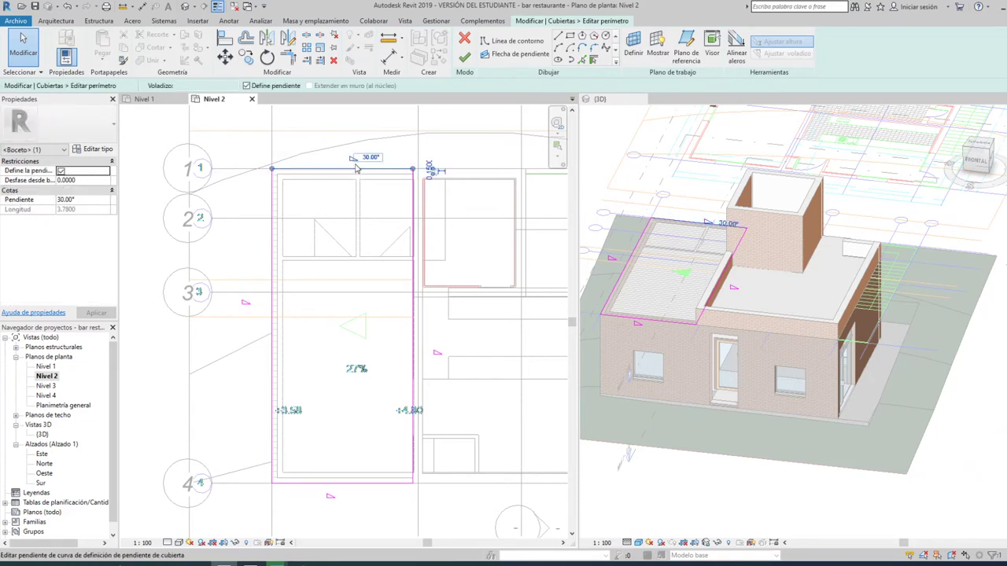
click(253, 87)
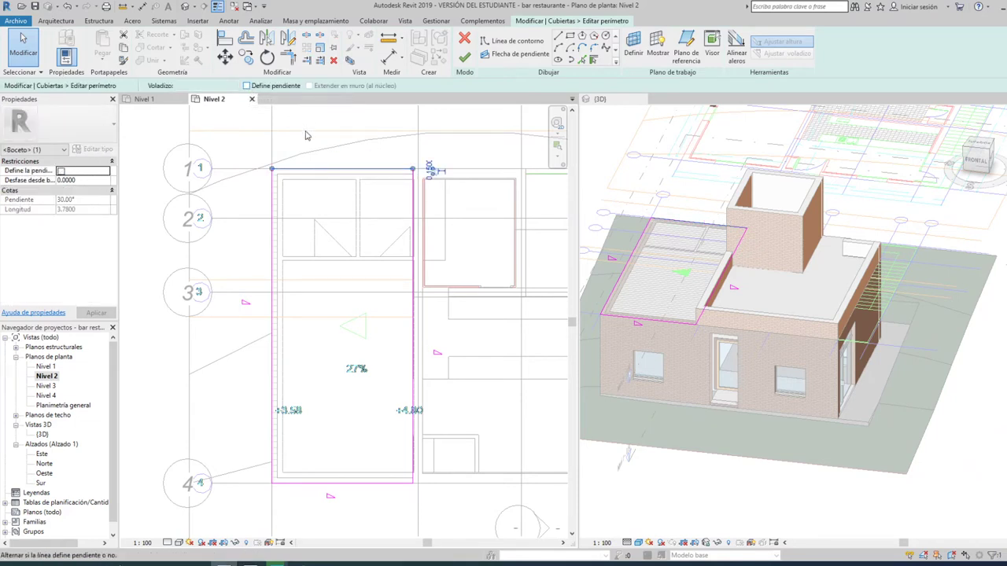
click(413, 235)
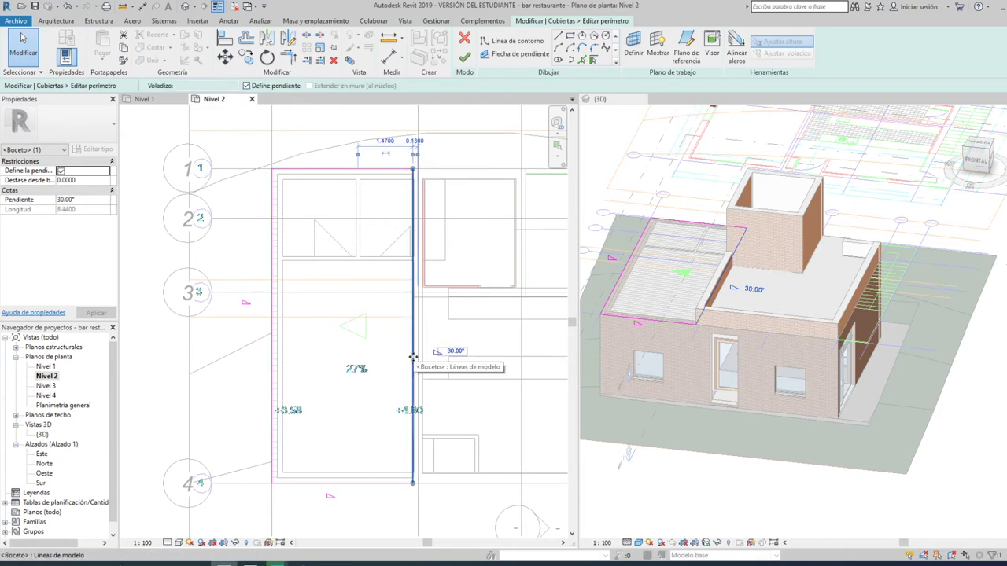
click(255, 87)
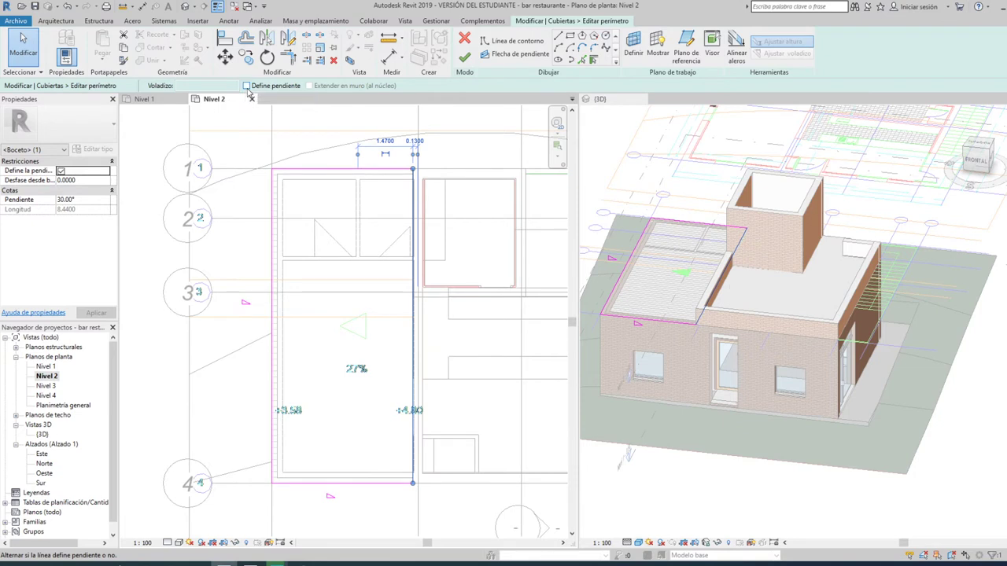
Turn off Defines Slope on the bottom edge, give the left edge a 15° slope, and finish.
click(352, 493)
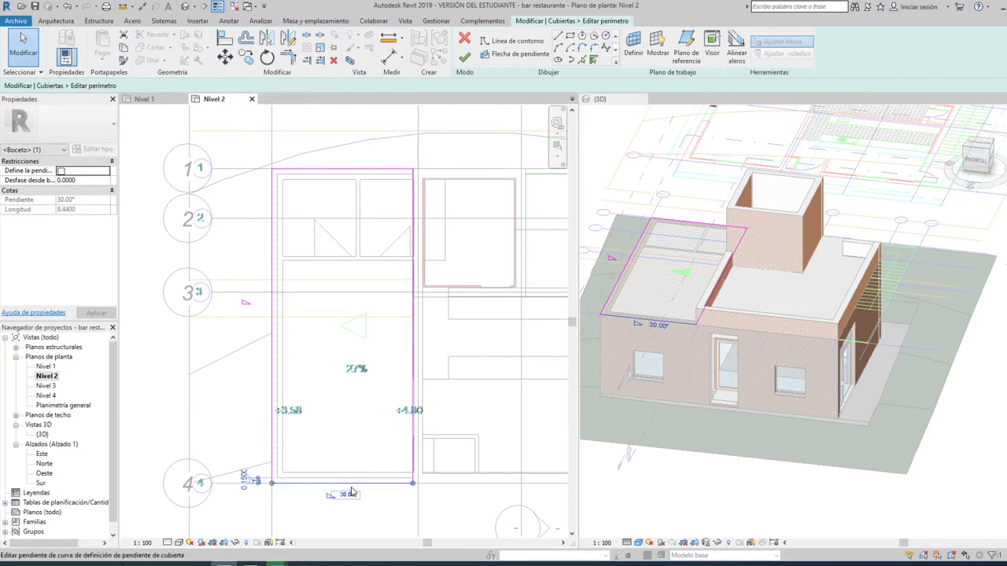
click(354, 482)
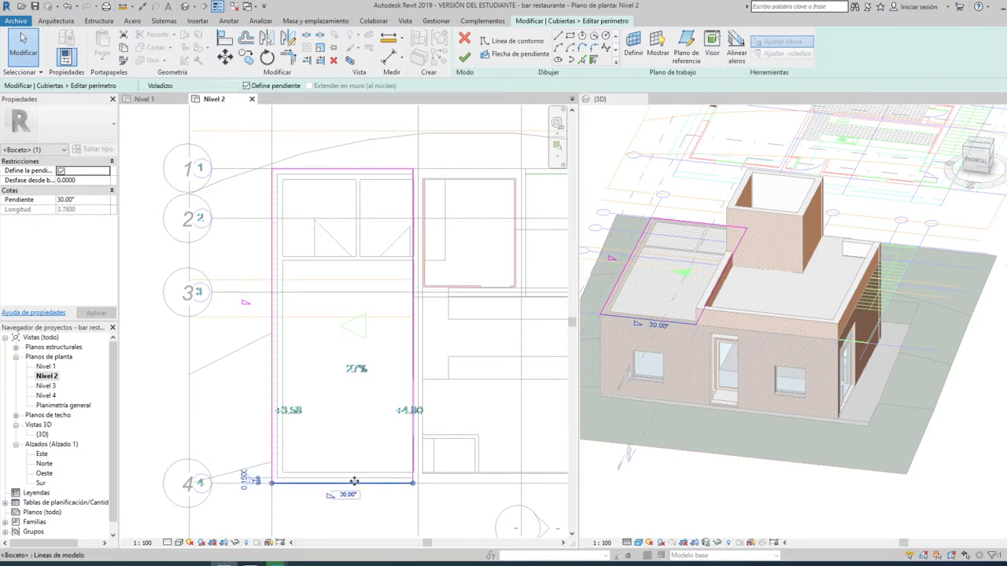
click(249, 86)
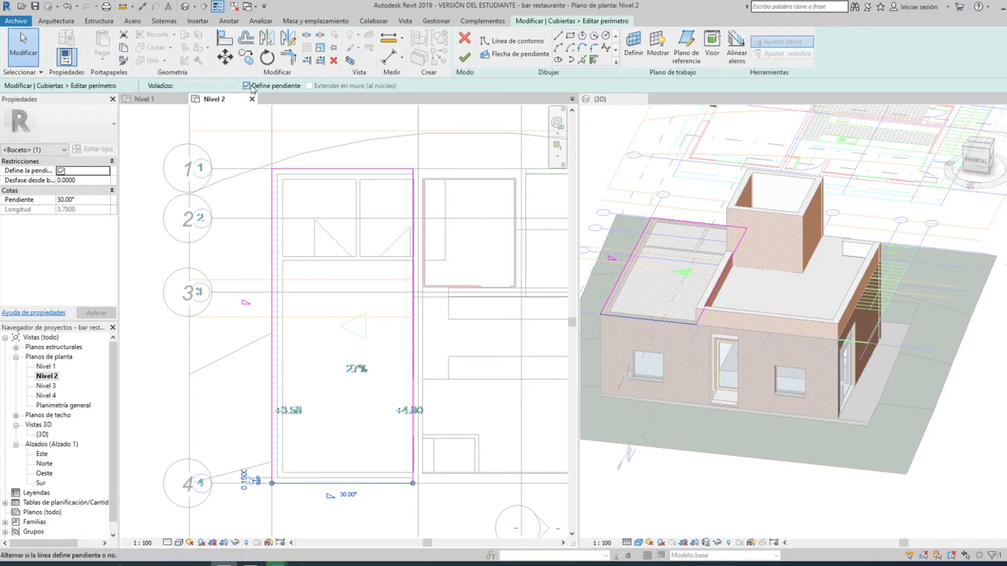
click(271, 310)
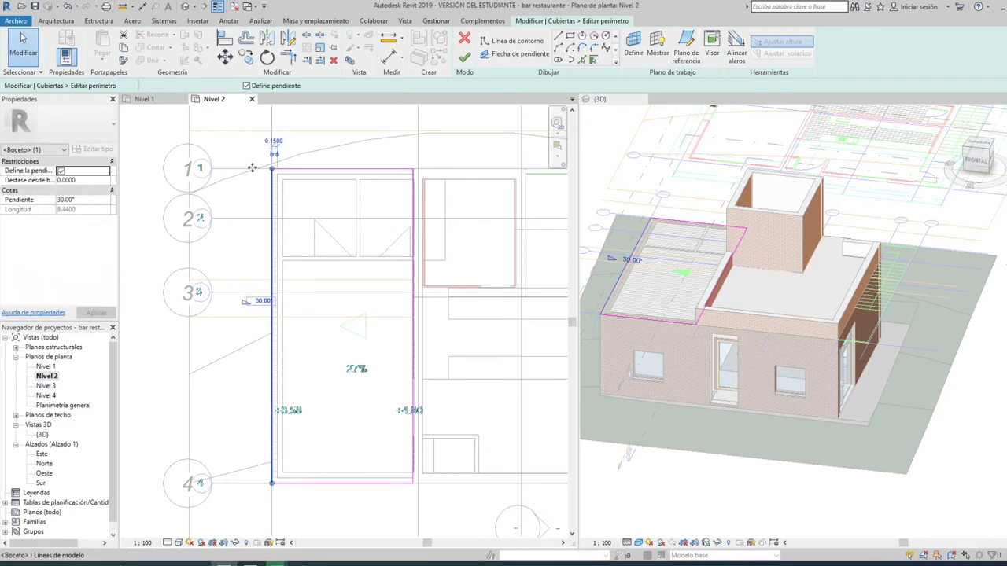
click(265, 303)
text(15)
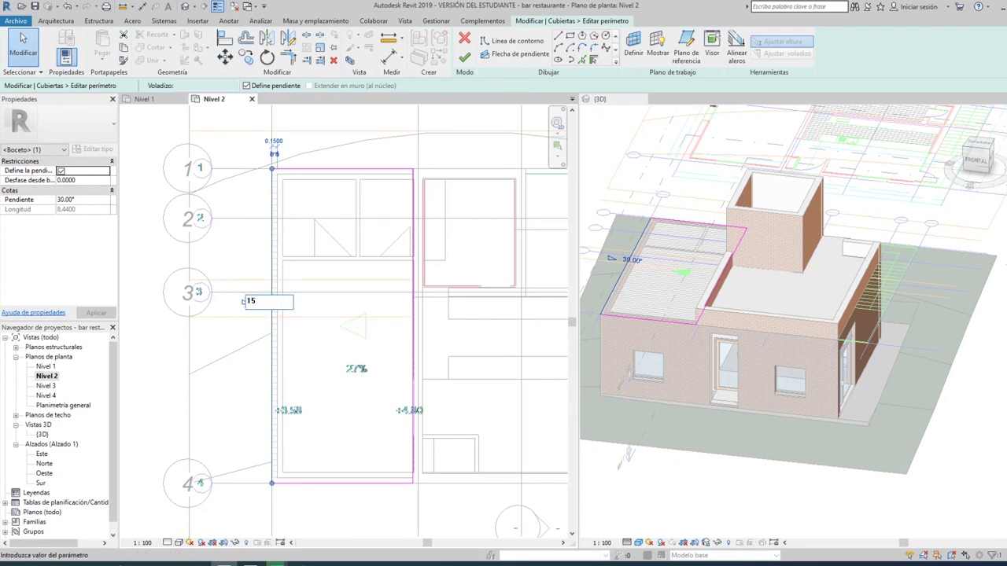
key(Return)
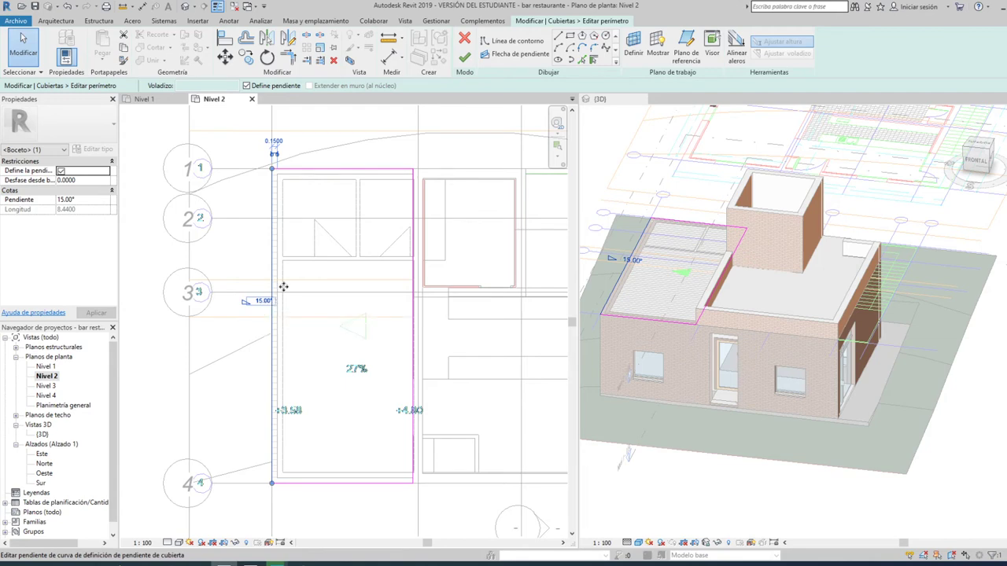
click(465, 57)
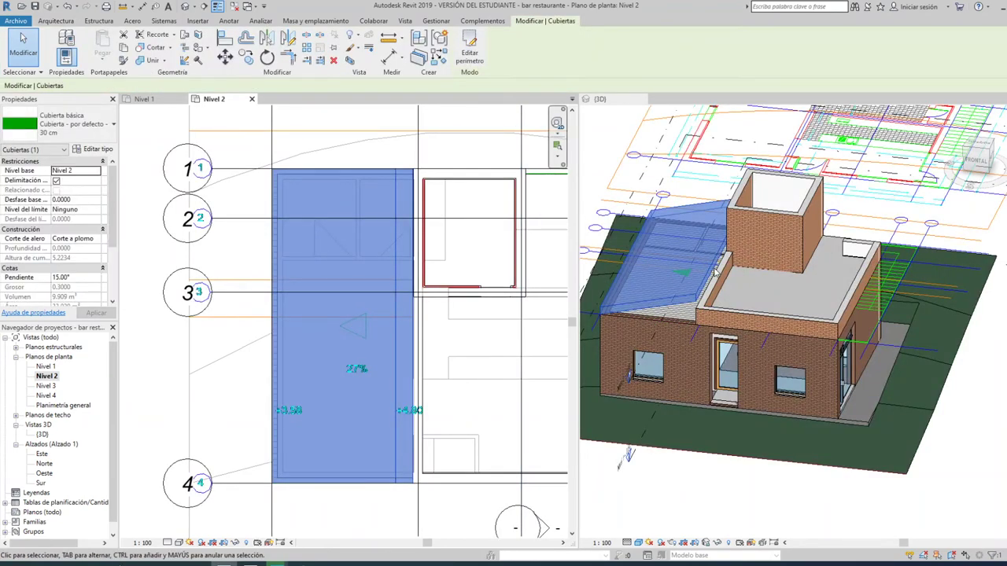
scroll(714, 272, up, 1)
scroll(714, 295, up, 2)
scroll(716, 318, up, 2)
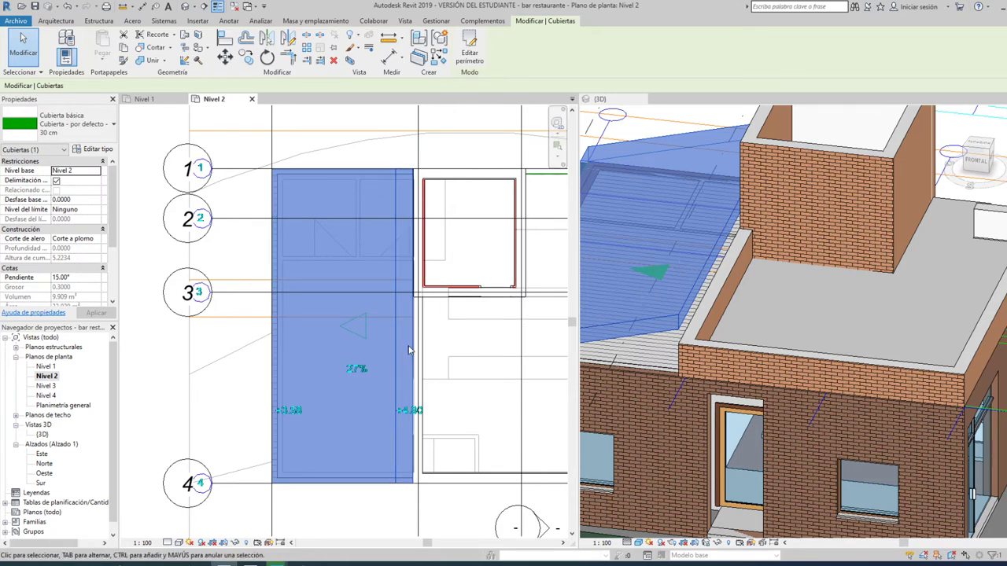
key(Escape)
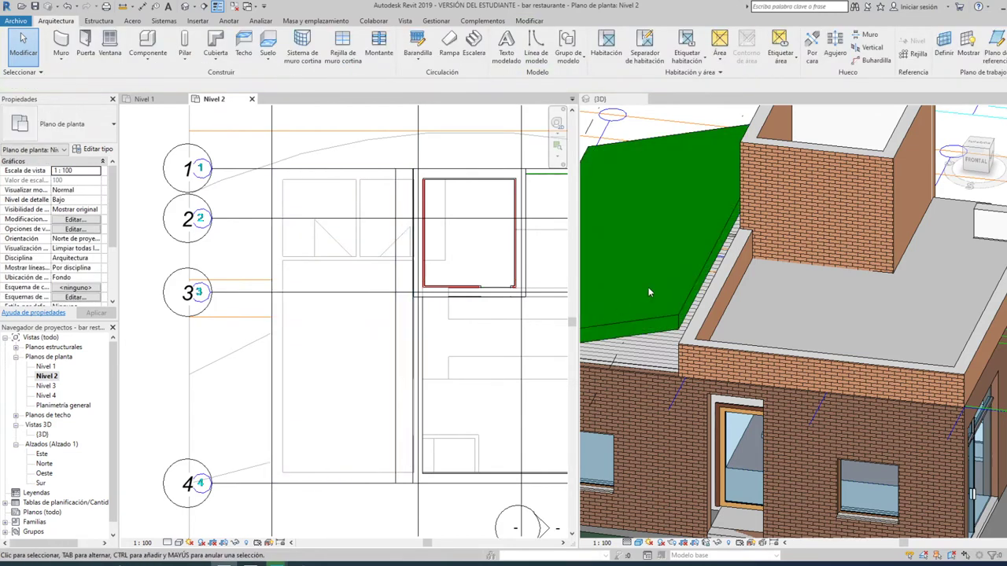
click(648, 319)
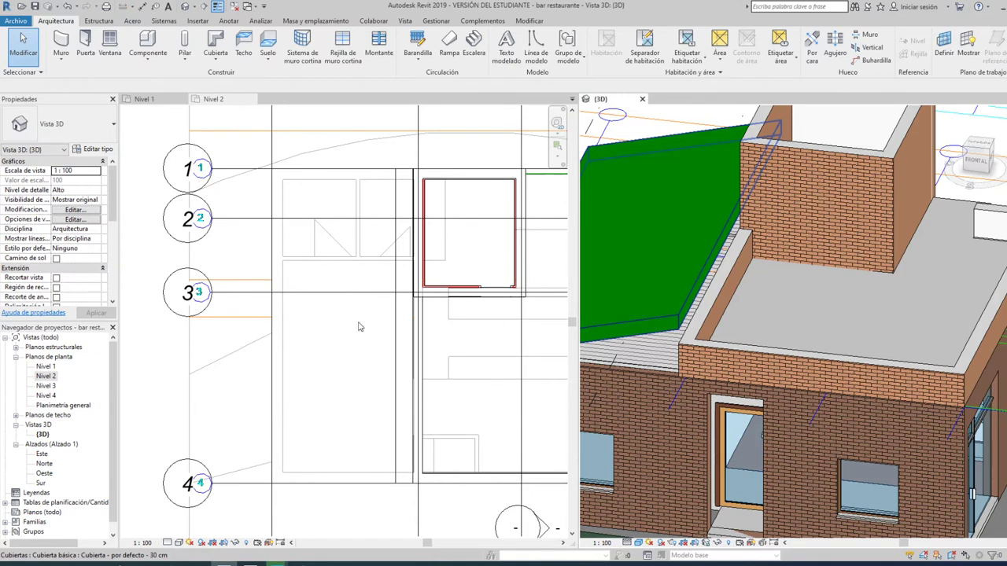
click(641, 317)
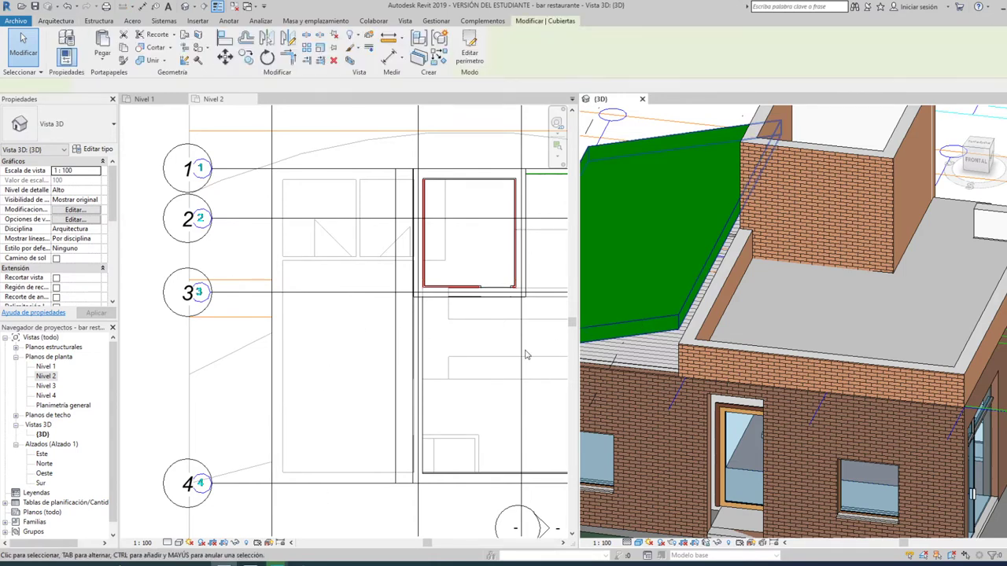
Move the roof's left footprint edge further left and finish the 15° single-slope roof.
double_click(362, 352)
scroll(404, 337, up, 2)
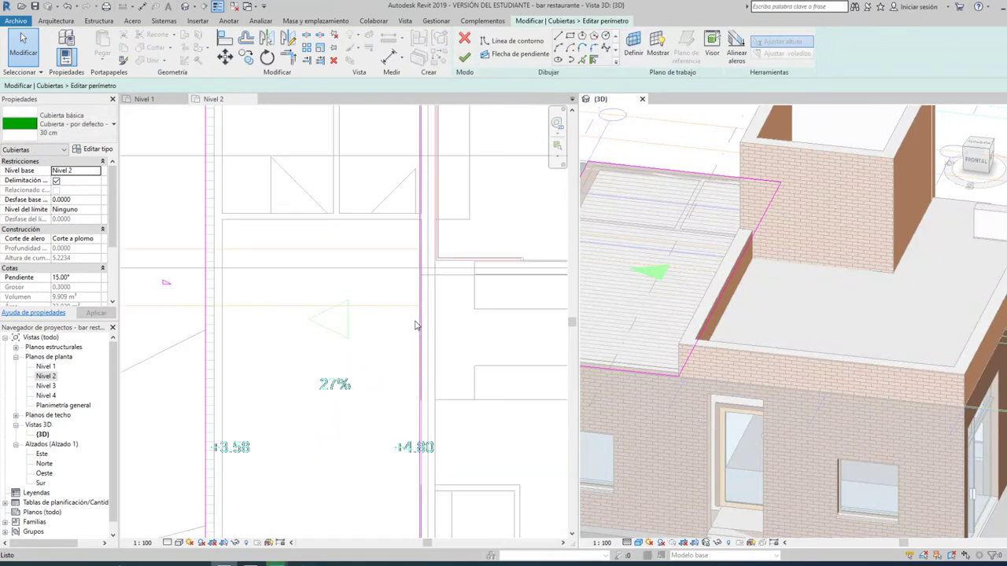
click(421, 315)
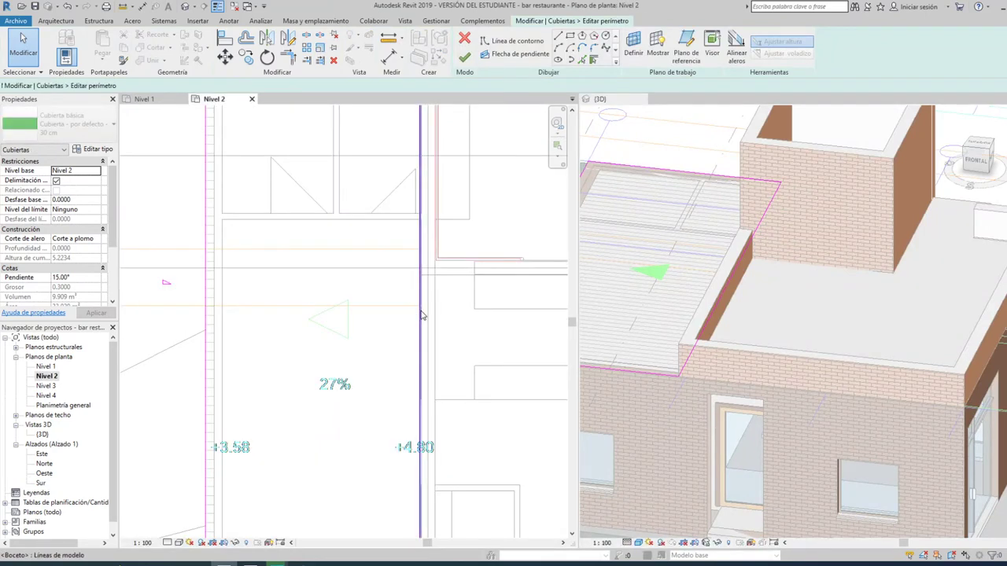
click(438, 311)
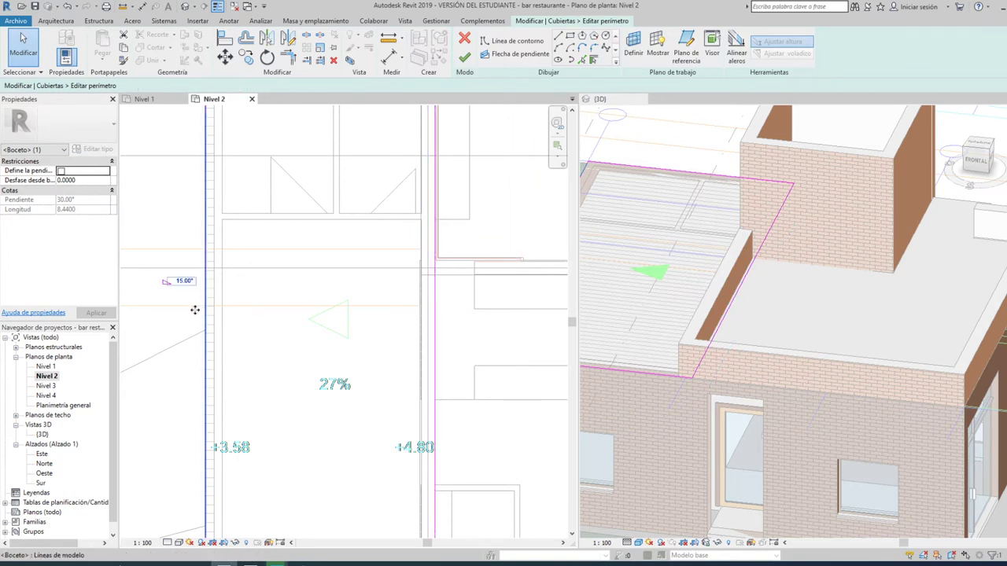
drag(190, 311, 185, 310)
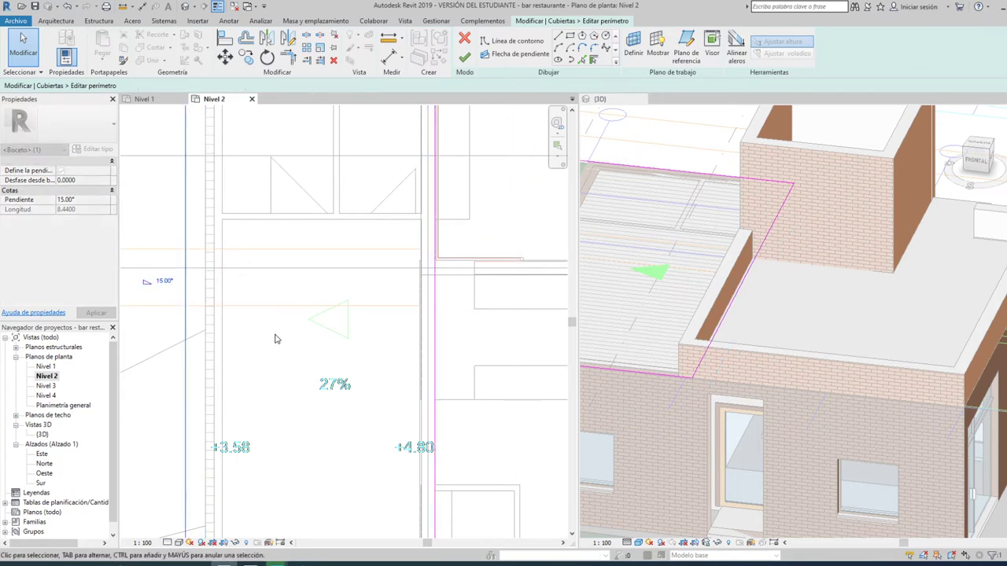
click(471, 59)
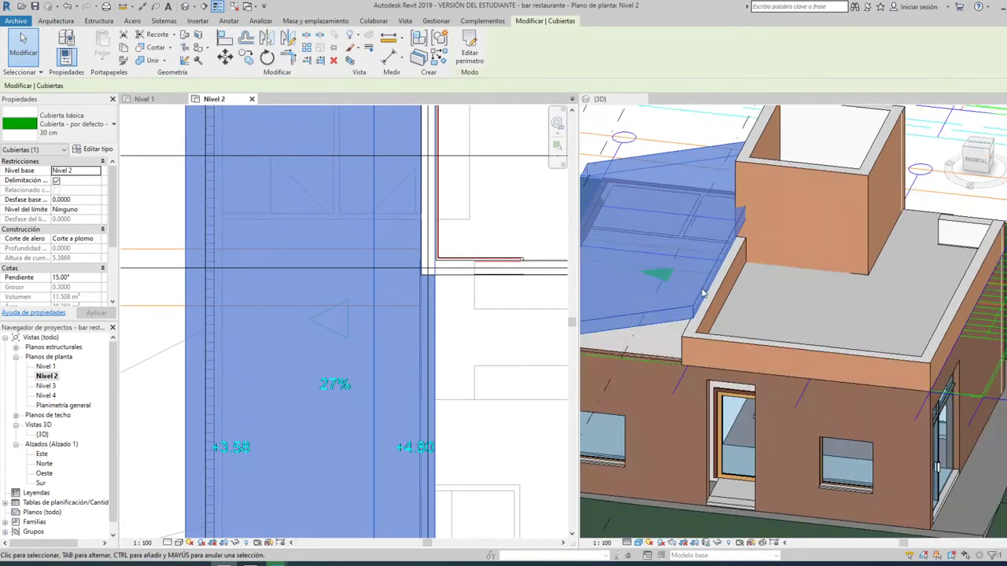
scroll(702, 294, down, 3)
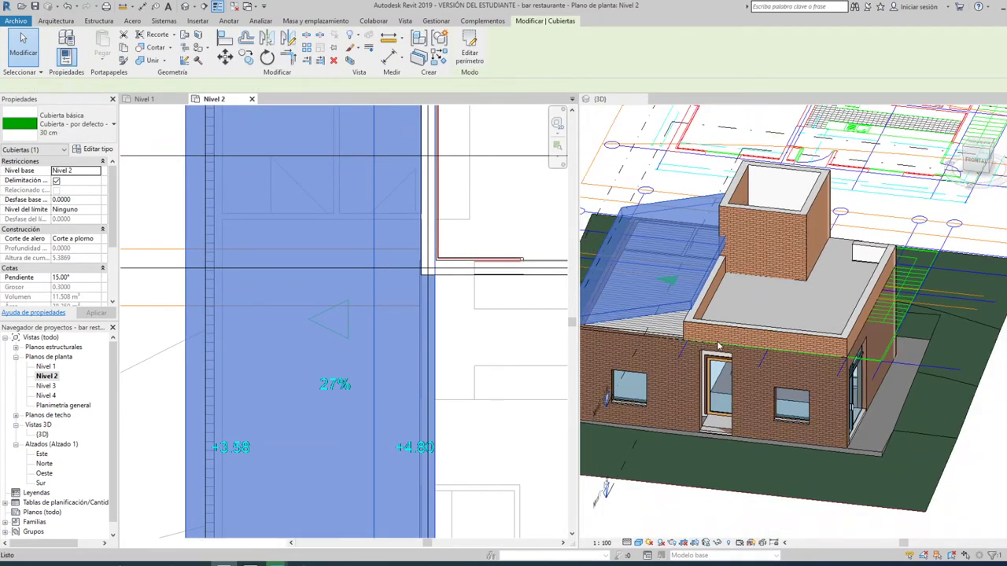
click(667, 312)
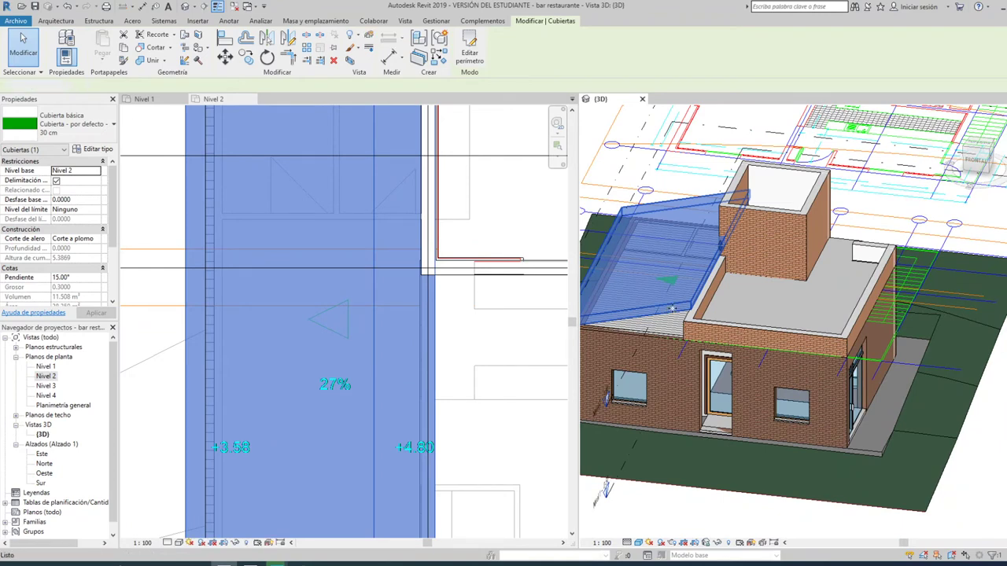
key(Escape)
scroll(627, 322, down, 1)
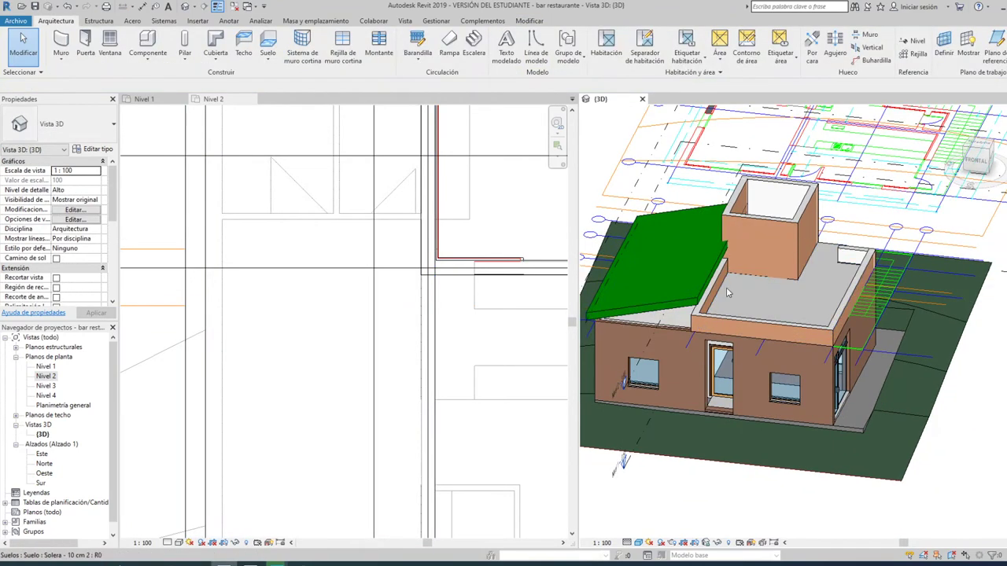
Attach the front brick wall's top to the green roof.
click(641, 318)
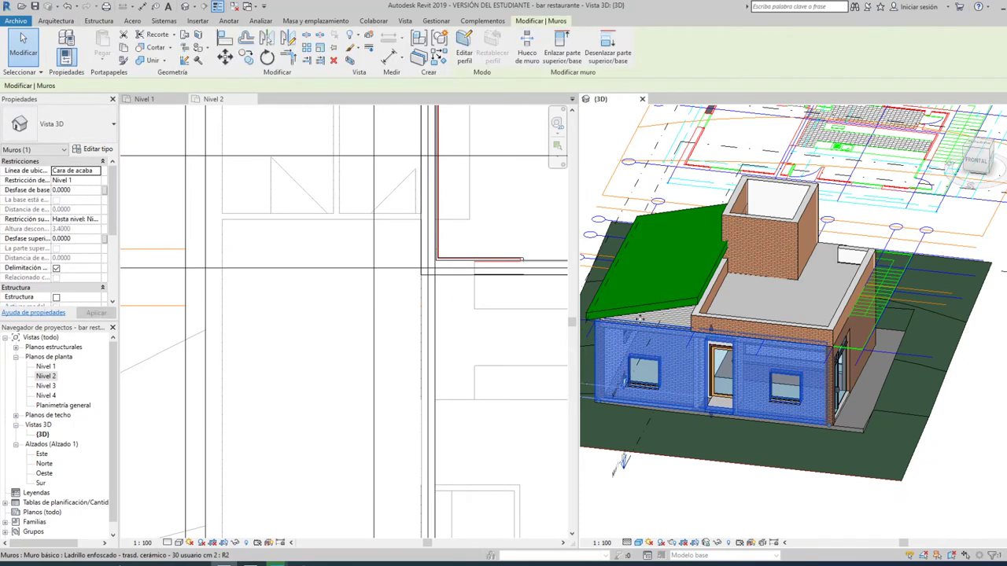
scroll(667, 332, up, 2)
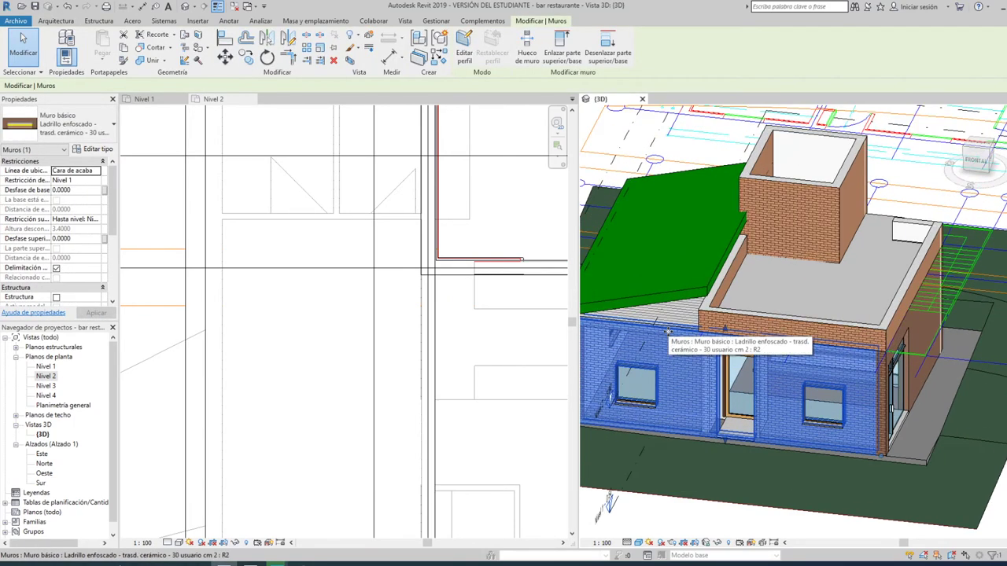
click(561, 45)
click(665, 305)
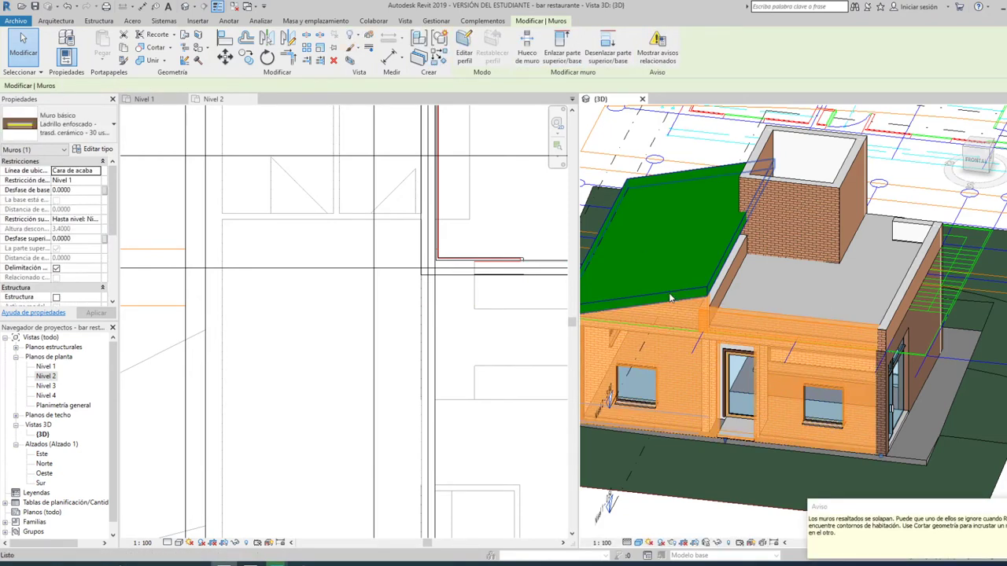
key(Escape)
Attach the low parapet wall's top to the green roof.
scroll(704, 319, up, 4)
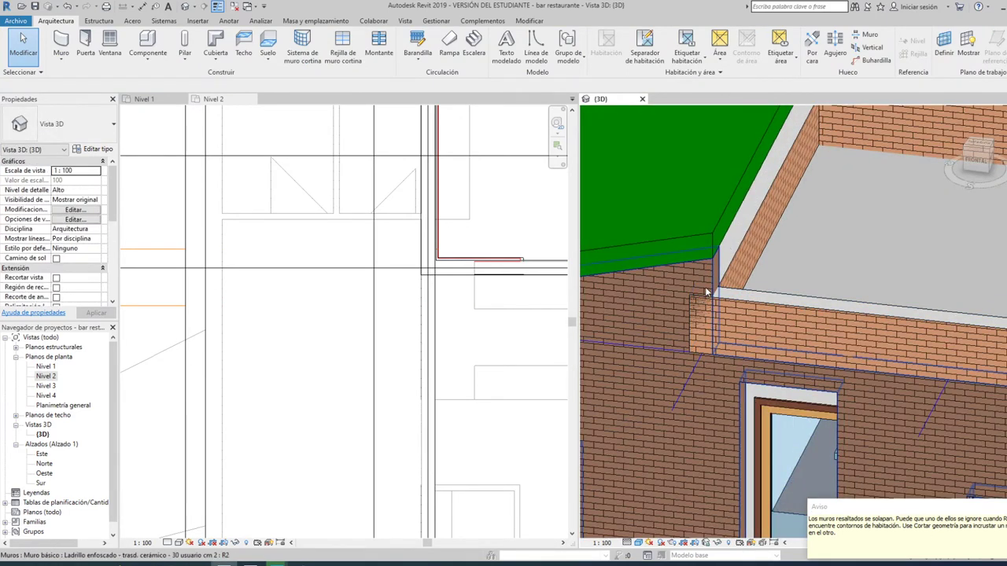
scroll(665, 292, down, 2)
scroll(686, 249, down, 3)
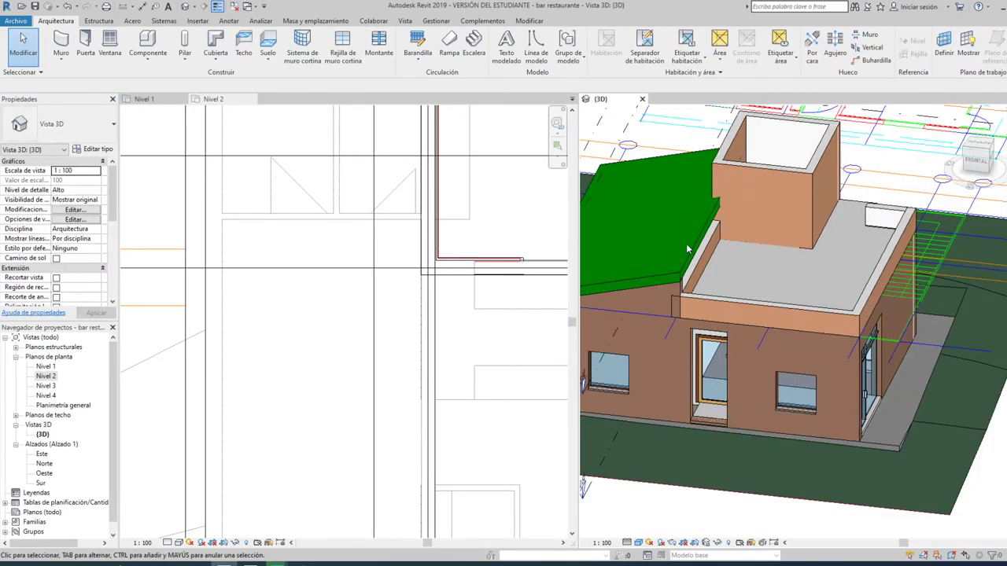
click(702, 259)
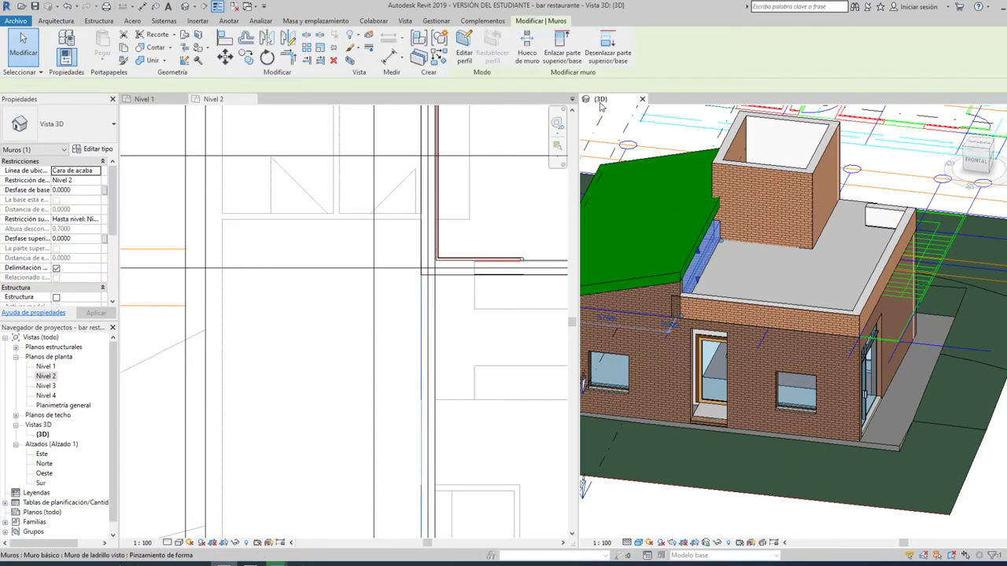
key(Escape)
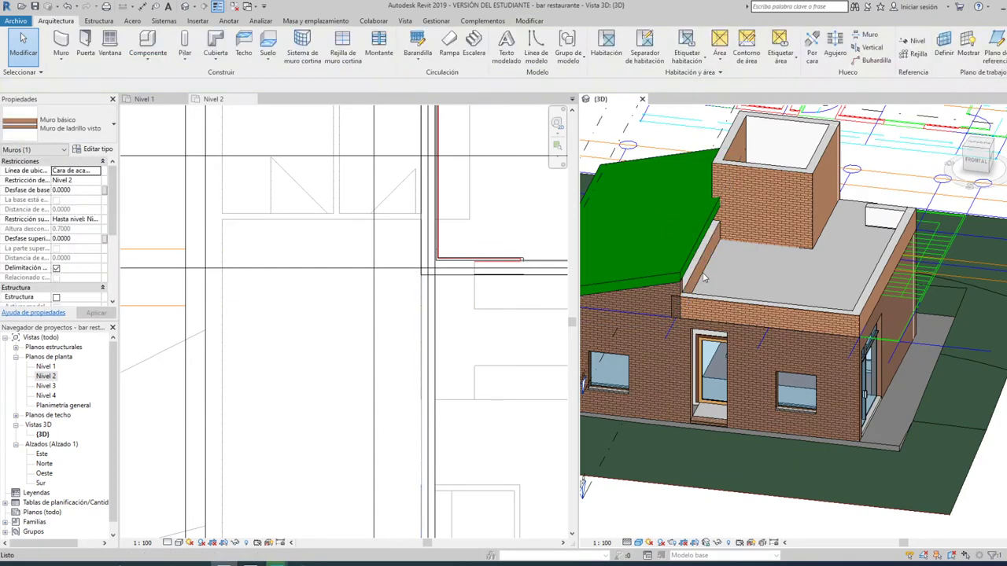
scroll(687, 275, up, 3)
click(681, 269)
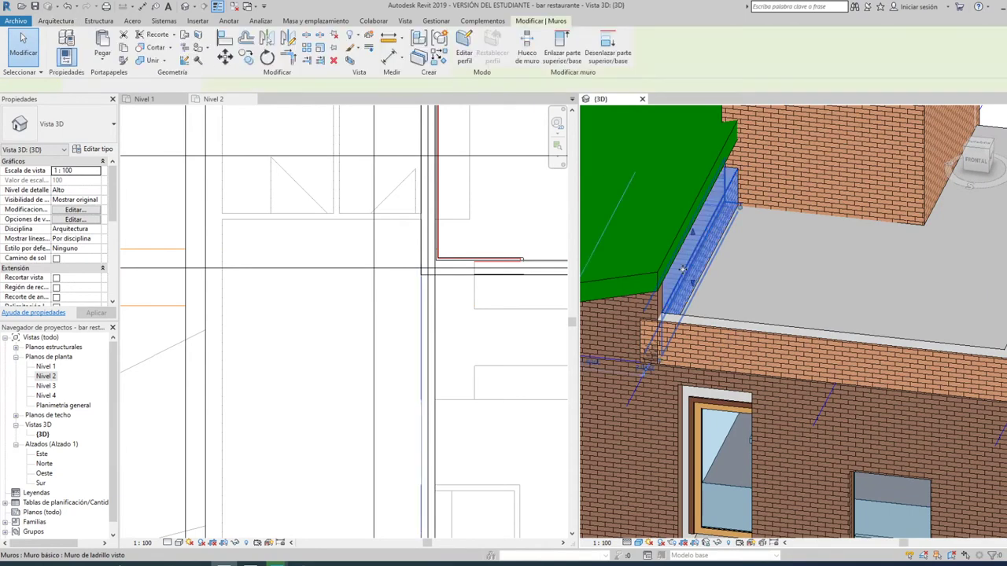
click(555, 48)
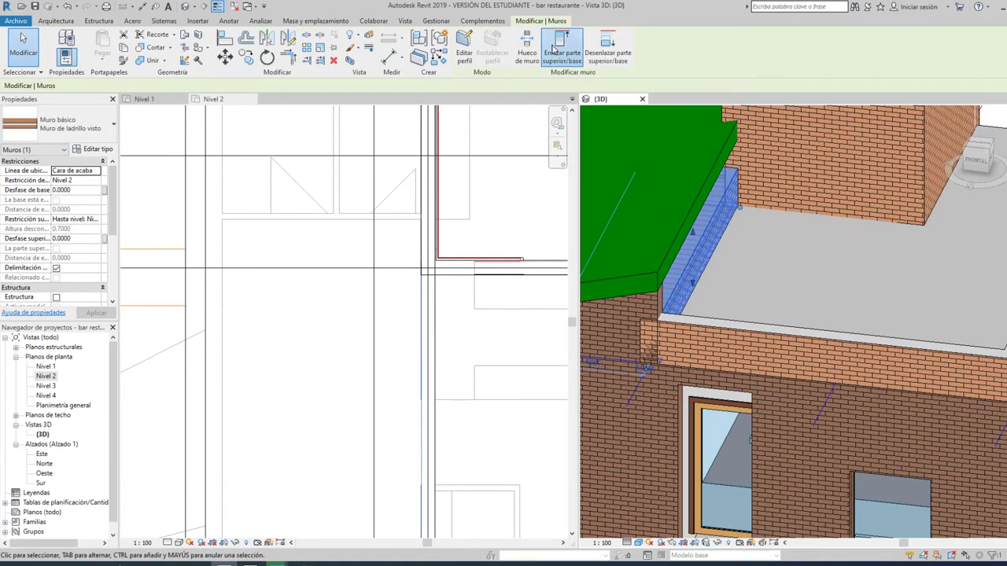
click(688, 224)
key(Escape)
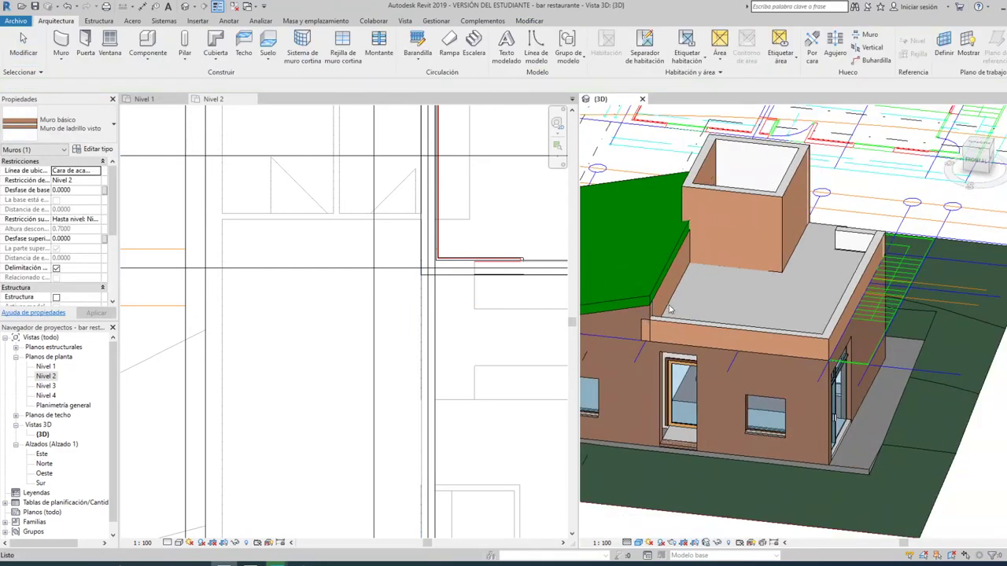
Attach the top of the long back brick wall to the green roof.
click(994, 144)
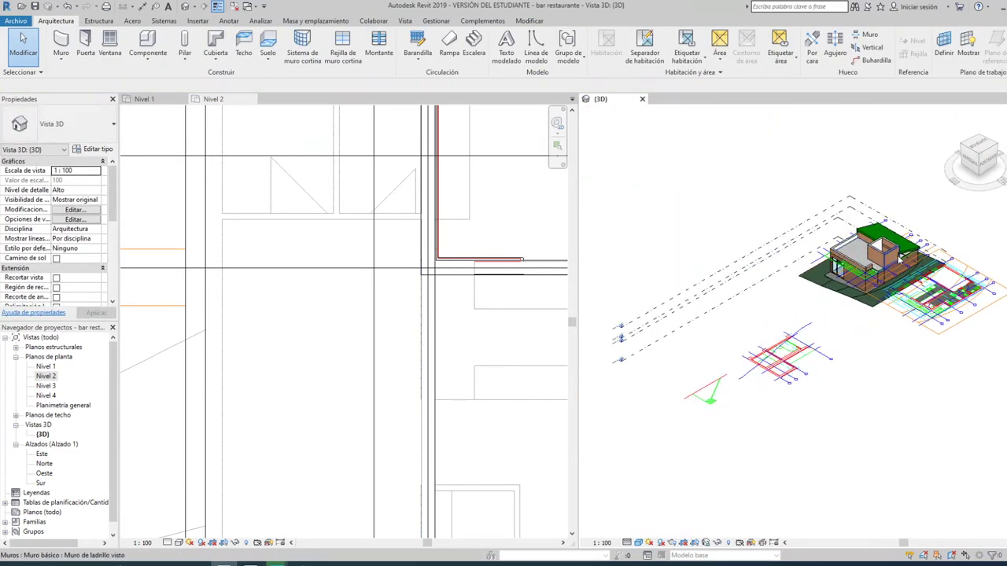
scroll(877, 256, up, 3)
scroll(921, 260, up, 3)
scroll(921, 261, up, 2)
scroll(892, 262, up, 2)
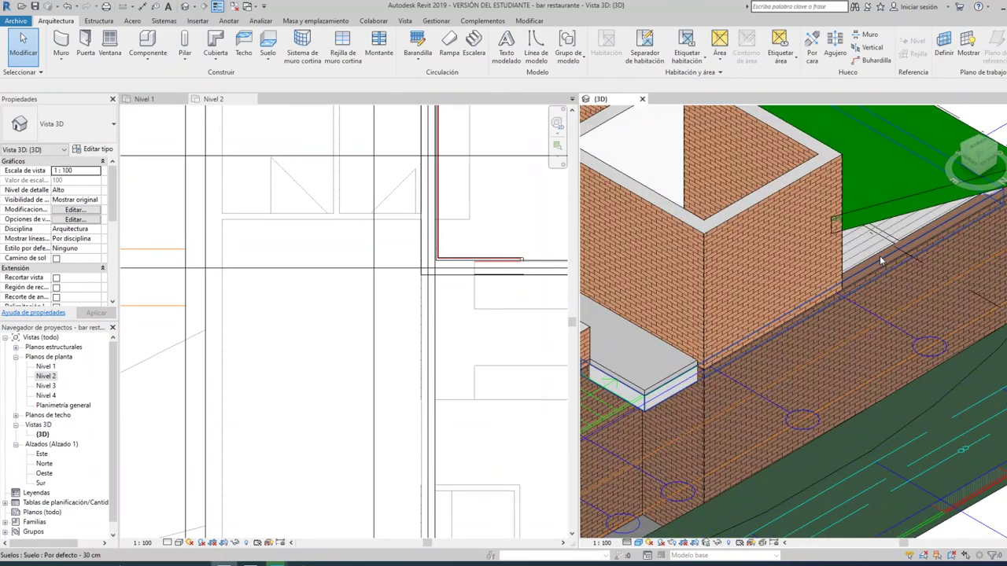
click(879, 256)
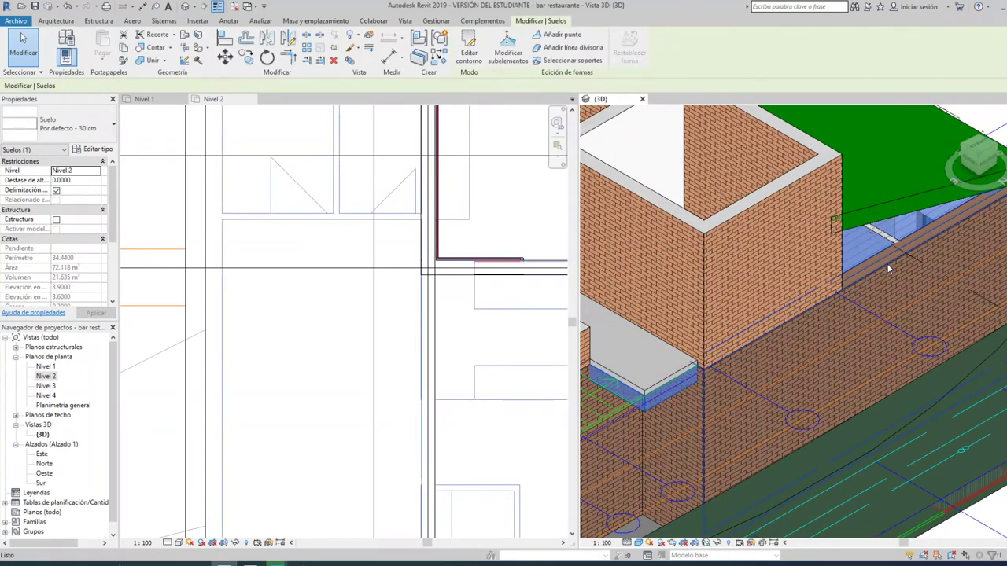
key(Escape)
click(895, 257)
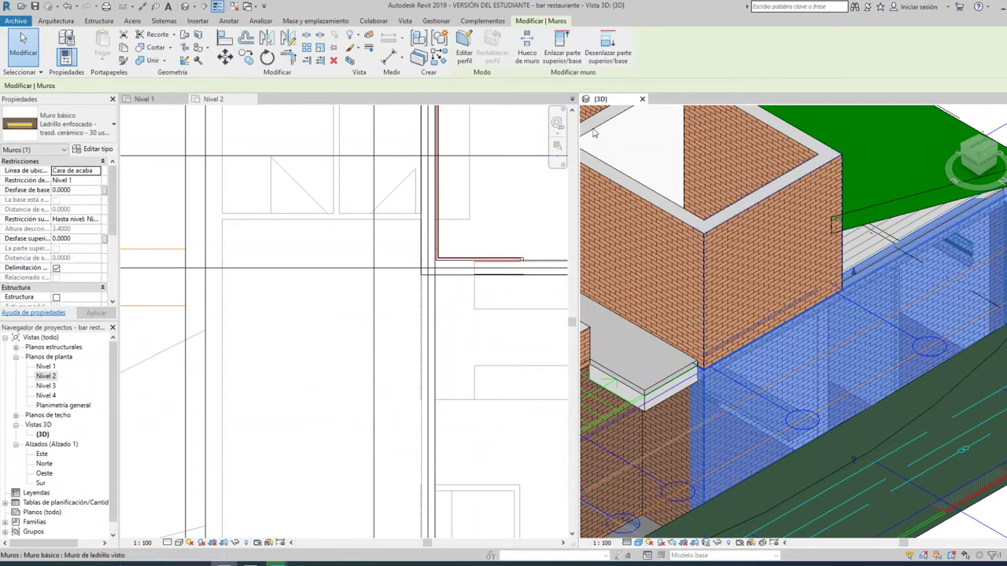
click(562, 52)
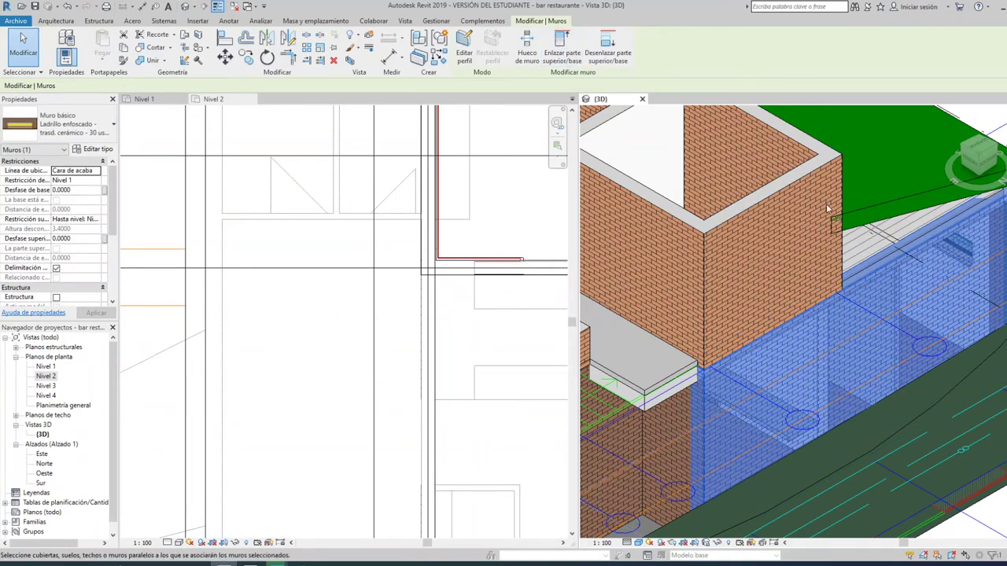
click(881, 211)
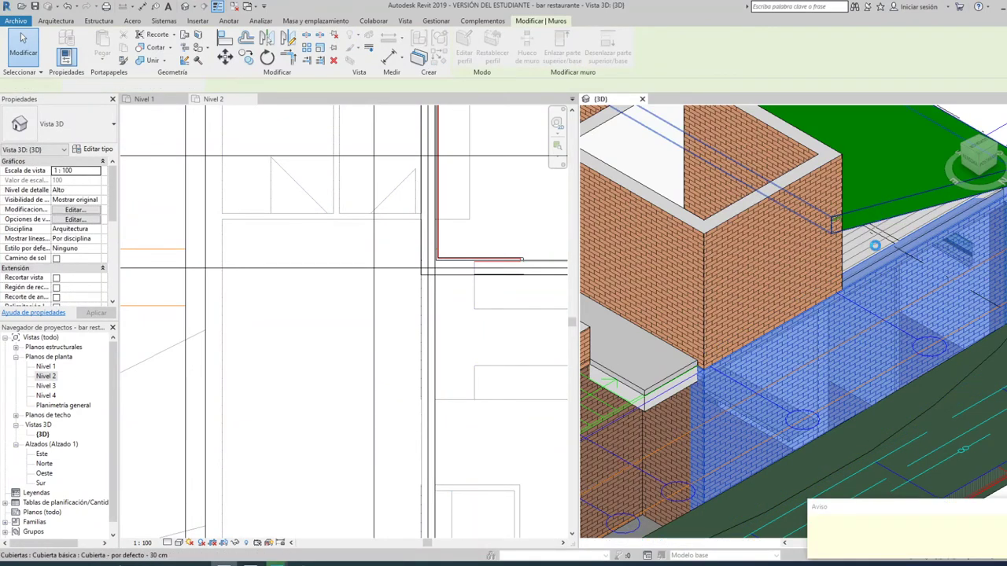
click(871, 285)
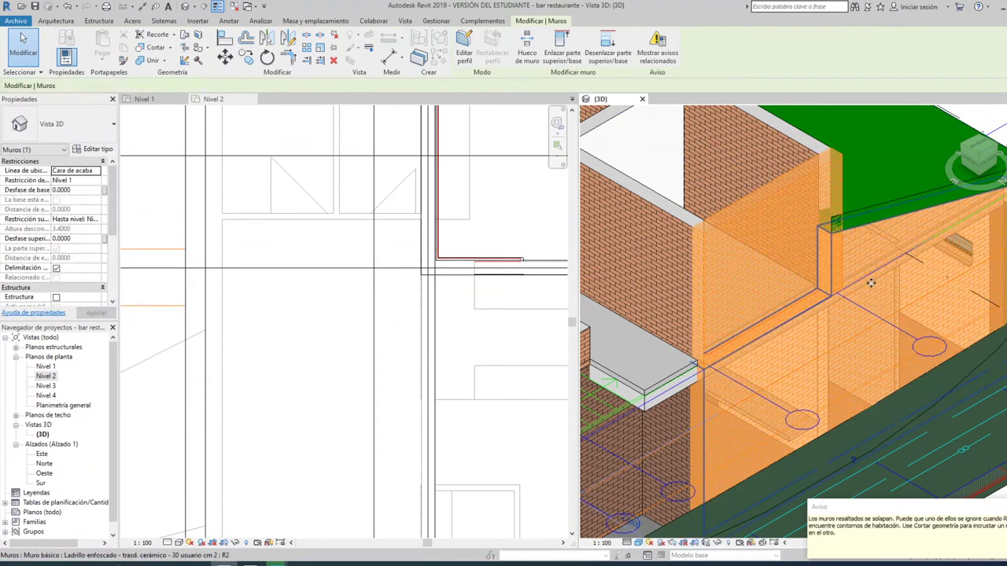
key(Escape)
Attach the top of the side brick wall to the green roof.
scroll(801, 281, down, 5)
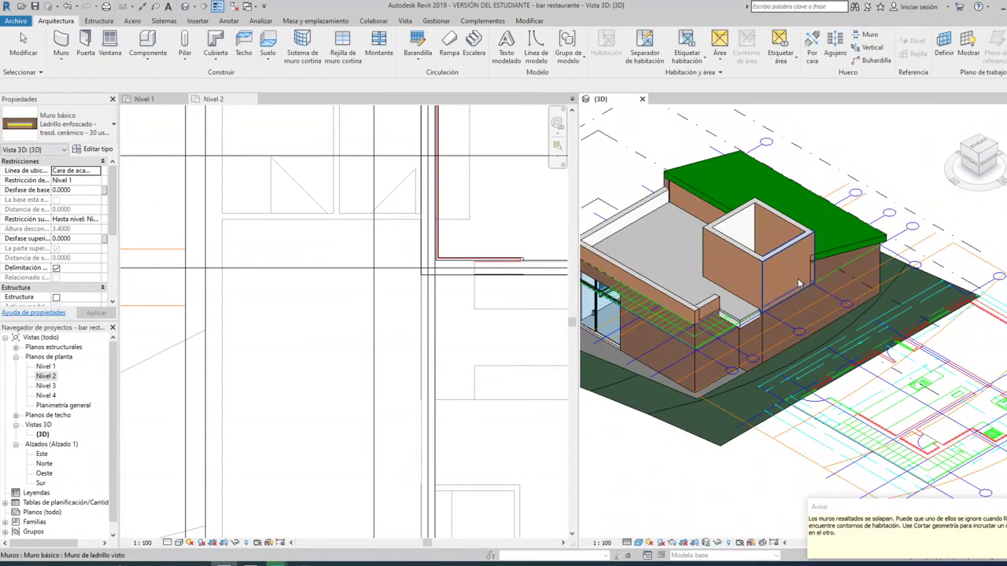
click(998, 148)
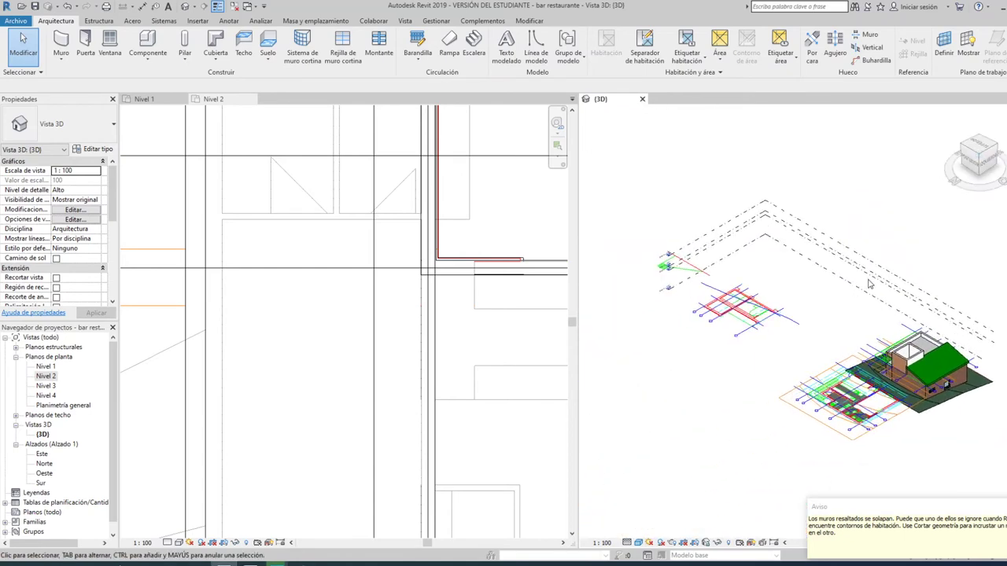
scroll(950, 381, up, 2)
scroll(912, 397, up, 5)
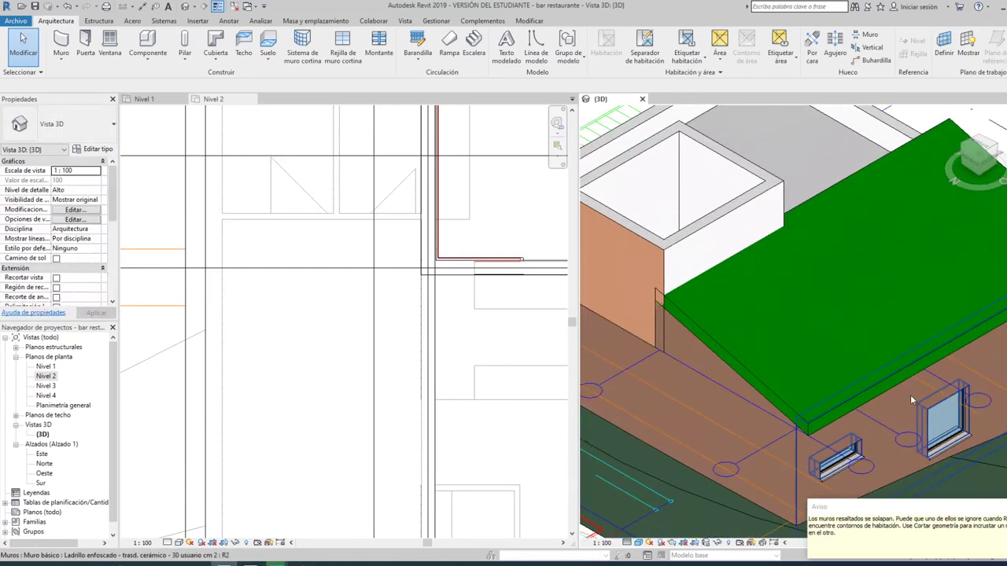
click(832, 435)
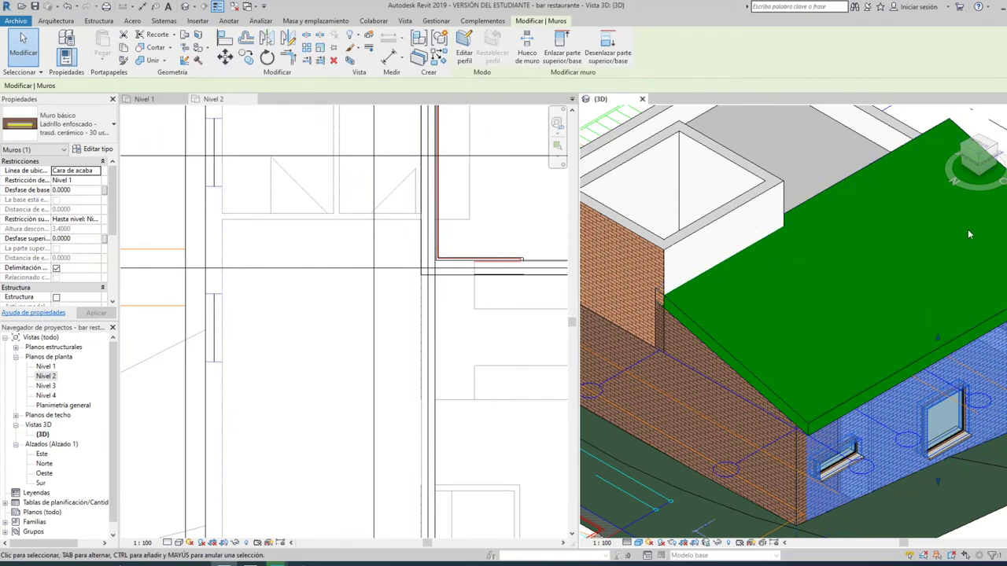
click(559, 49)
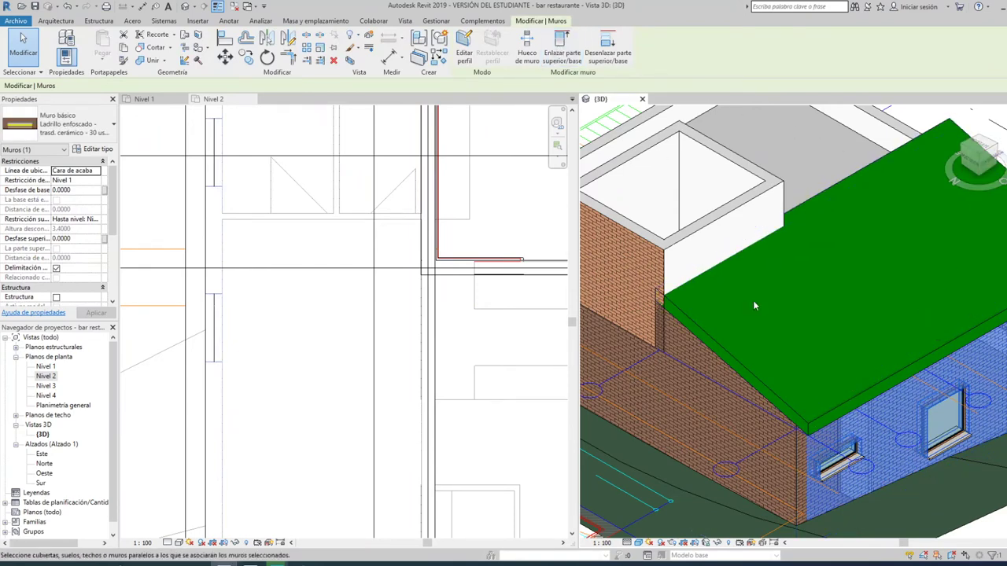
click(810, 419)
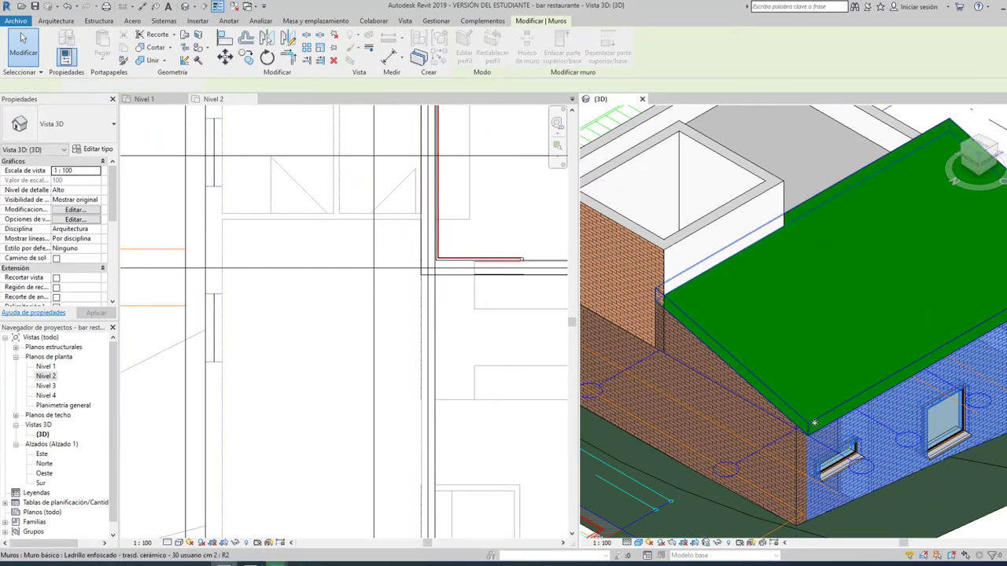
key(Escape)
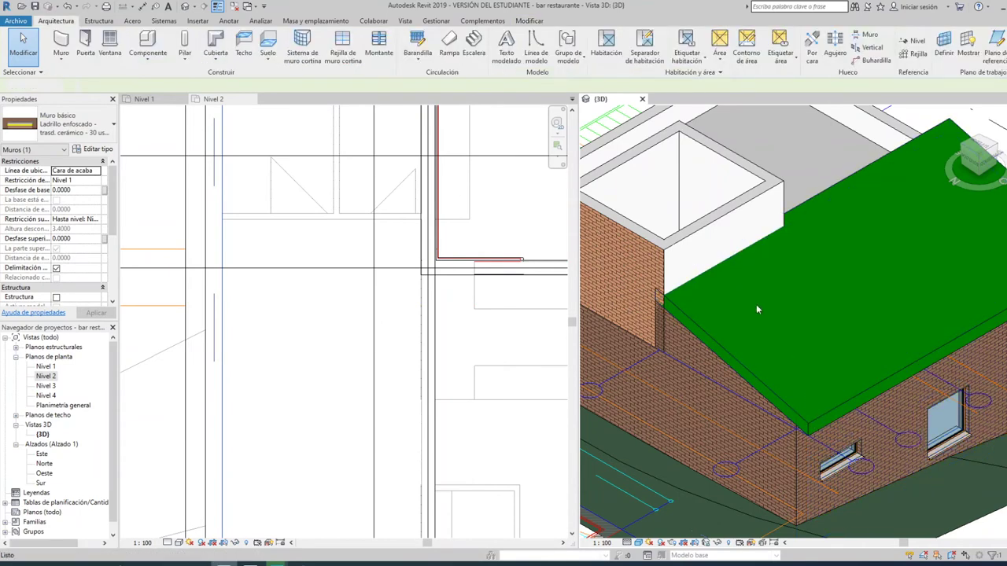
scroll(743, 308, down, 5)
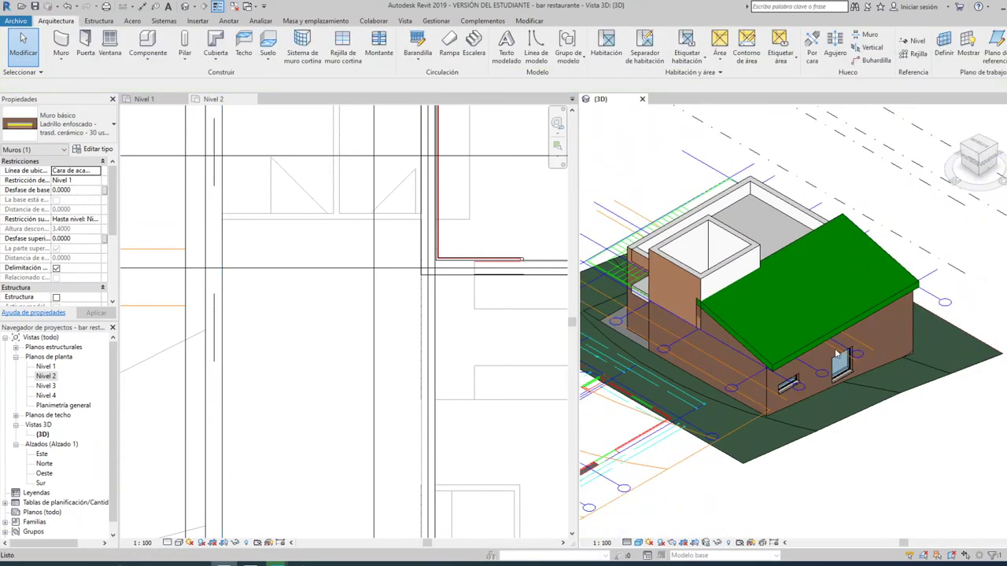
key(Escape)
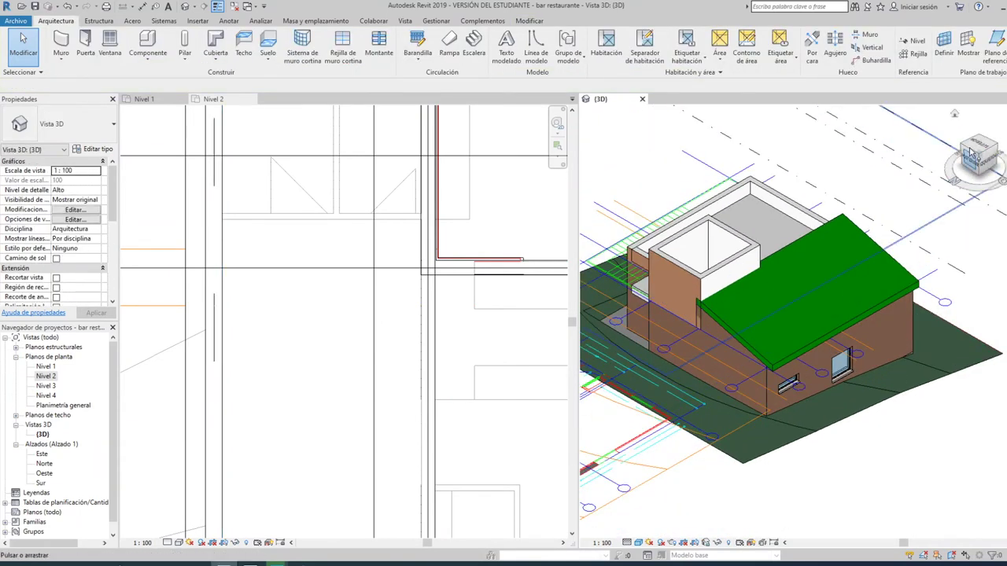
Make the Nivel 2 plan active and zoom into the brick shaft.
click(963, 146)
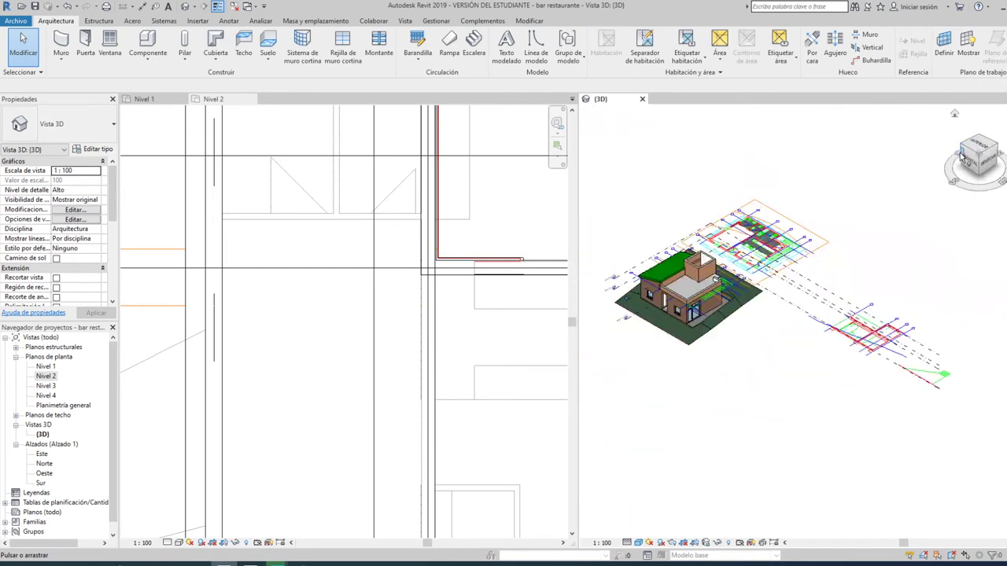
scroll(709, 262, up, 3)
scroll(708, 262, up, 3)
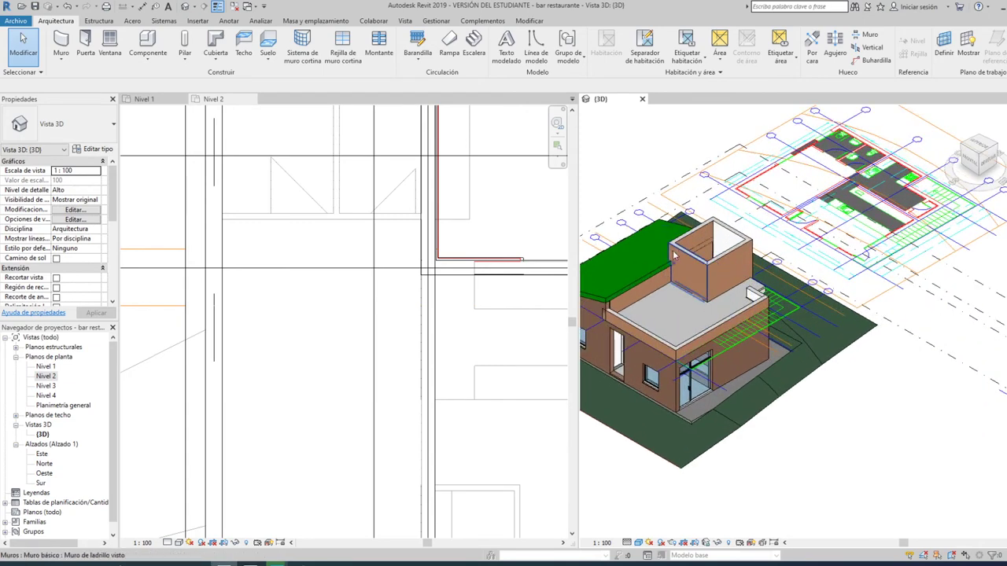
scroll(693, 268, up, 3)
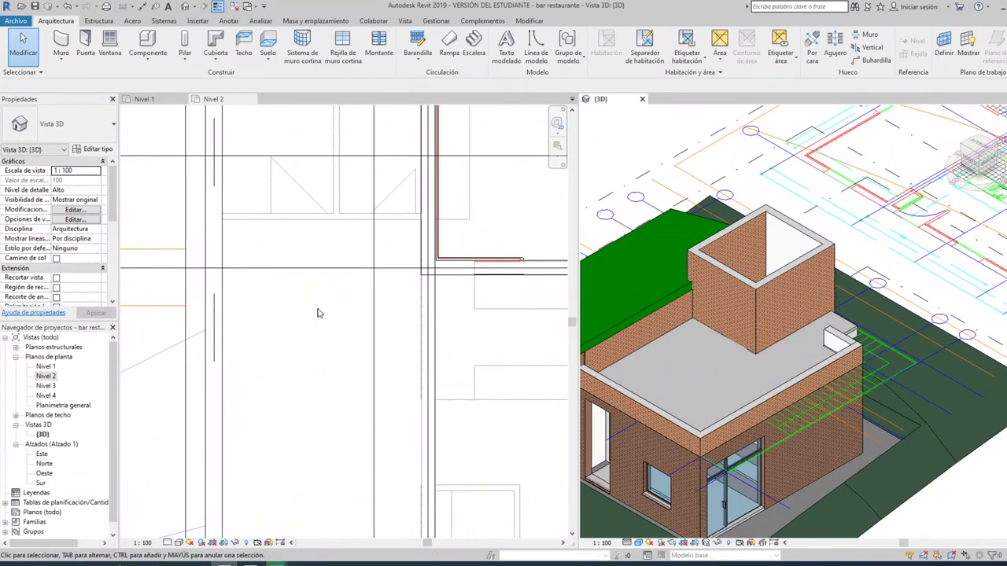
click(319, 310)
scroll(307, 312, down, 5)
scroll(352, 307, up, 2)
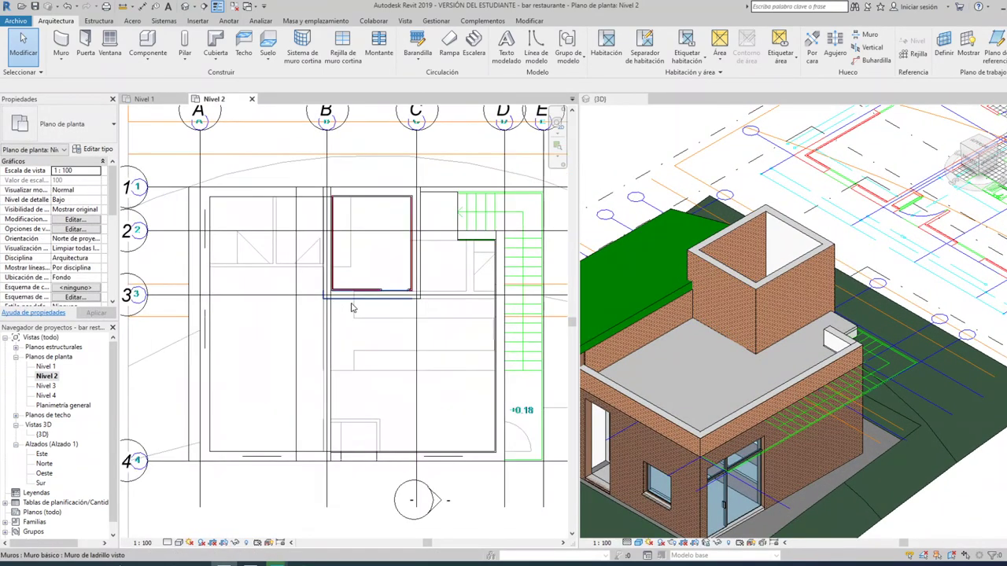
scroll(353, 373, down, 2)
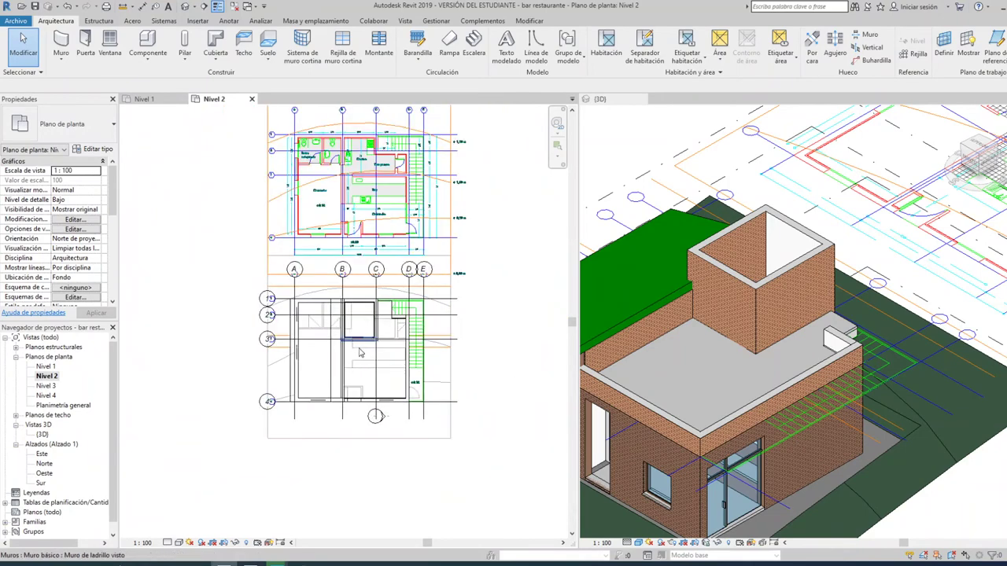
scroll(360, 343, up, 3)
scroll(374, 323, up, 3)
scroll(389, 319, up, 1)
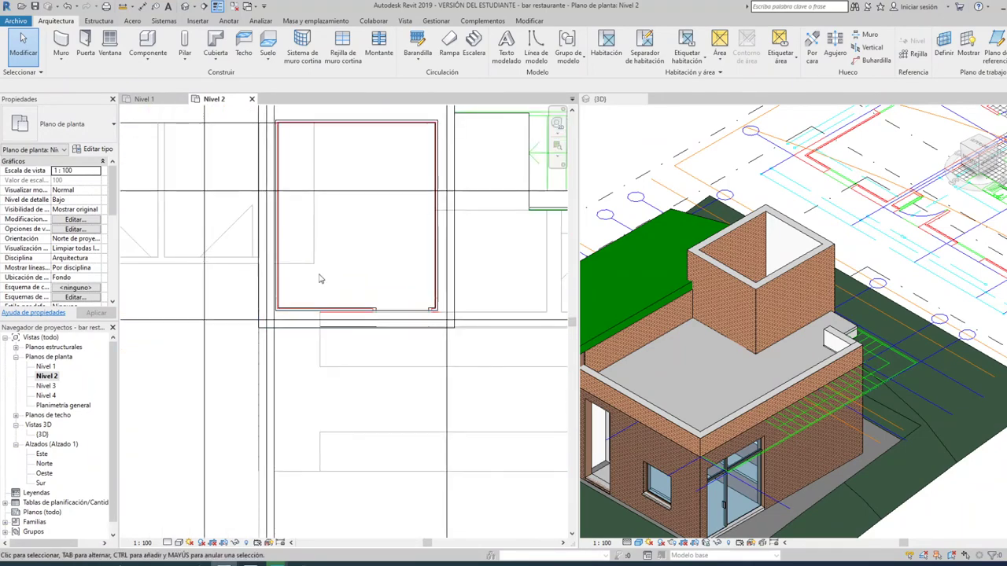
Place a Puerta de 1 hoja 80 x 210 cm door in the shaft's bottom wall.
click(84, 45)
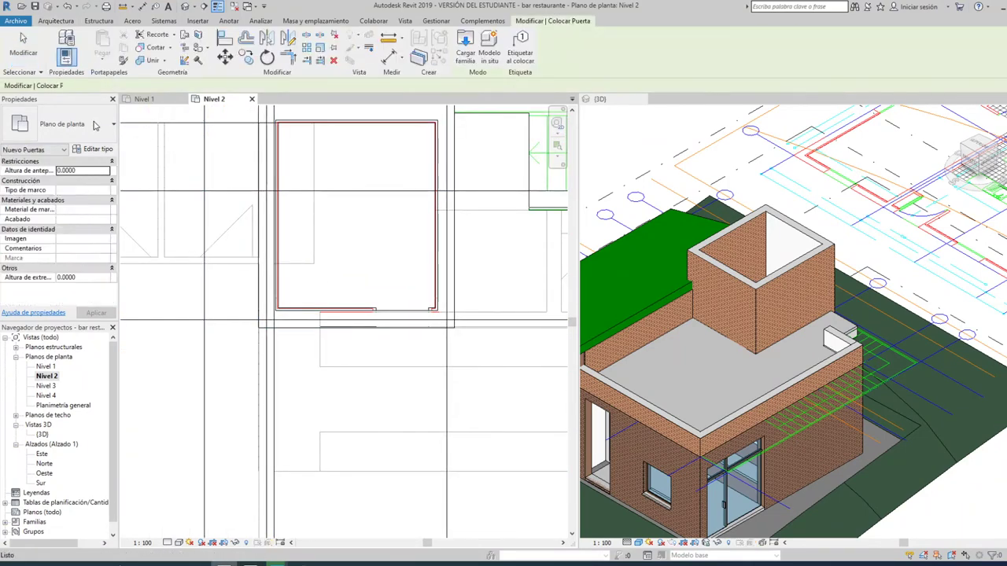
click(79, 126)
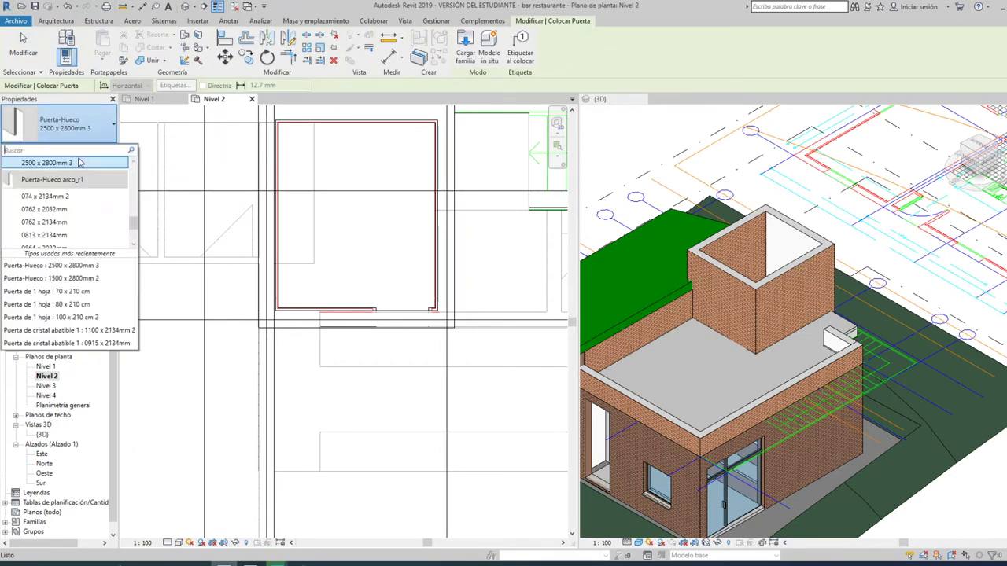
scroll(82, 189, up, 3)
scroll(82, 189, up, 3)
scroll(83, 188, up, 2)
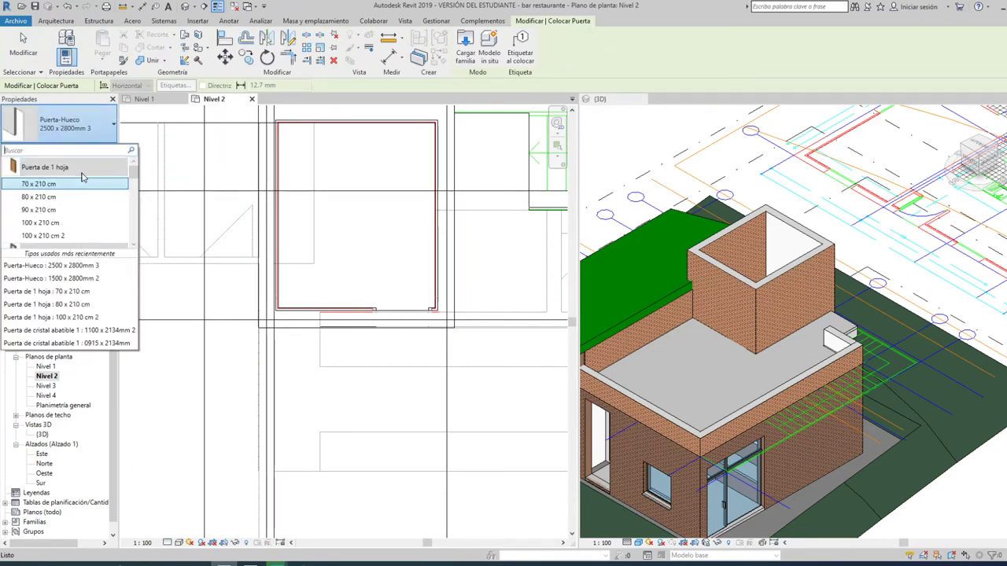
click(78, 198)
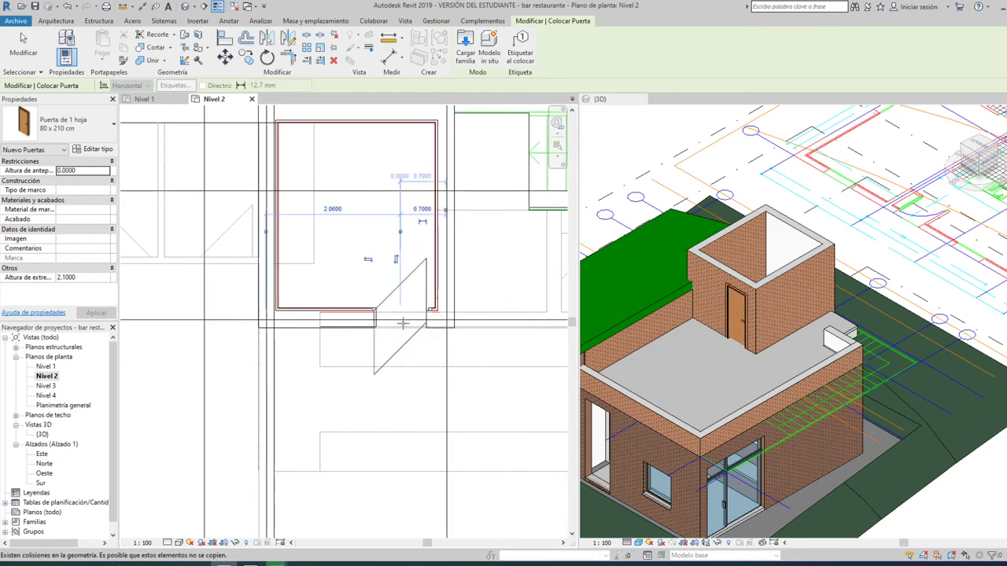
key(Escape)
key(Escape)
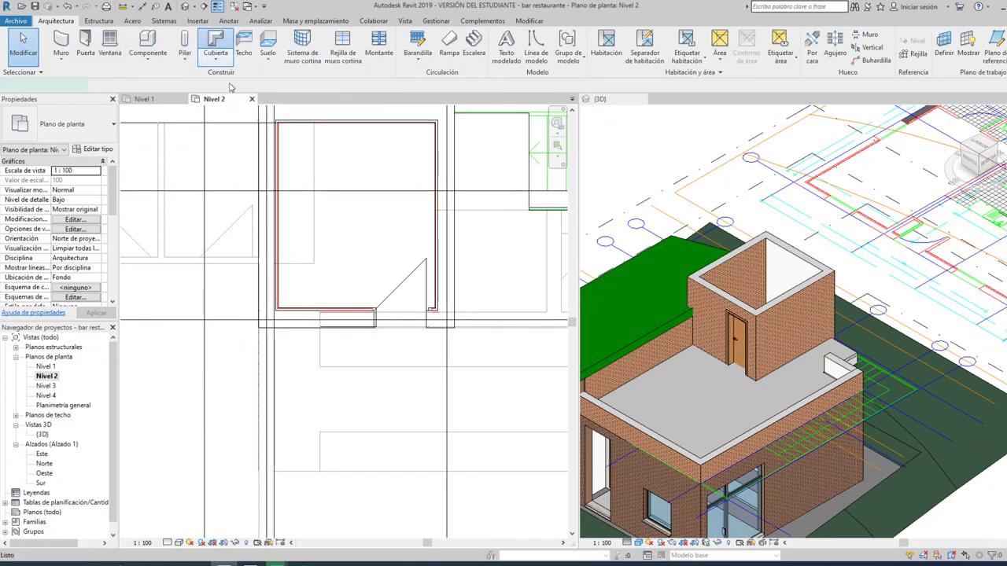
Sketch a rectangular roof perimeter around the shaft and finish it as a hip roof.
scroll(270, 281, down, 1)
scroll(270, 281, down, 1)
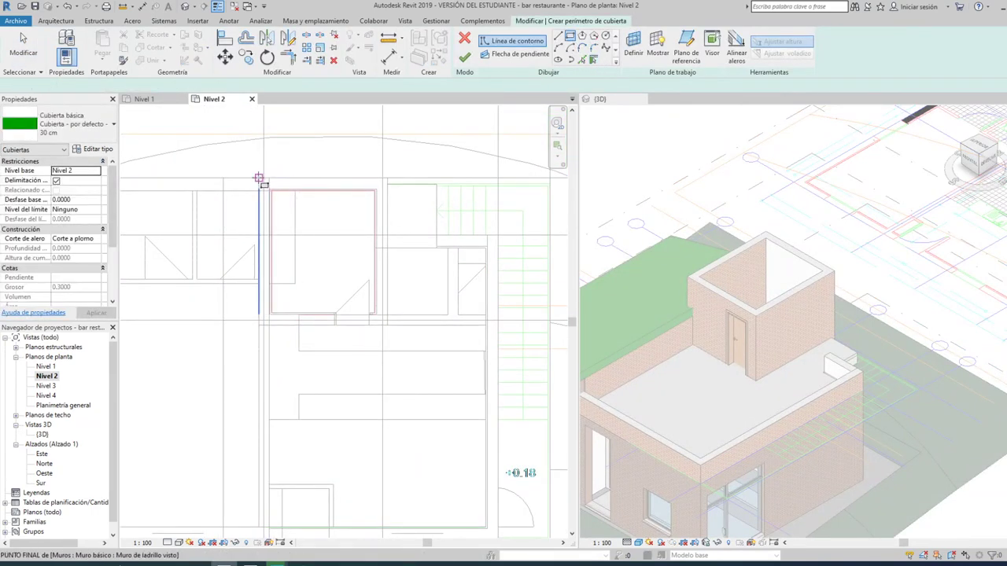
scroll(261, 181, up, 2)
click(261, 183)
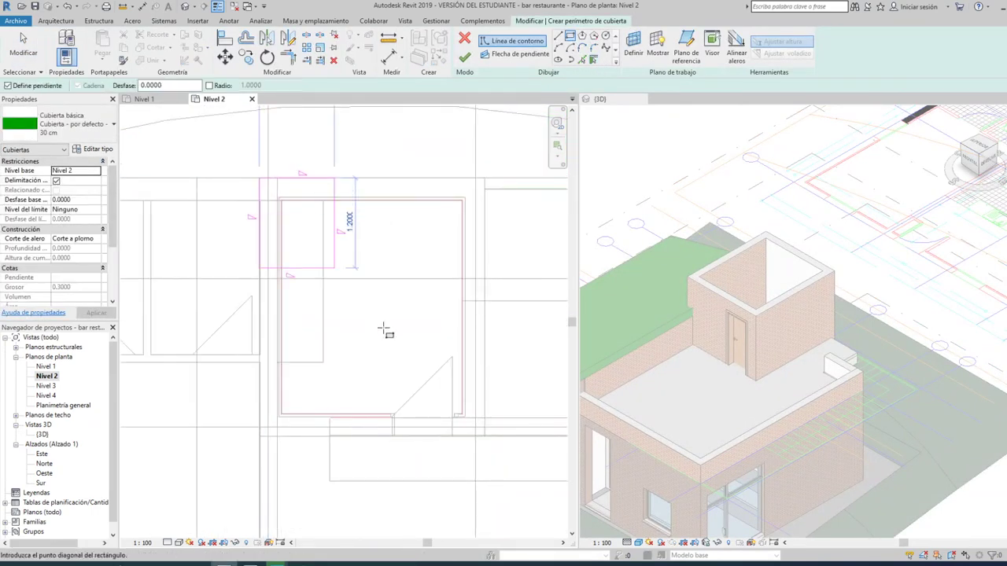
click(482, 437)
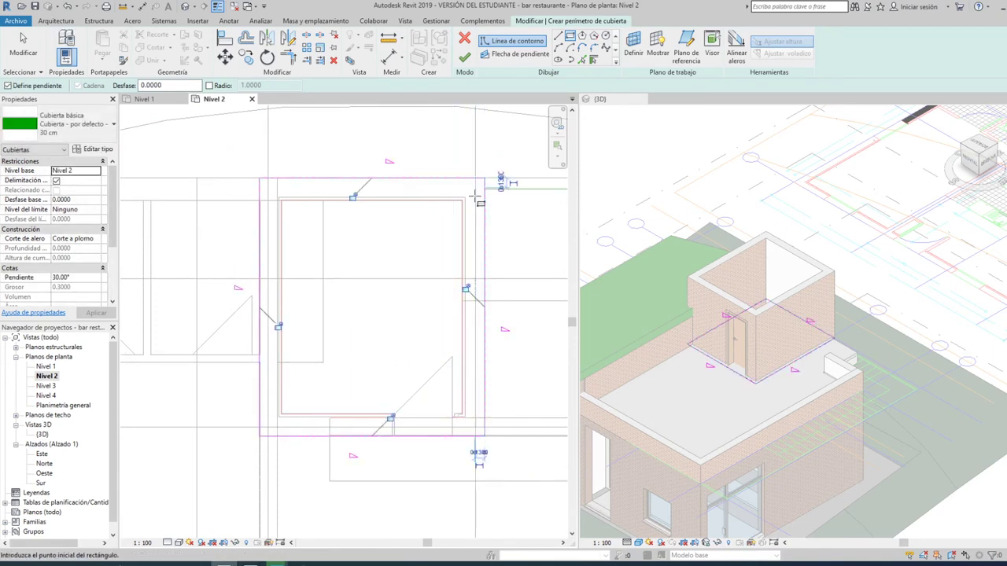
click(464, 59)
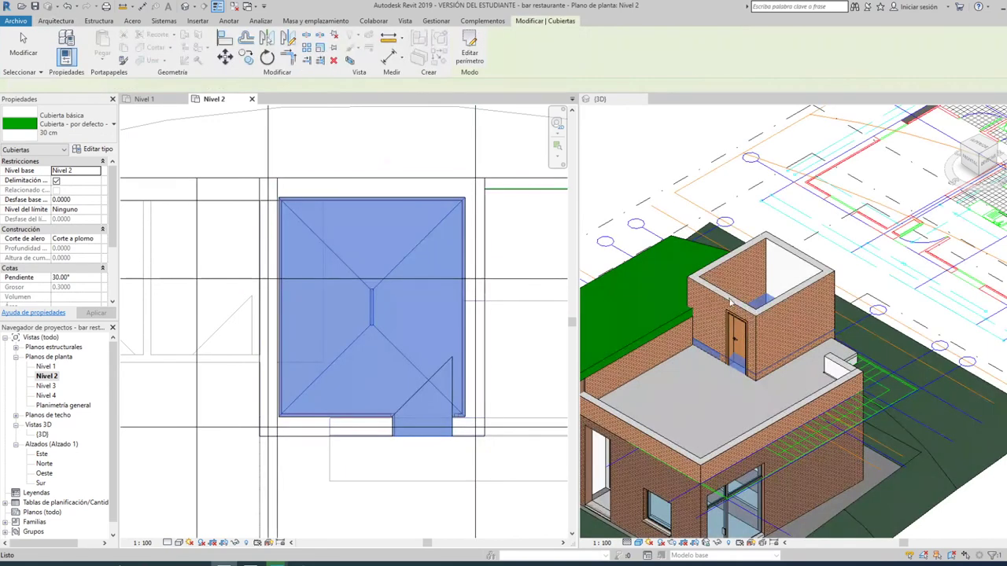
Set the shaft roof's base level to Nivel 4 and apply it.
click(676, 163)
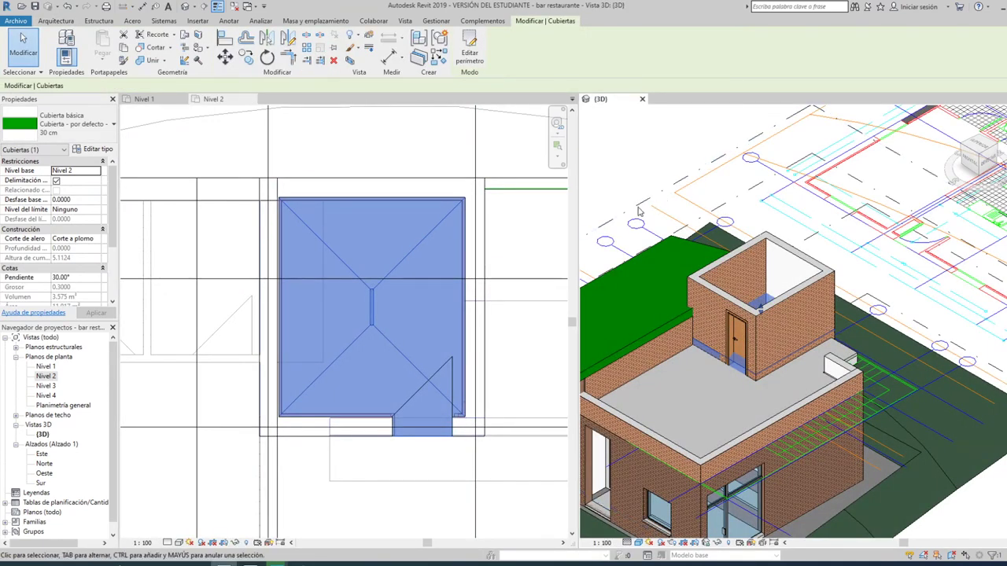
click(362, 312)
click(93, 171)
click(96, 173)
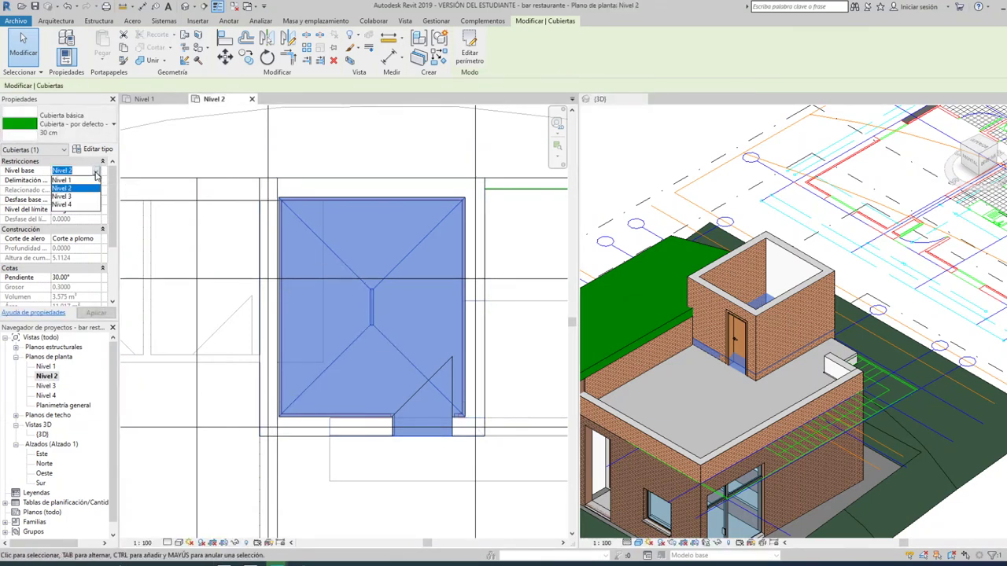
click(63, 205)
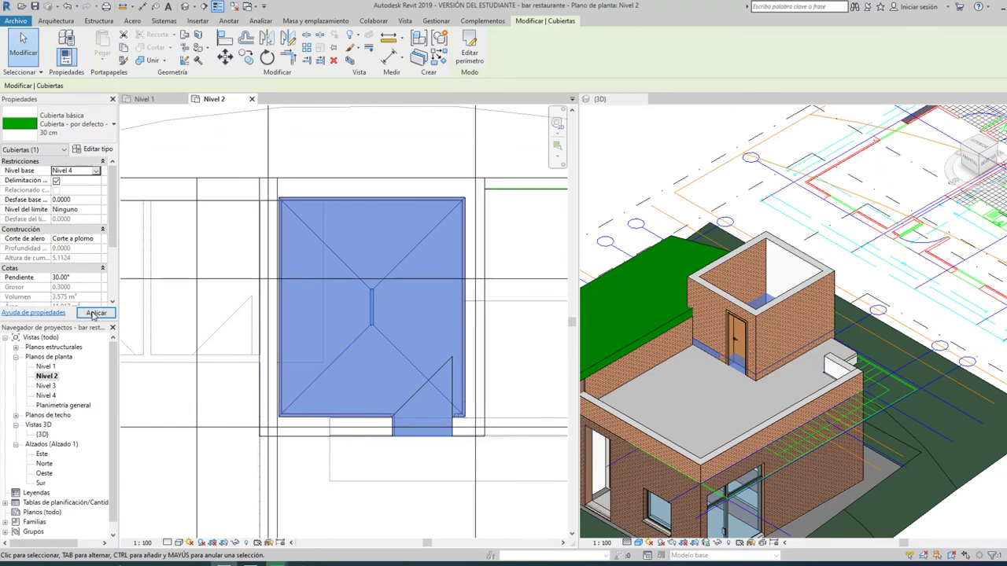
click(95, 313)
click(441, 153)
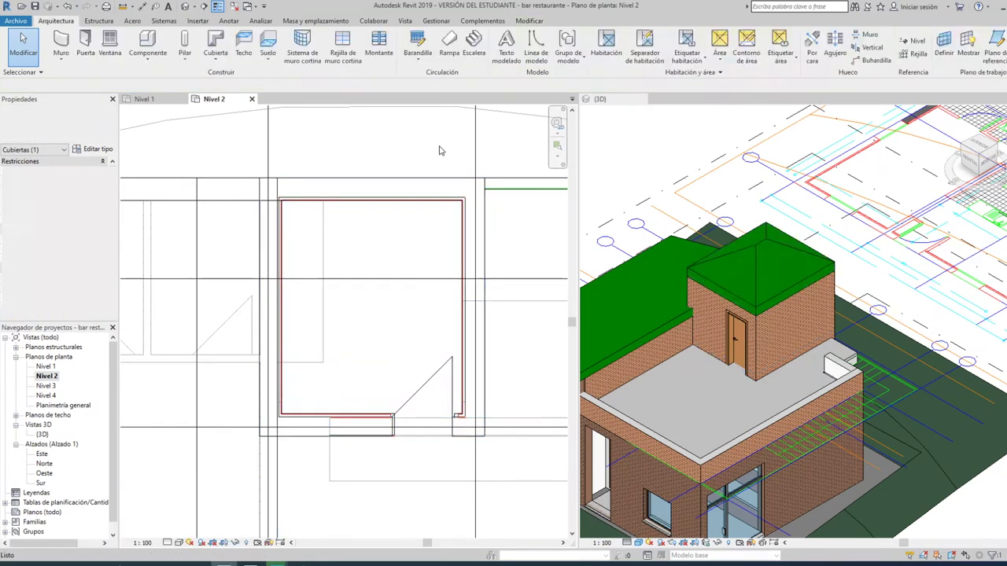
click(753, 299)
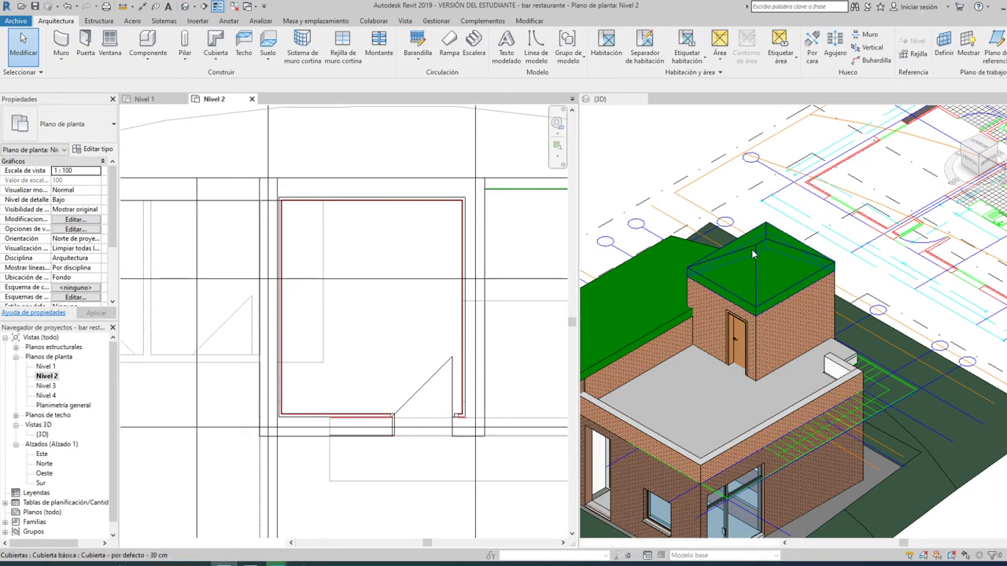
Select the shaft roof in 3D and open its perimeter sketch on Nivel 2.
click(748, 263)
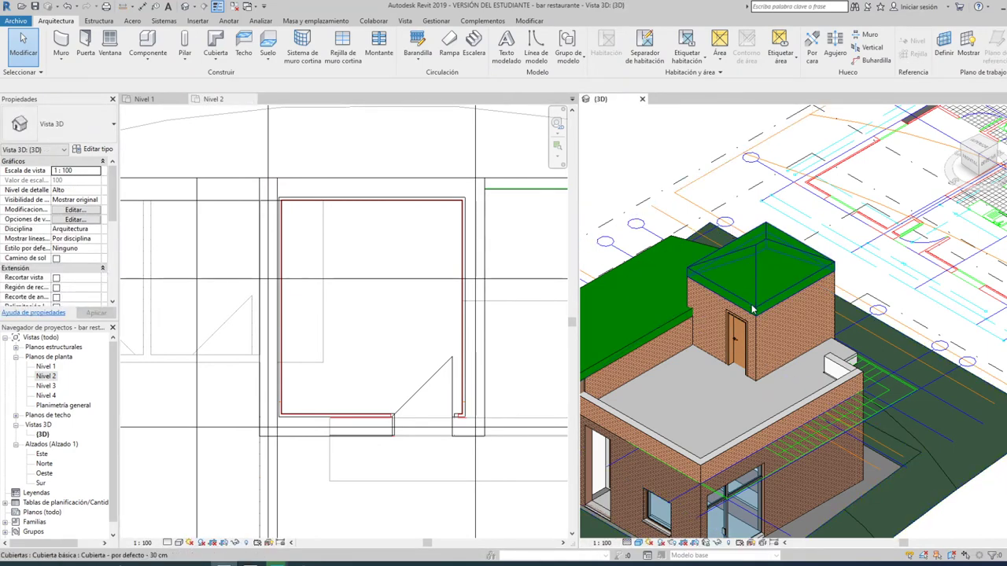
click(742, 268)
click(472, 58)
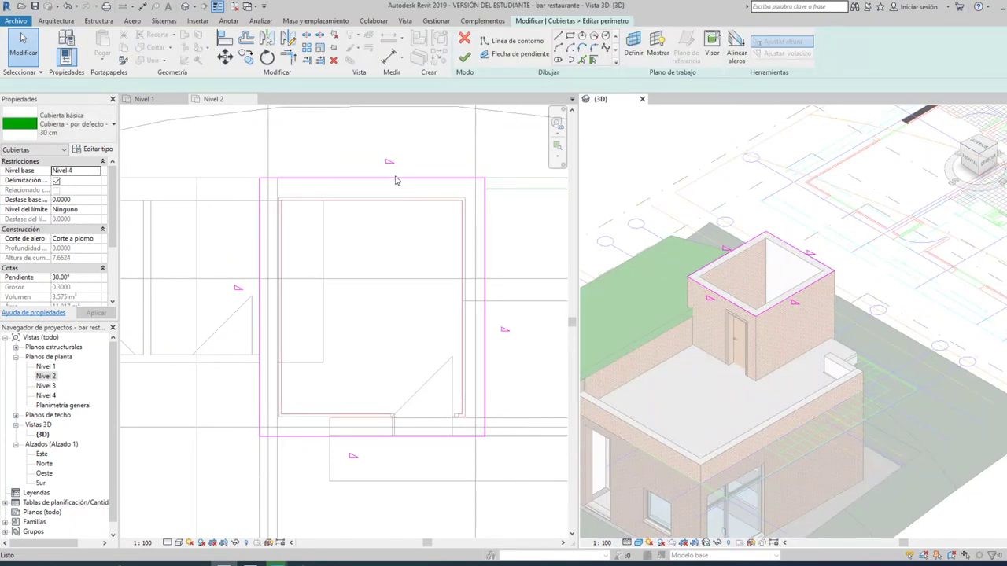
click(395, 180)
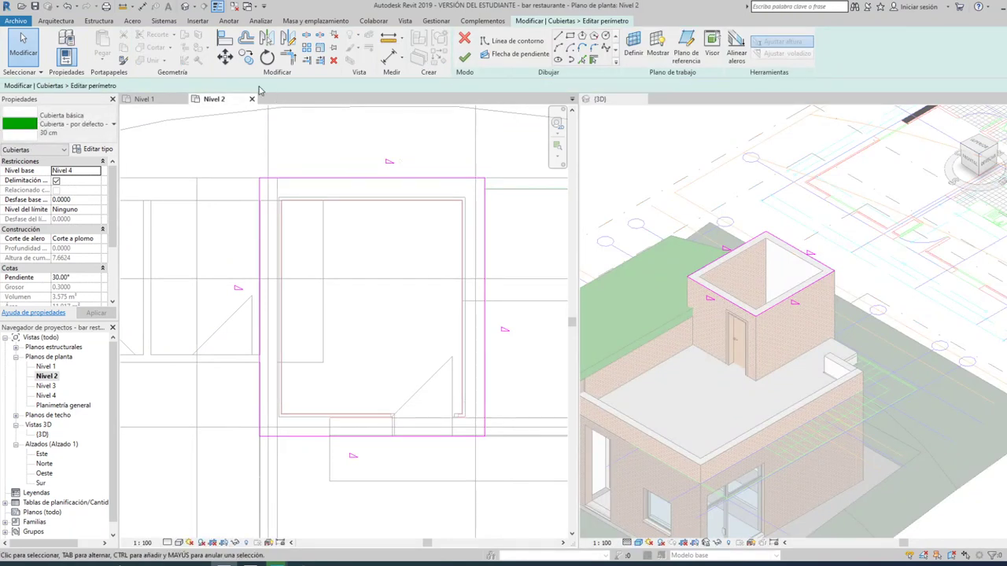
Clear Define pendiente on the top, left and right edges, keeping only the bottom edge sloped.
click(359, 181)
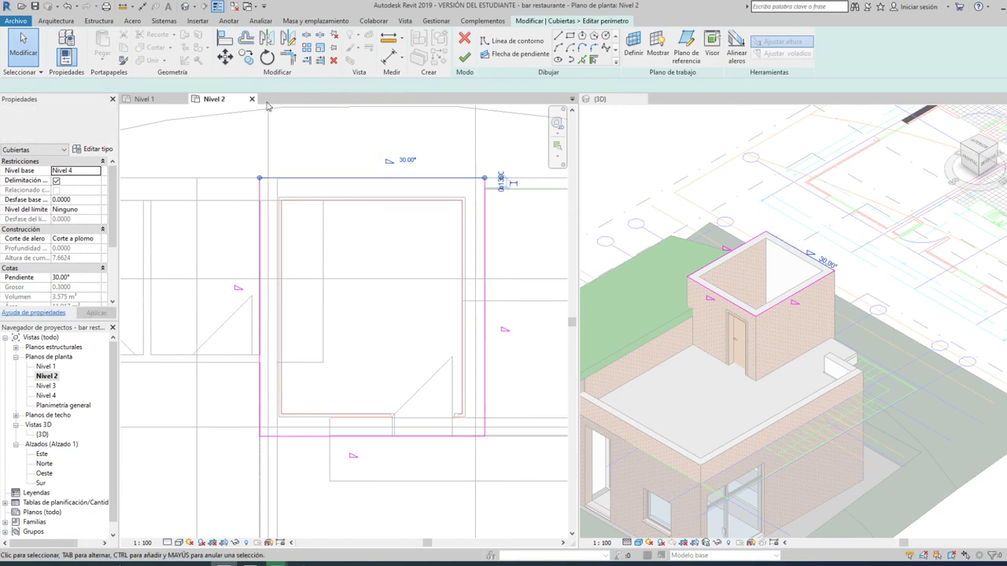
click(246, 85)
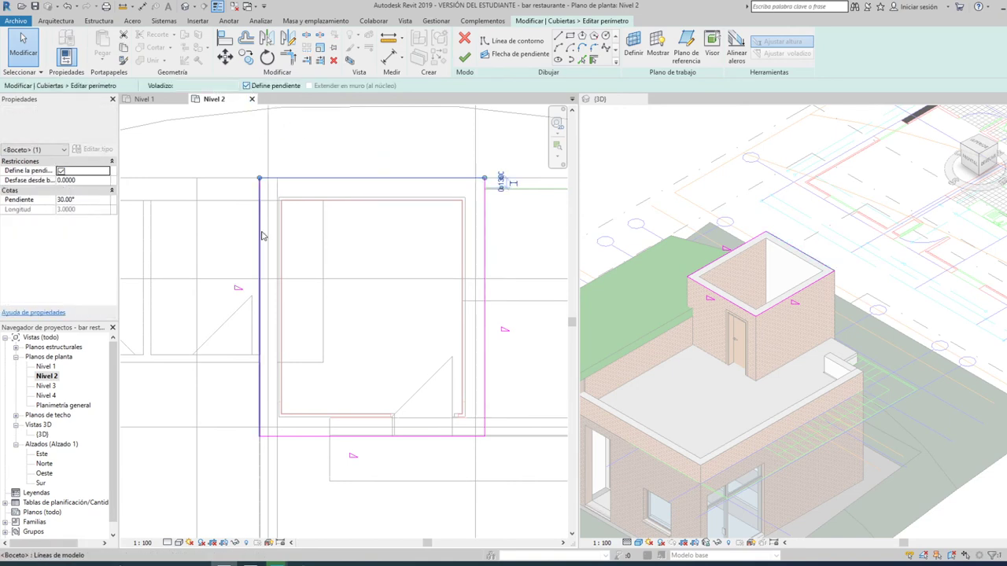
click(259, 206)
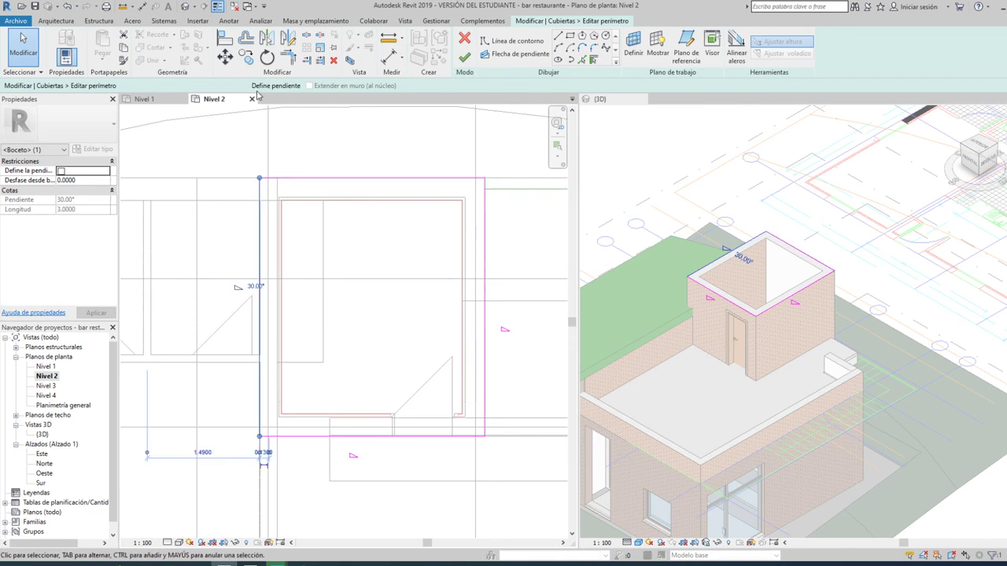
click(255, 86)
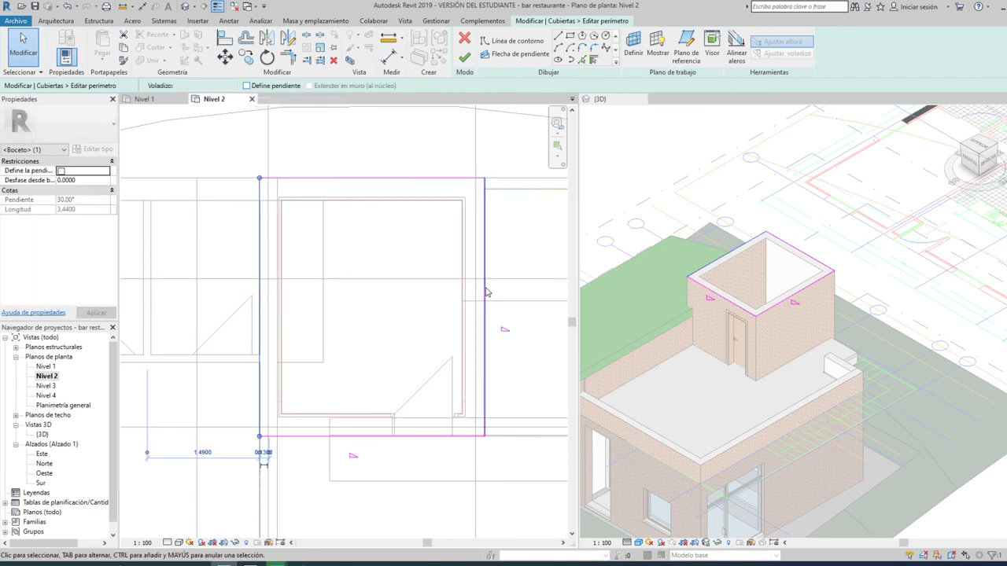
click(485, 228)
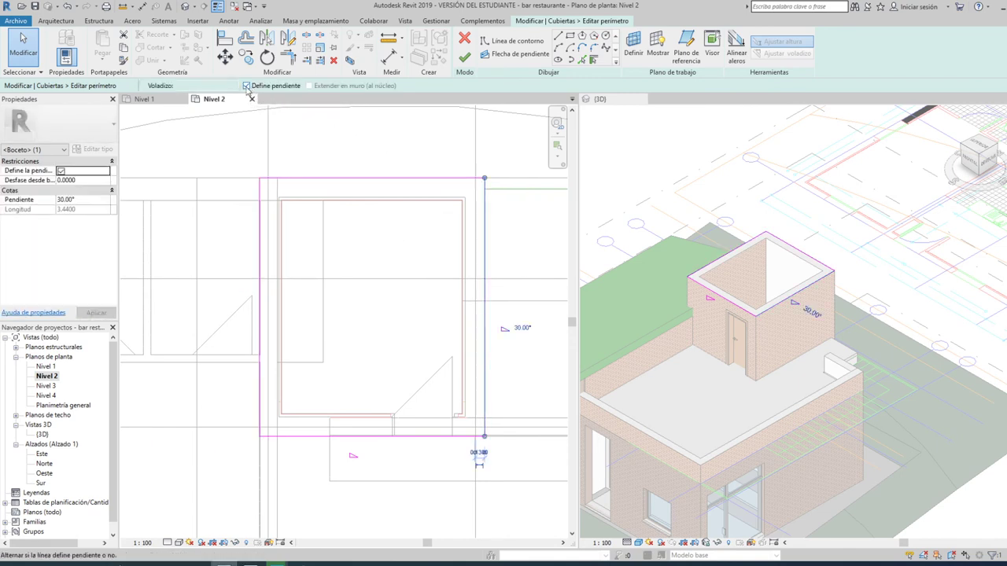
ctrl+click(391, 436)
click(246, 86)
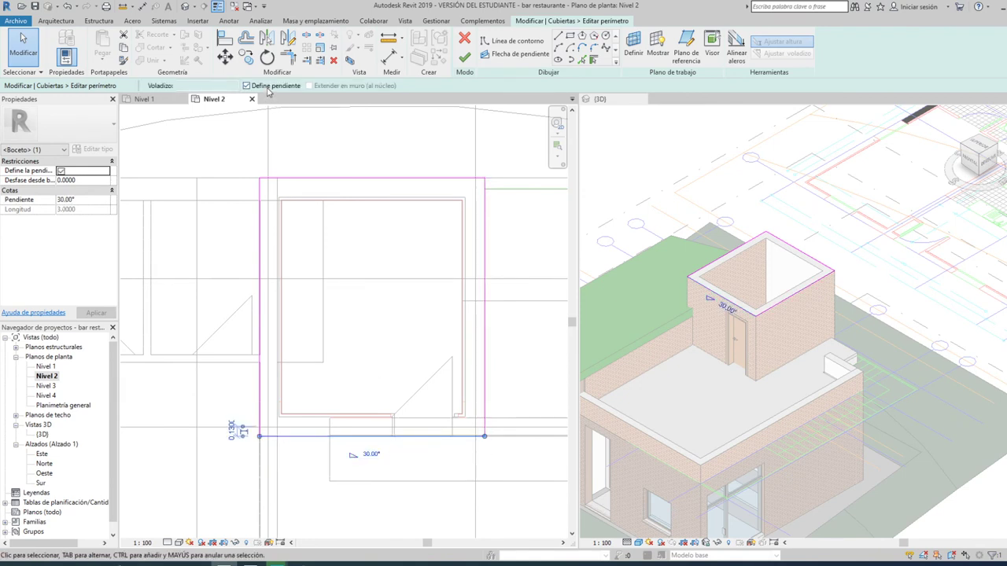
click(371, 455)
text(15)
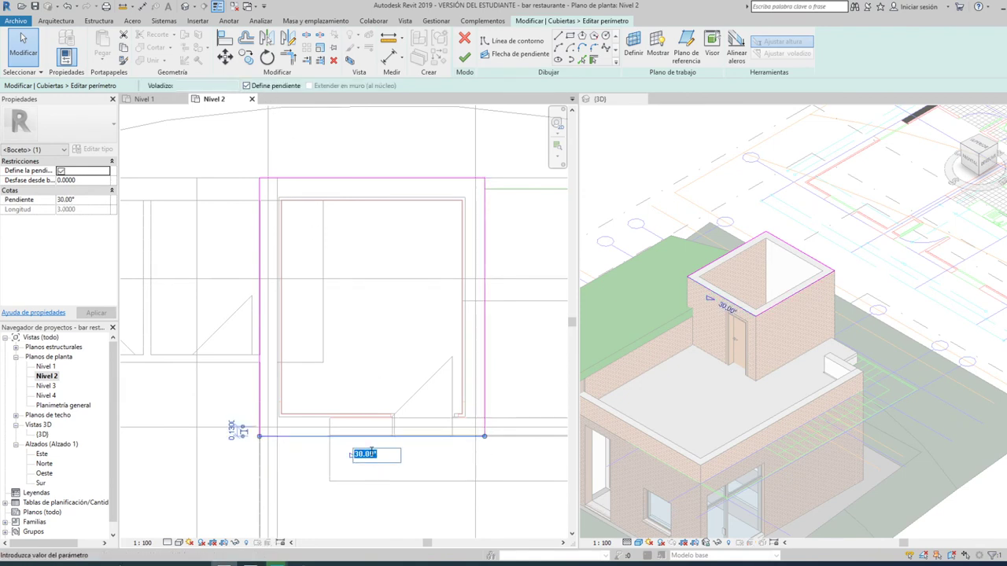
click(465, 63)
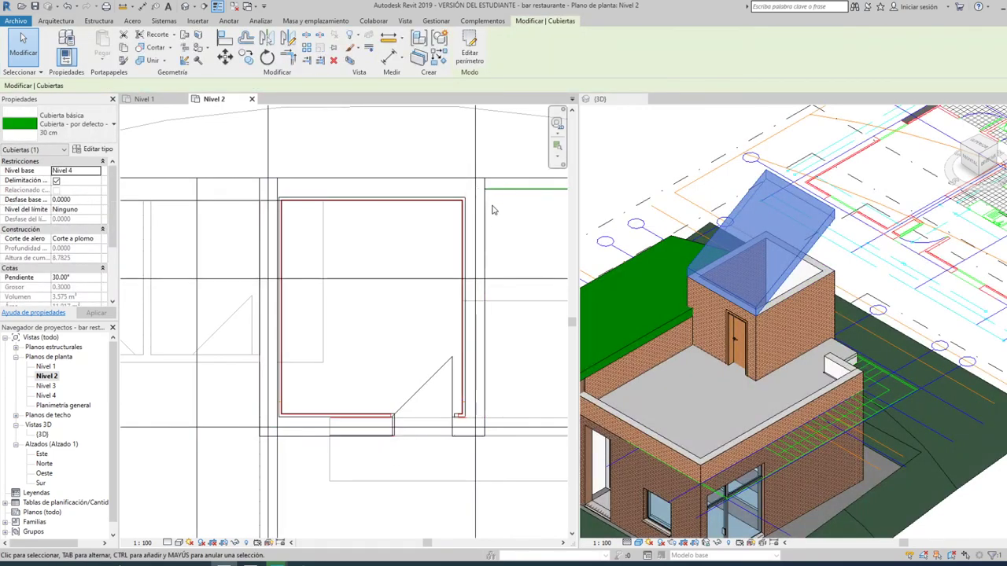
Change the bottom edge slope to 15° and finish the single-slope shaft roof.
click(796, 265)
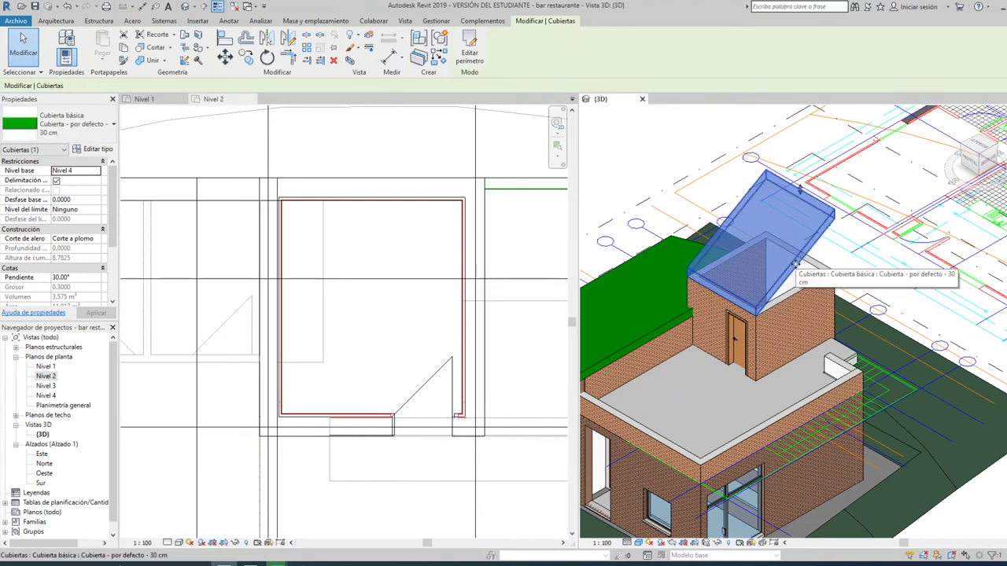
click(469, 49)
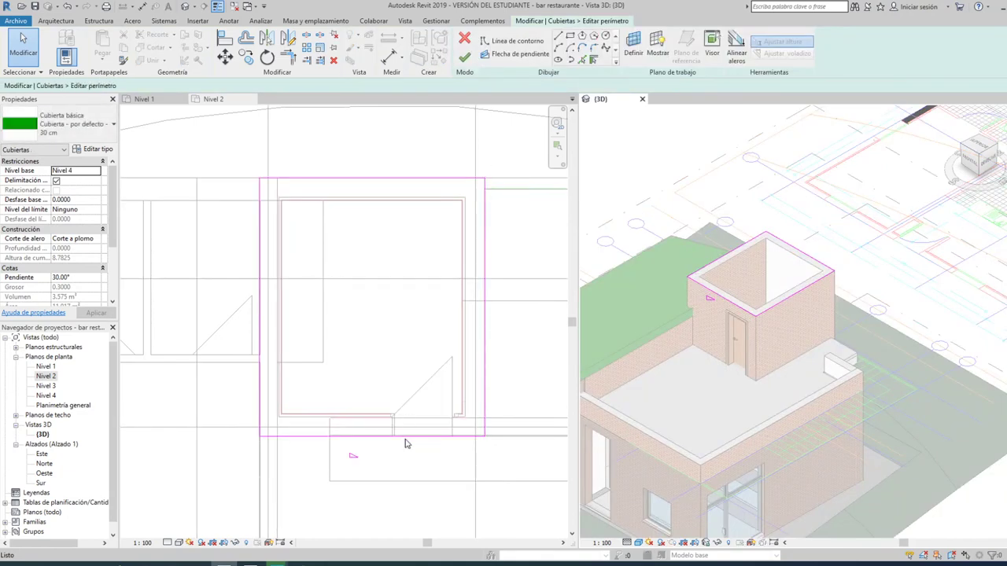
click(406, 439)
text(15)
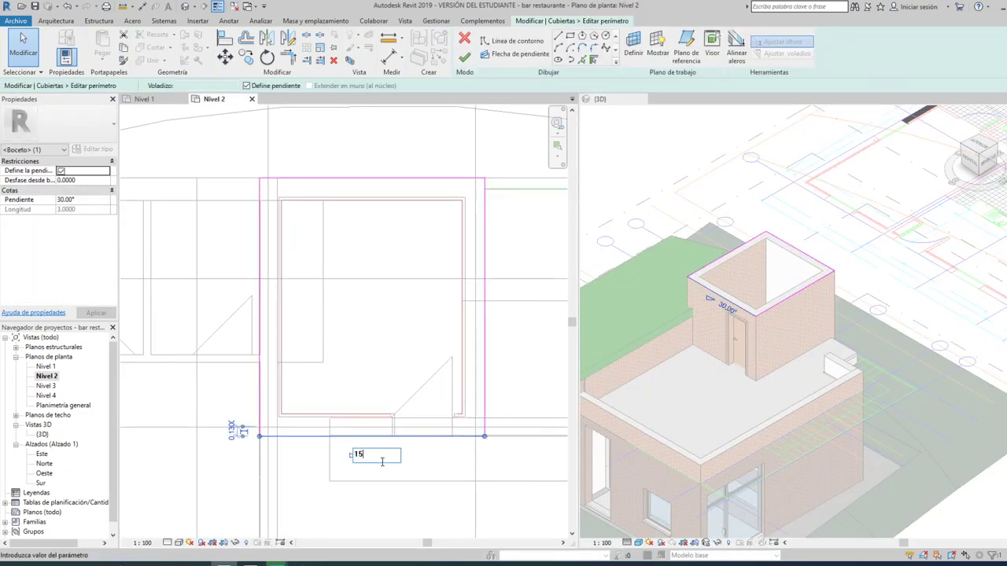
key(Return)
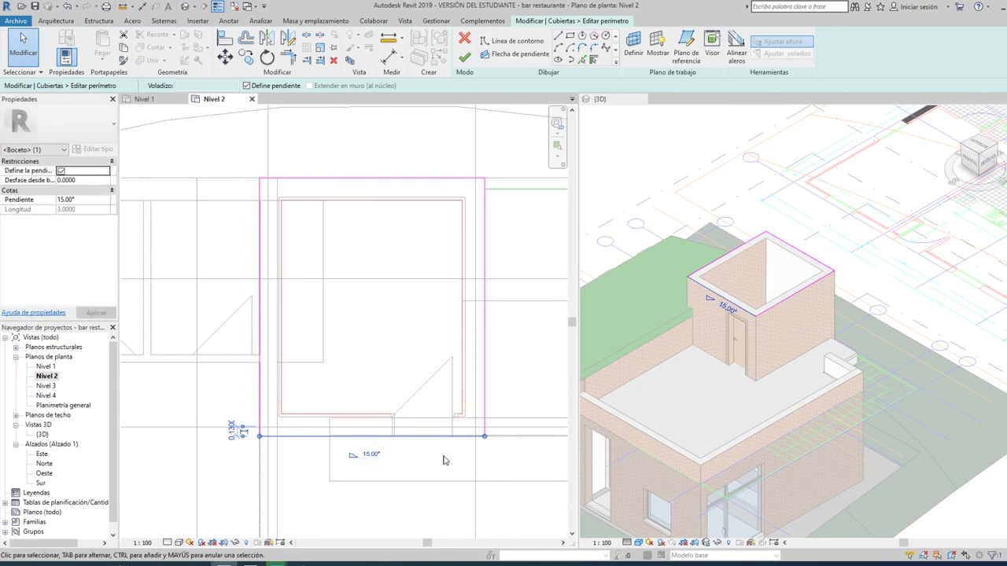
click(464, 57)
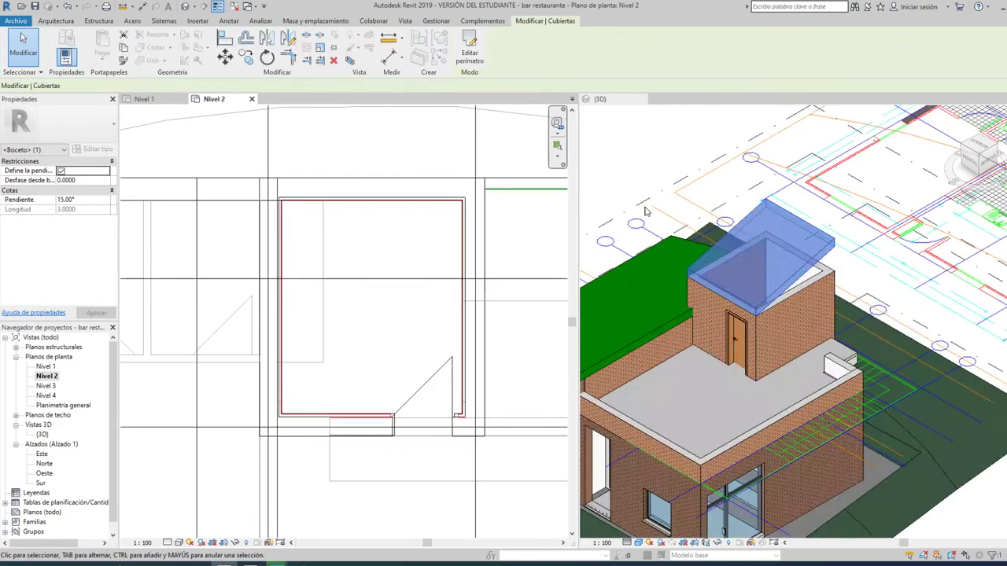
key(Escape)
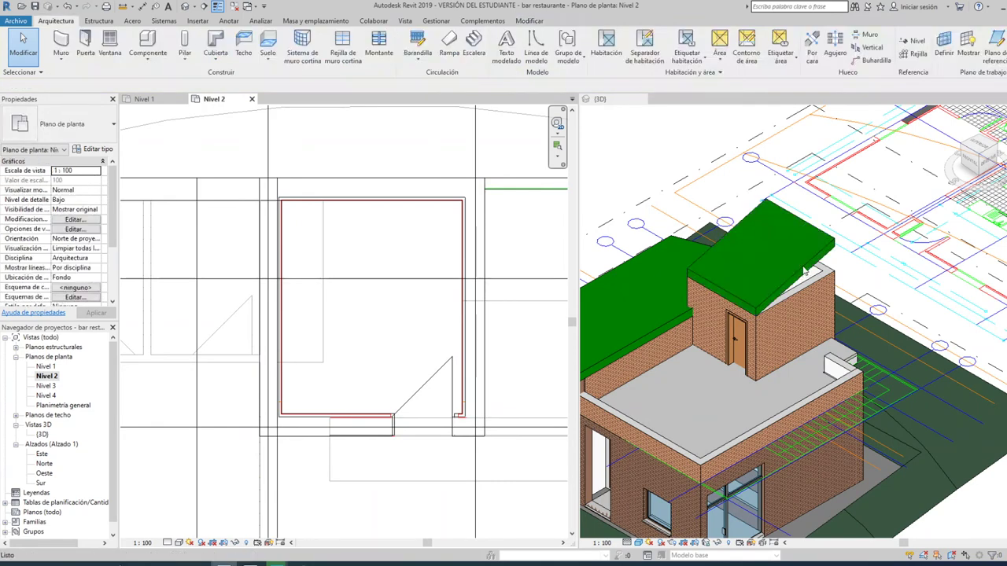
Attach the tops of the shaft's right wall and front door wall to the green roof.
click(806, 277)
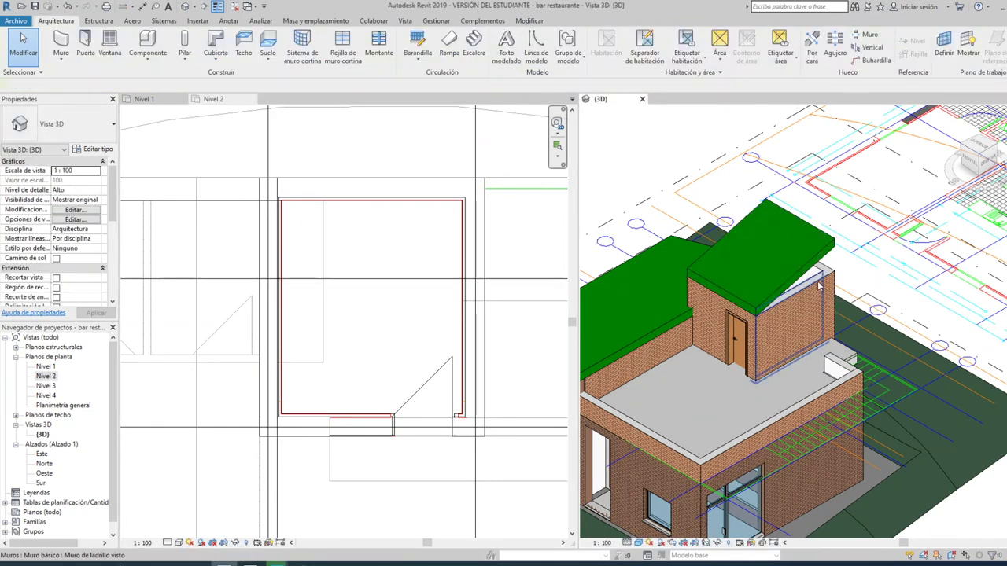
click(818, 287)
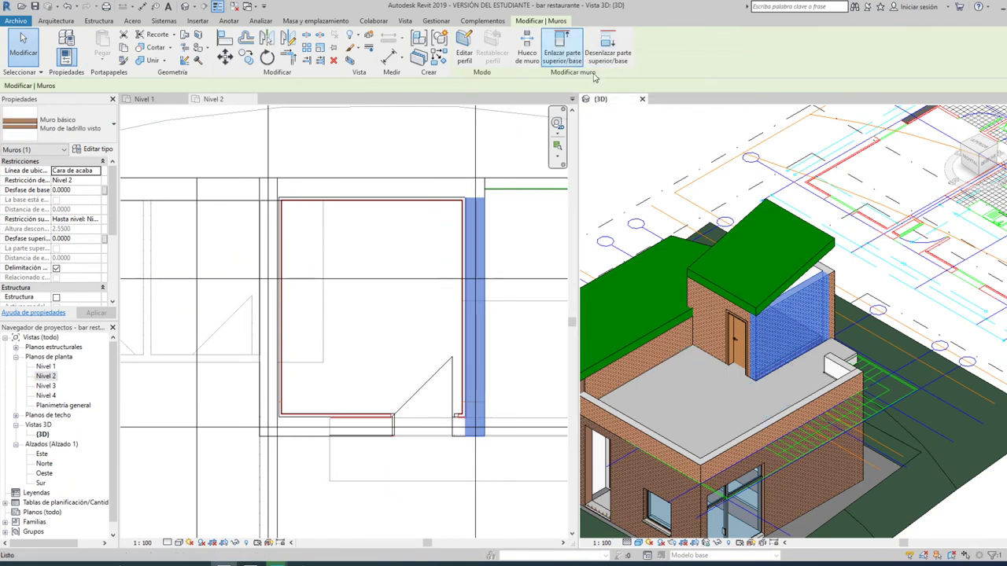
click(562, 49)
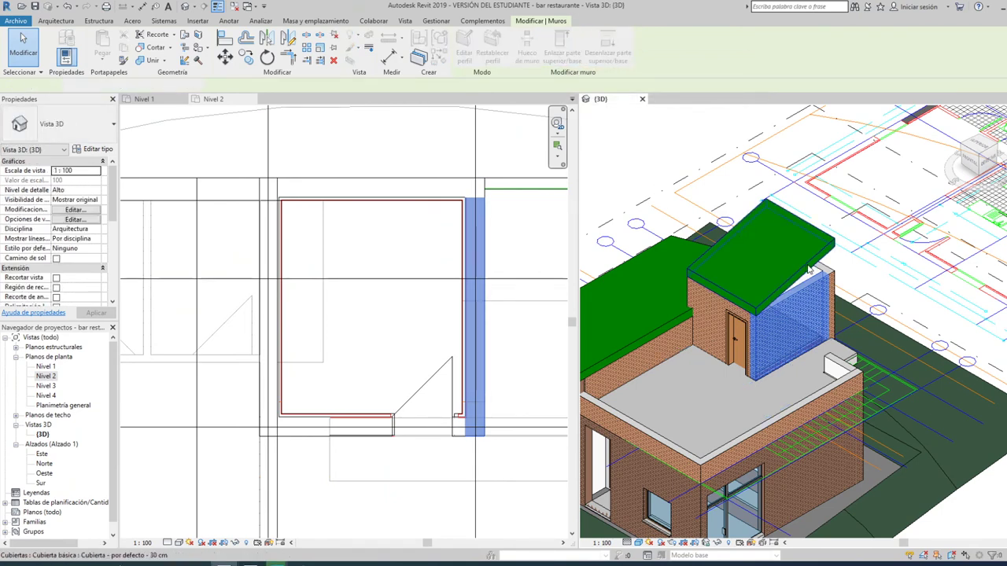
click(810, 270)
click(712, 327)
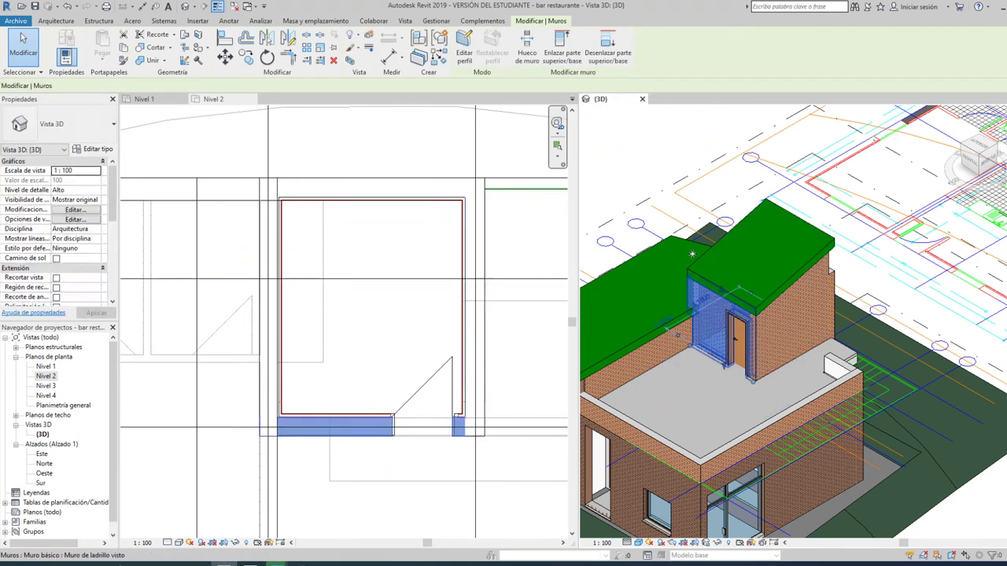
click(563, 40)
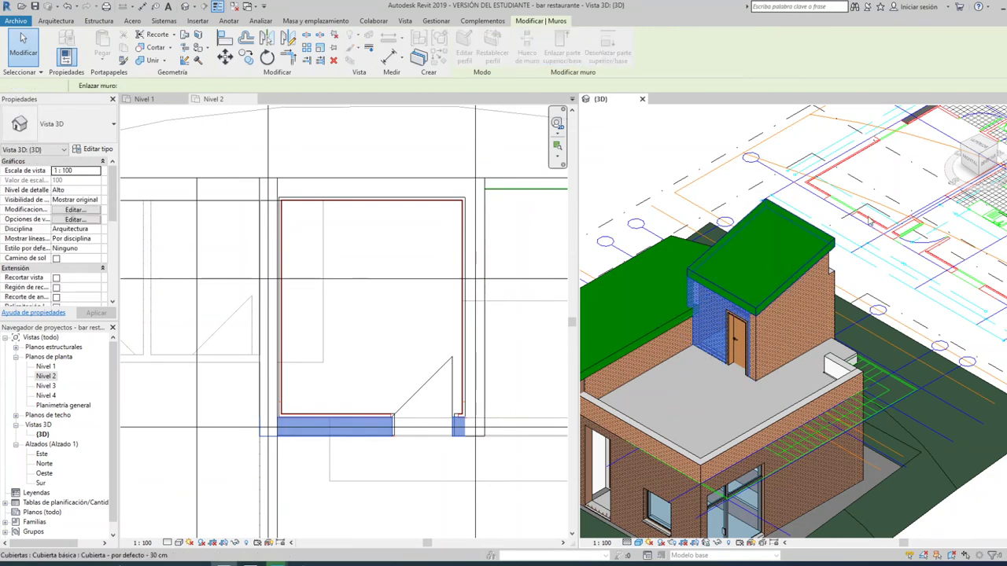
click(759, 252)
Attach the brick wall below the roof's other side to the green roof.
scroll(995, 154, up, 2)
scroll(995, 154, up, 2)
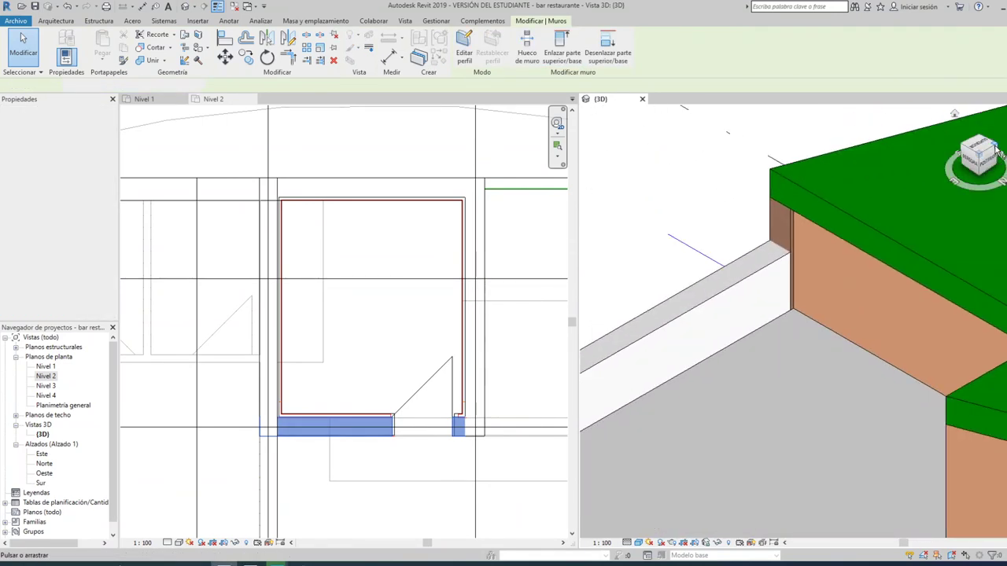
scroll(995, 153, up, 2)
drag(995, 150, 914, 167)
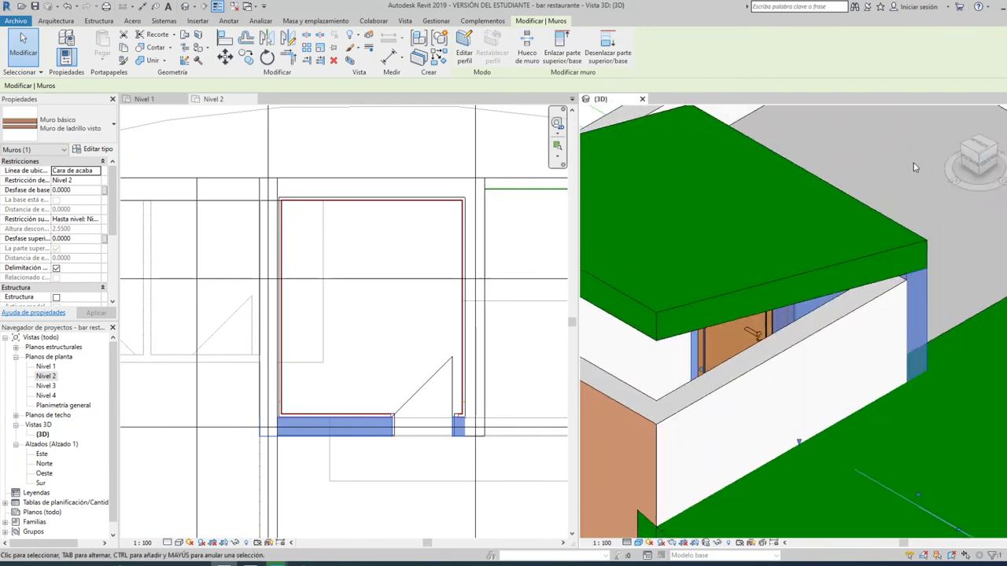
shift+middle_drag(915, 175, 753, 356)
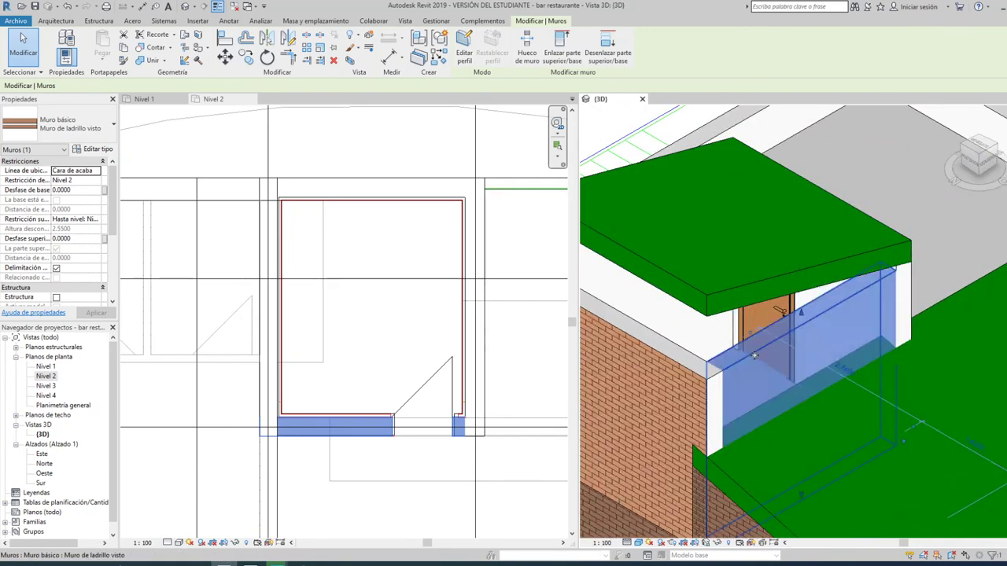
key(Escape)
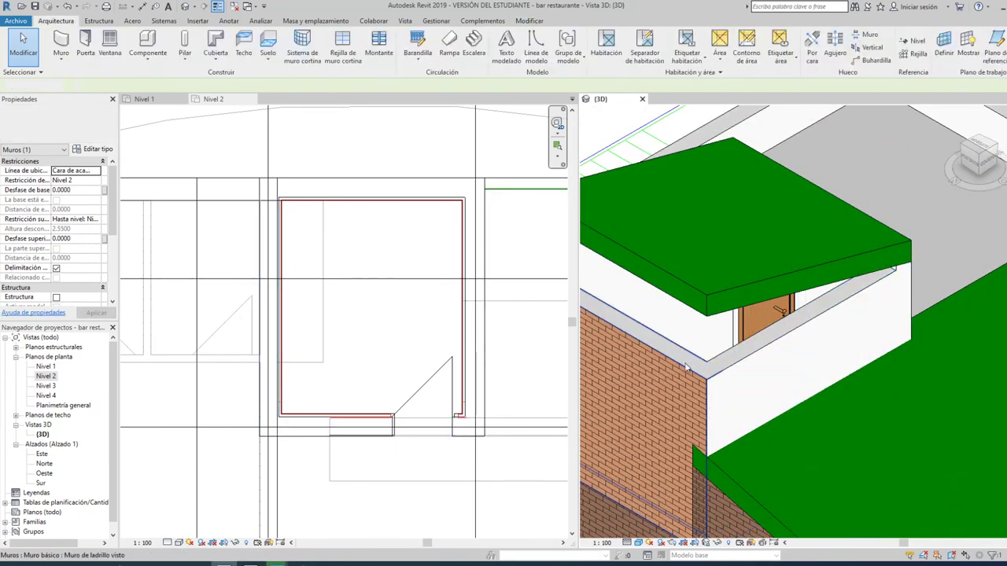
click(686, 368)
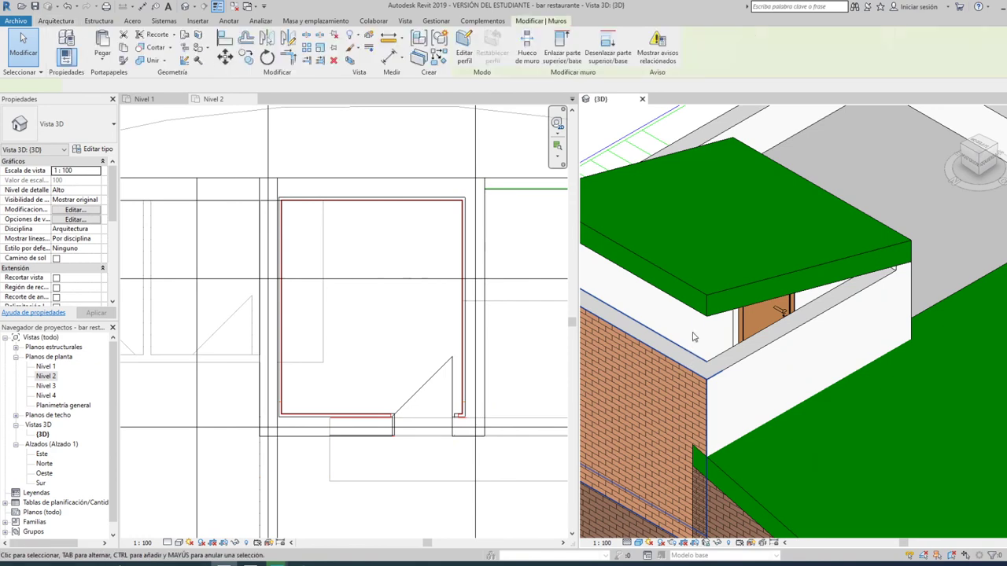
click(561, 46)
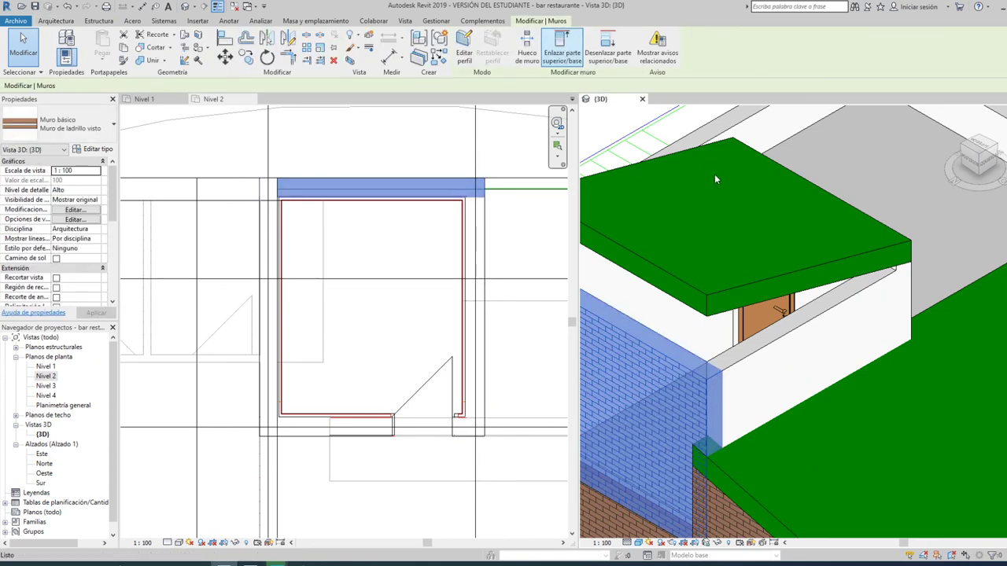
click(768, 350)
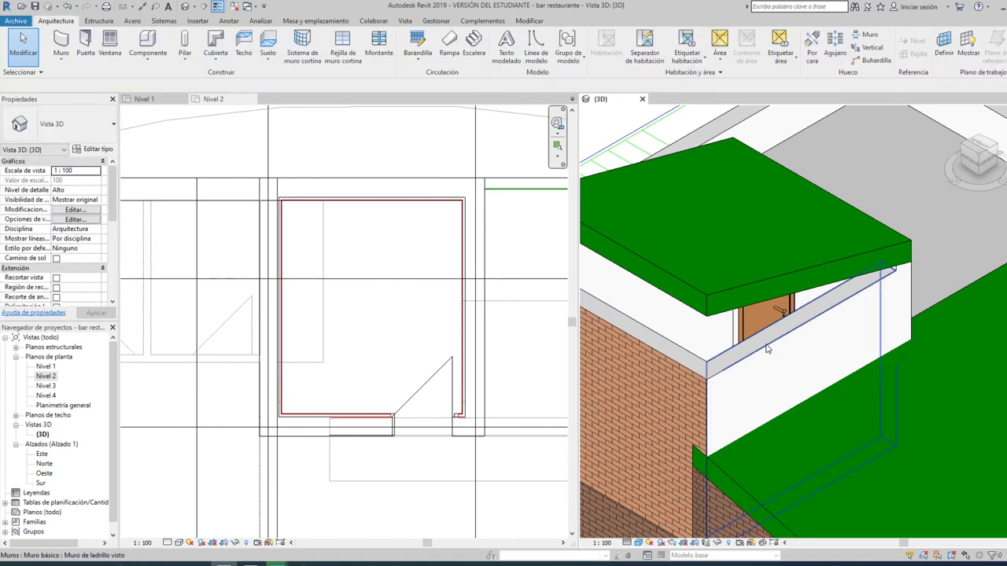
Attach the remaining shaft walls' tops to the green roof.
click(769, 343)
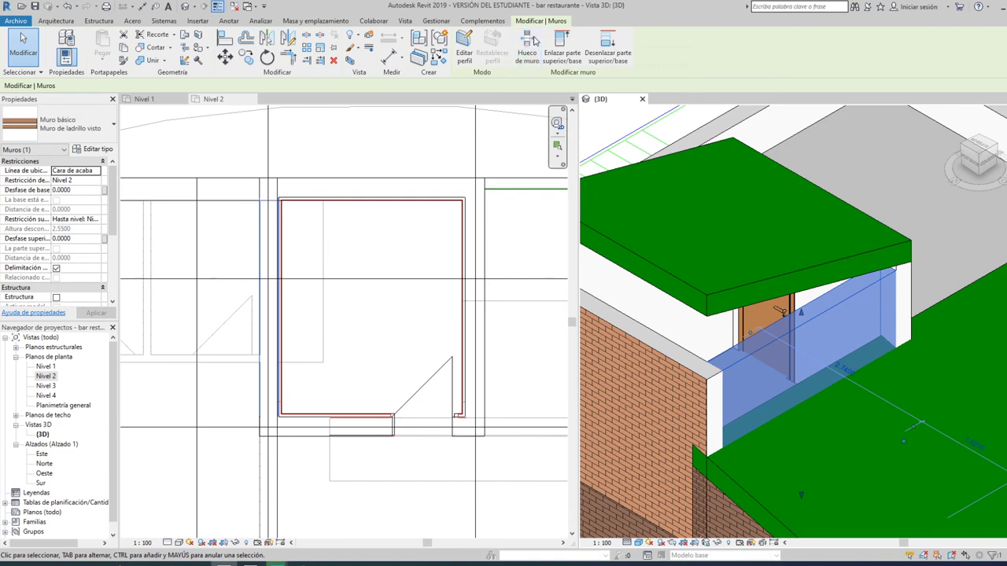
click(562, 47)
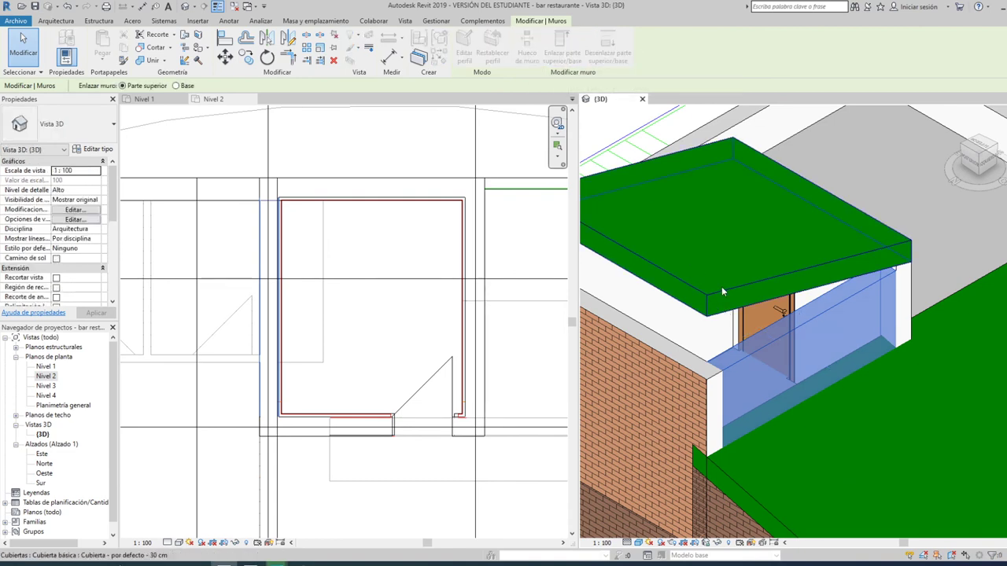
click(723, 292)
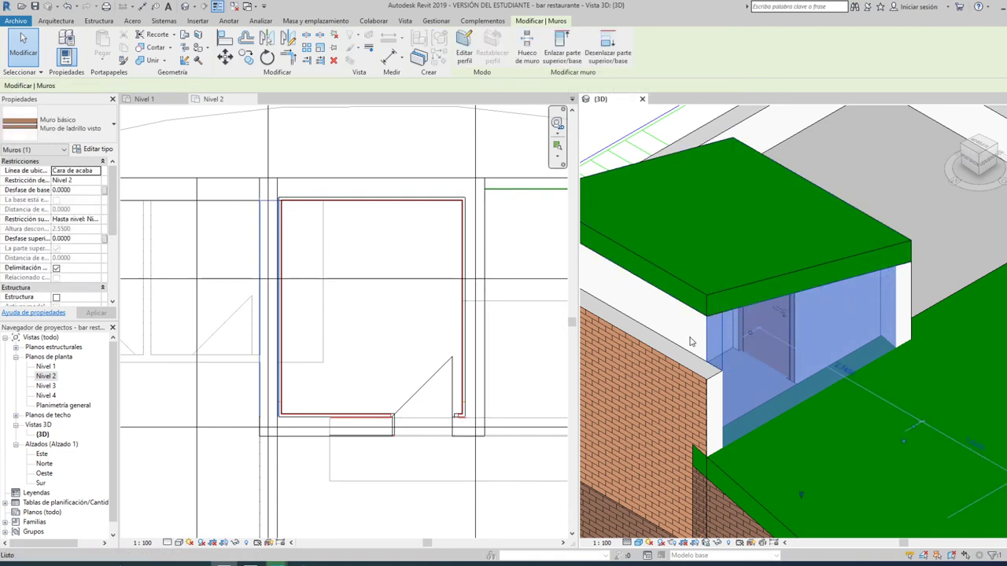
key(Escape)
click(678, 367)
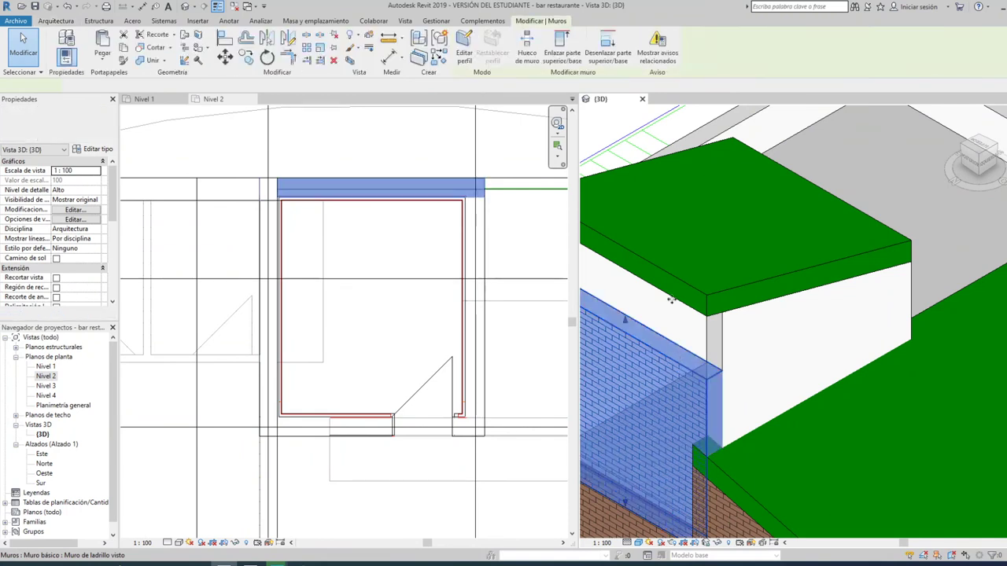
click(561, 49)
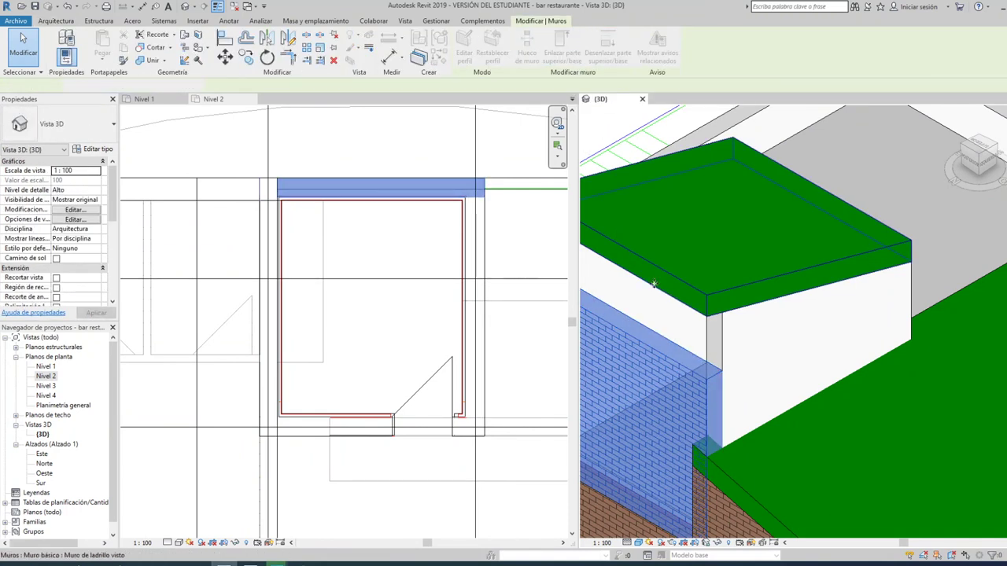
click(653, 284)
key(Escape)
shift+middle_drag(857, 286, 820, 299)
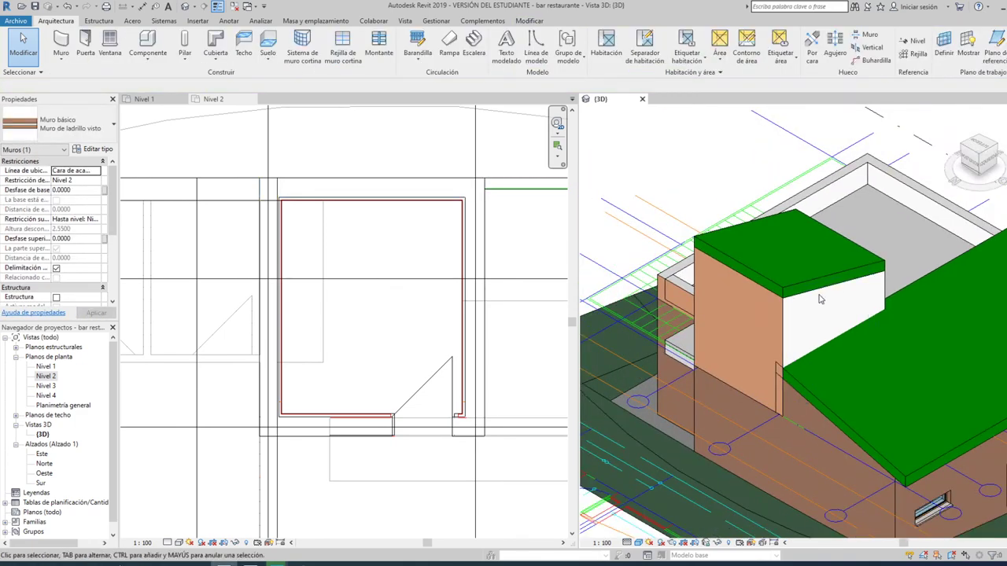
click(955, 113)
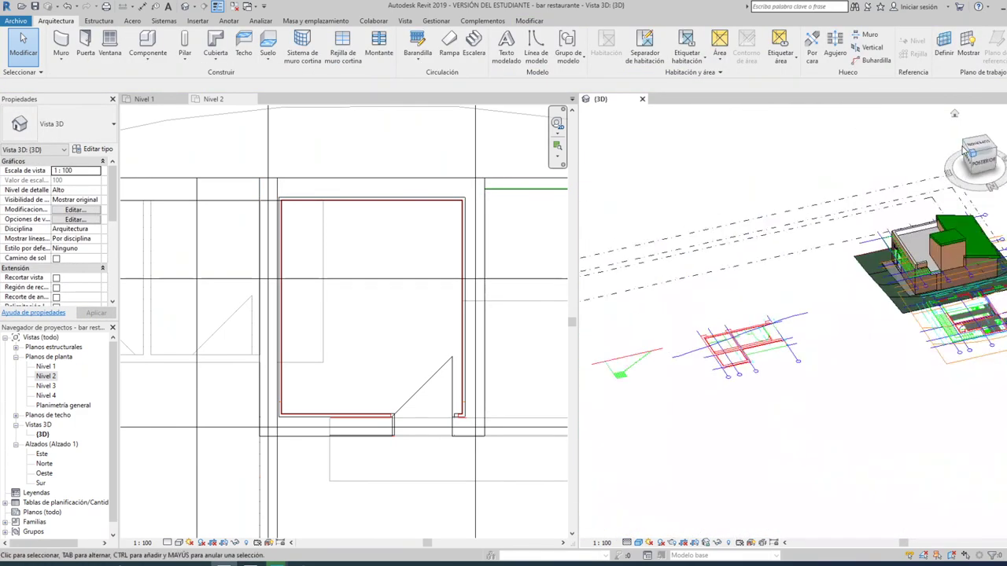
click(970, 150)
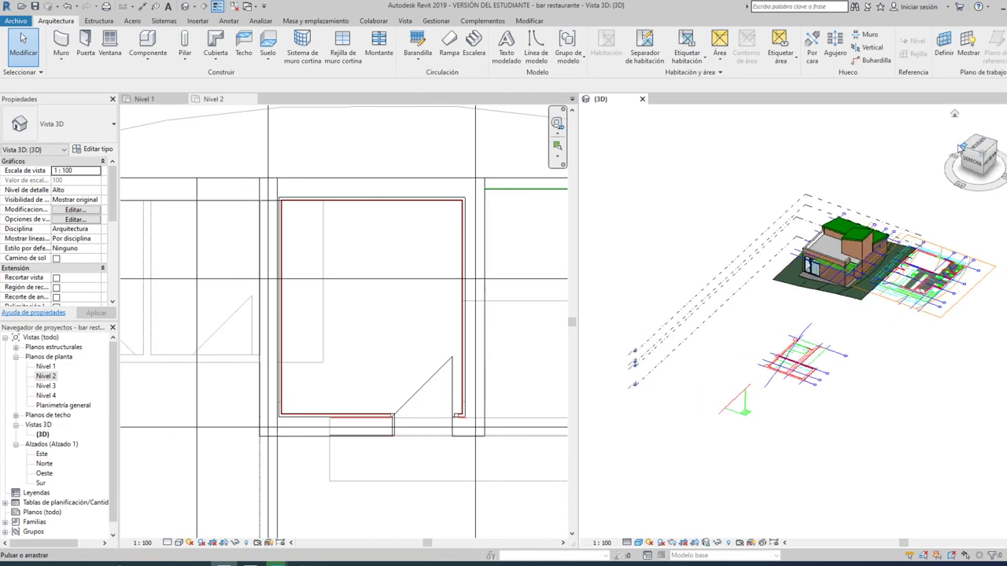
click(979, 151)
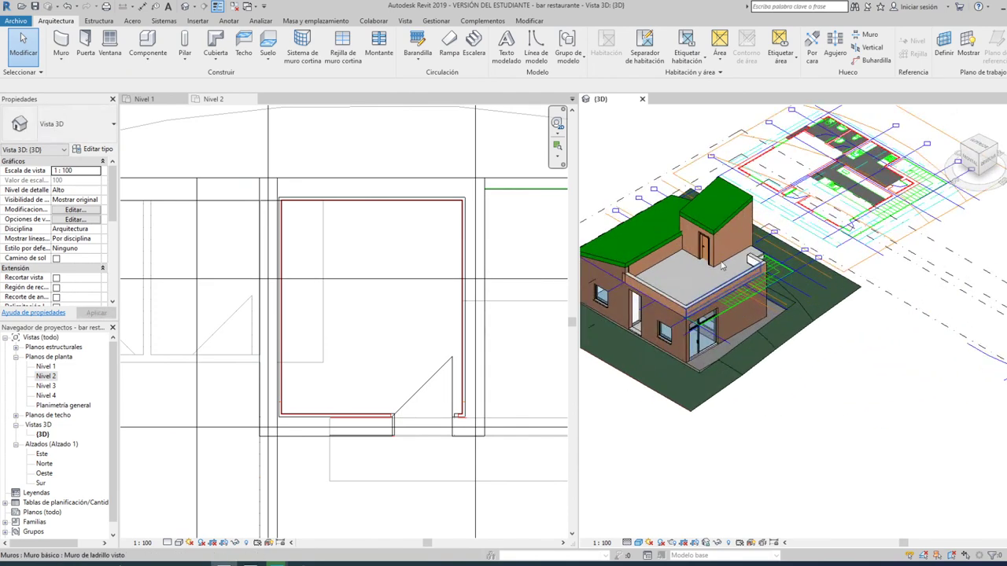
click(962, 152)
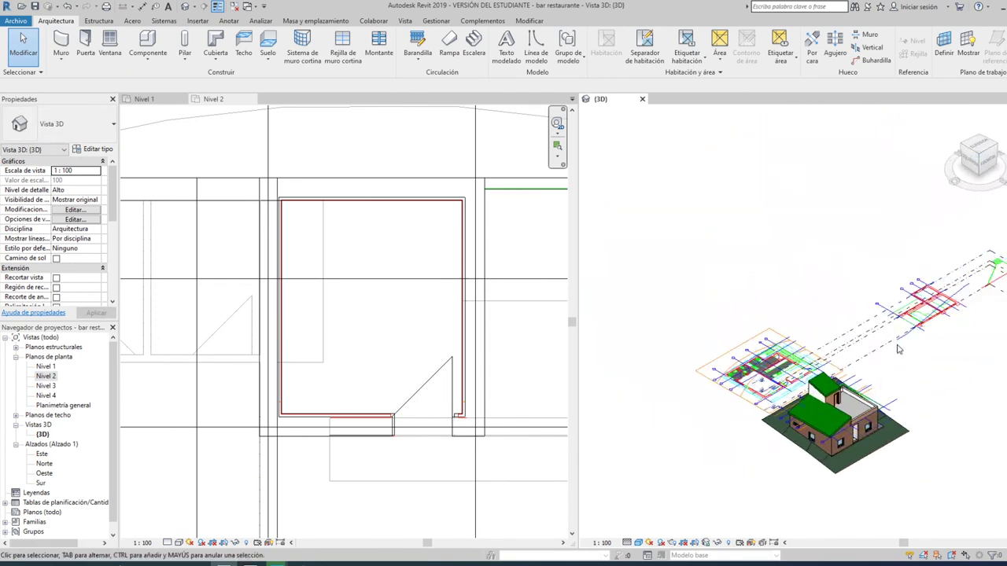
click(996, 146)
click(991, 157)
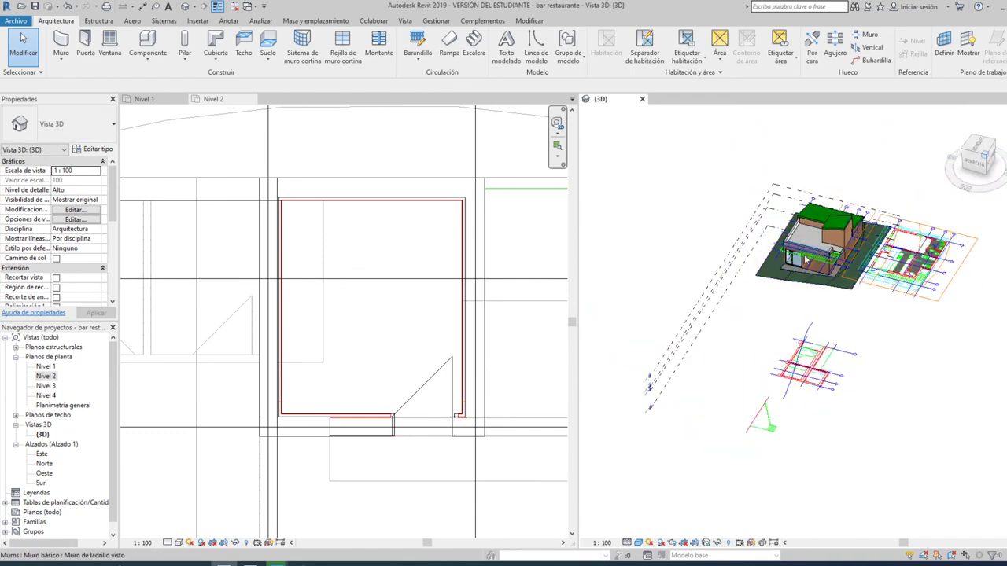
scroll(837, 265, up, 3)
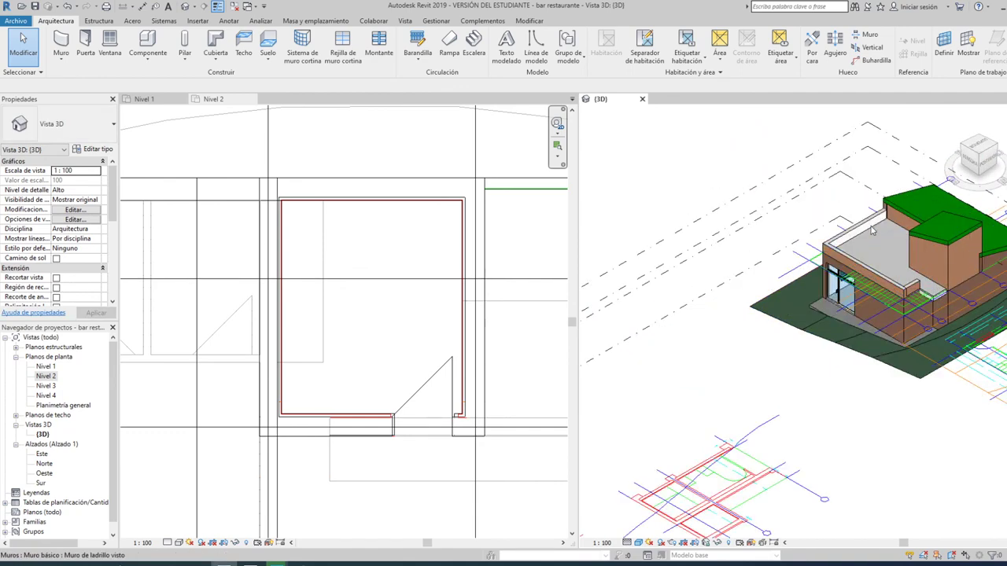
click(965, 149)
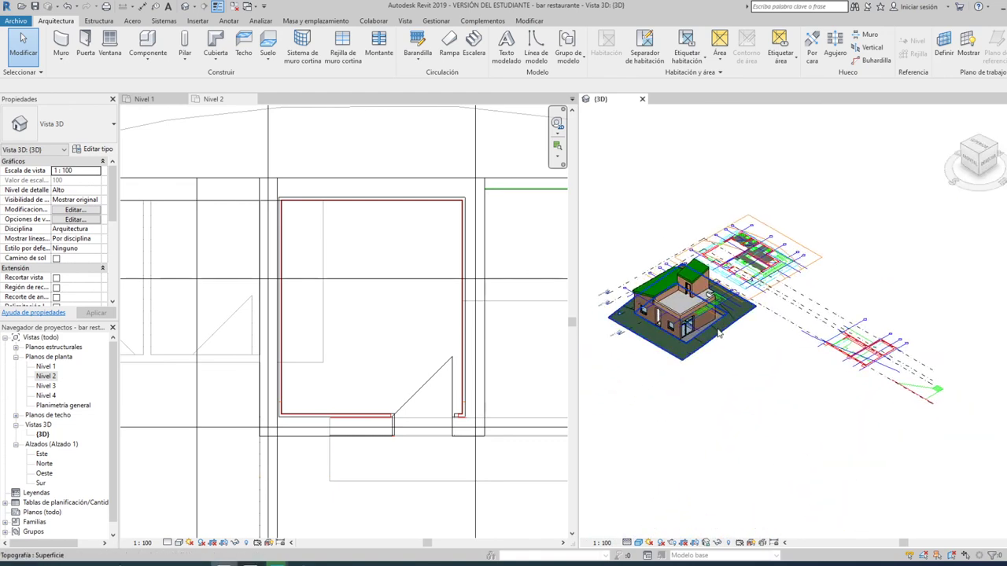
scroll(700, 310, up, 3)
scroll(700, 310, up, 2)
scroll(747, 299, up, 2)
scroll(795, 288, up, 2)
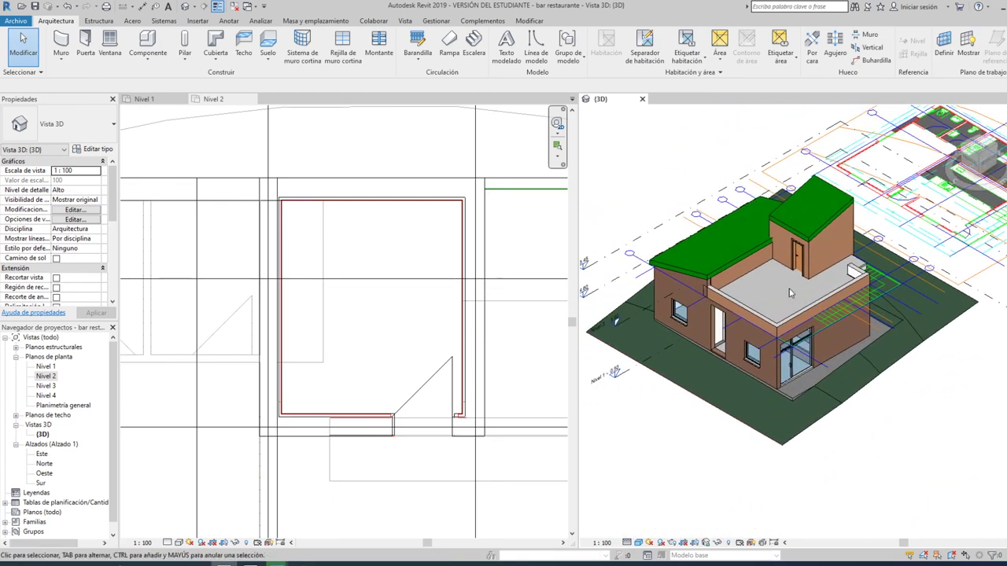